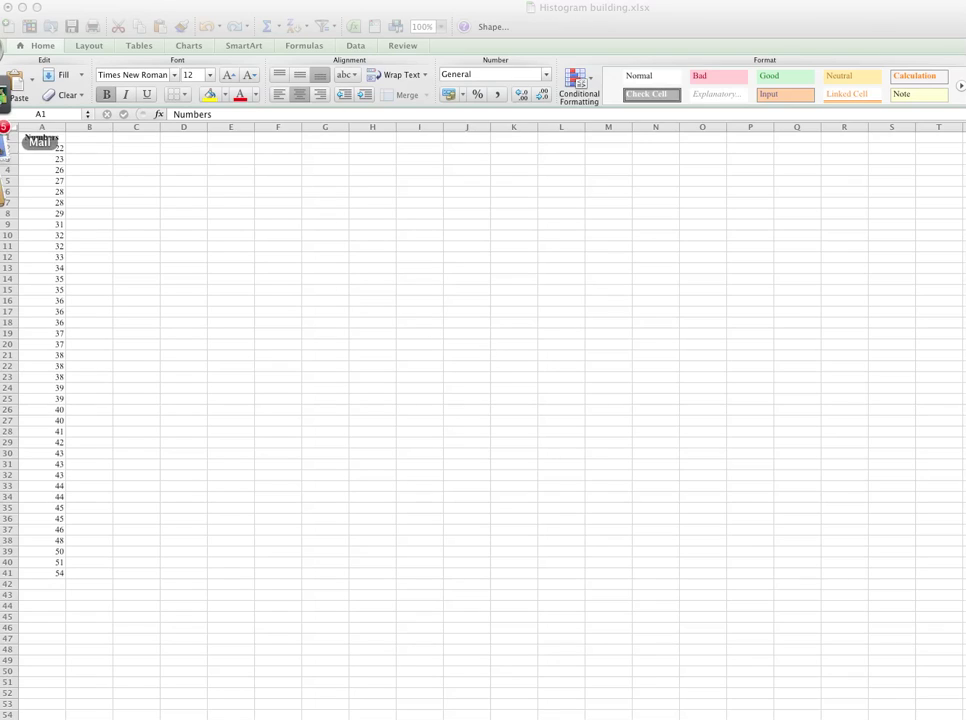
# Step: Select the Numbers values A2:A41 and sort them ascending, 22 to 54
pyautogui.click(52, 140)
pyautogui.moveTo(56, 139); pyautogui.dragTo(54, 585)
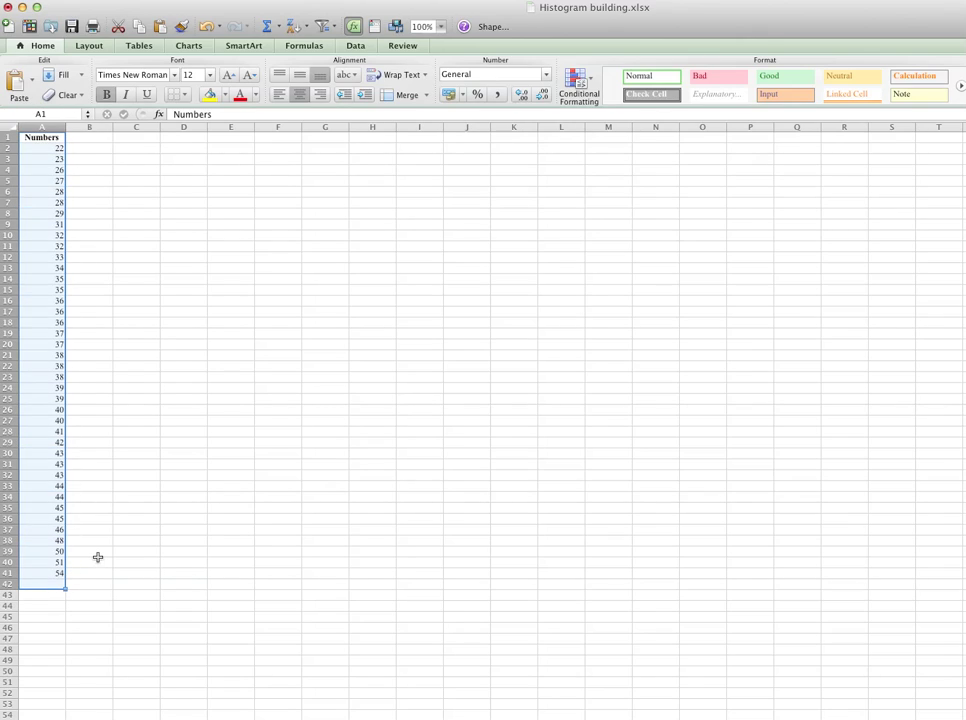
pyautogui.click(98, 248)
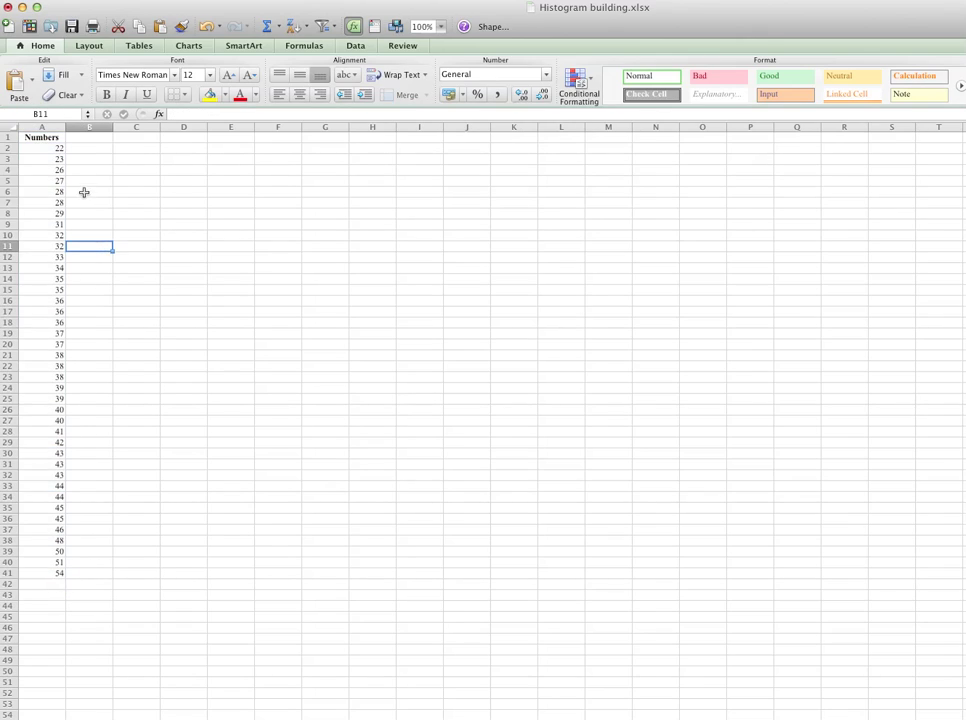
pyautogui.moveTo(52, 147); pyautogui.dragTo(54, 575)
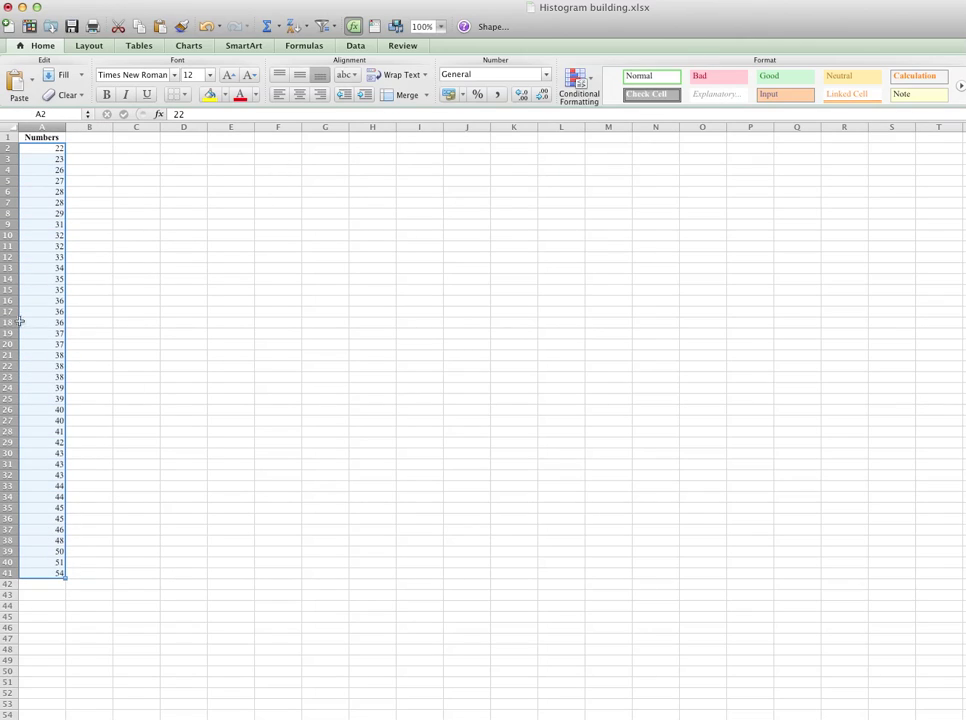
pyautogui.click(134, 410)
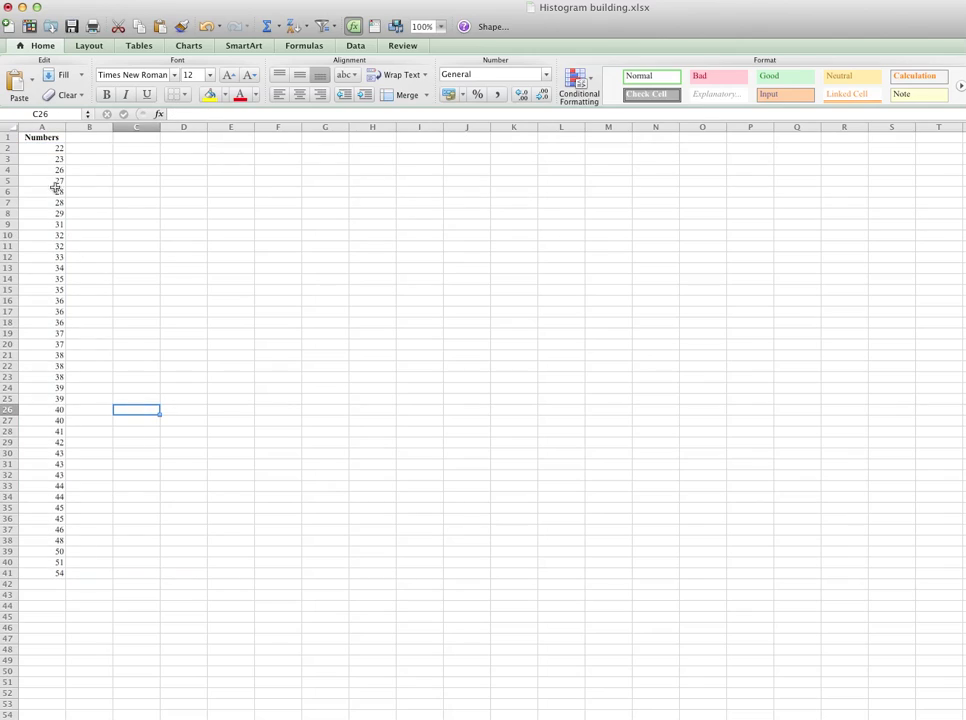
pyautogui.moveTo(45, 149); pyautogui.dragTo(46, 572)
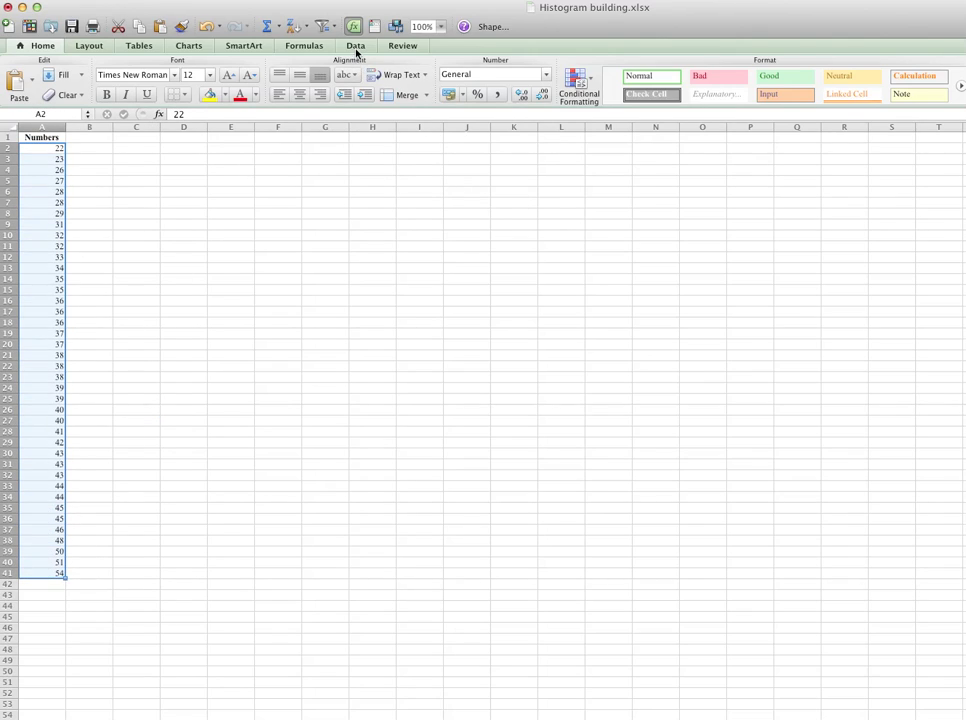
pyautogui.click(355, 47)
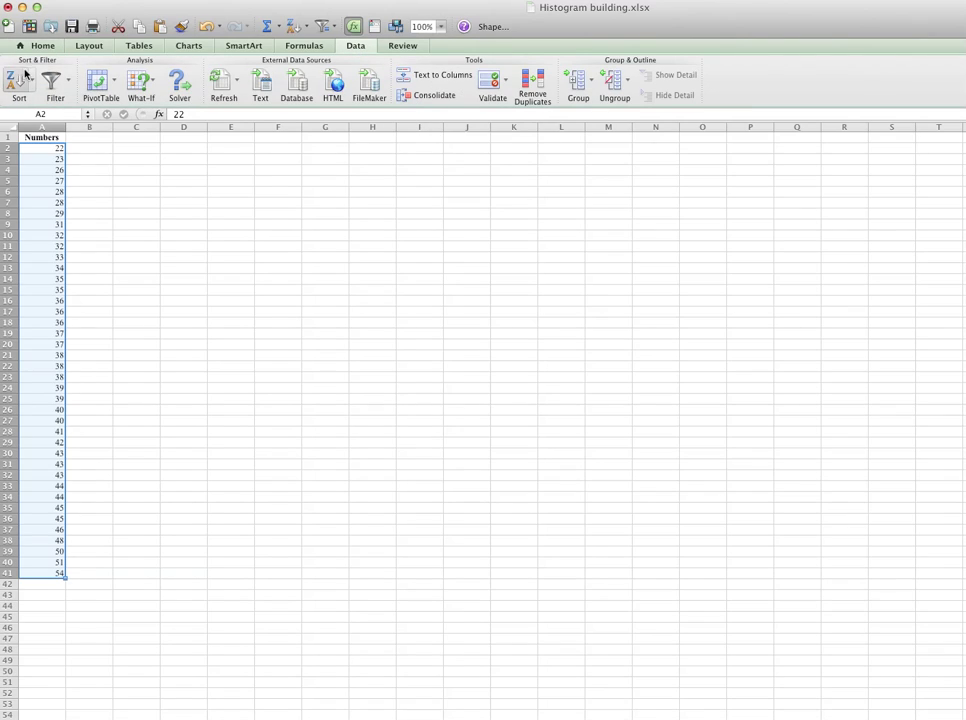
pyautogui.click(30, 79)
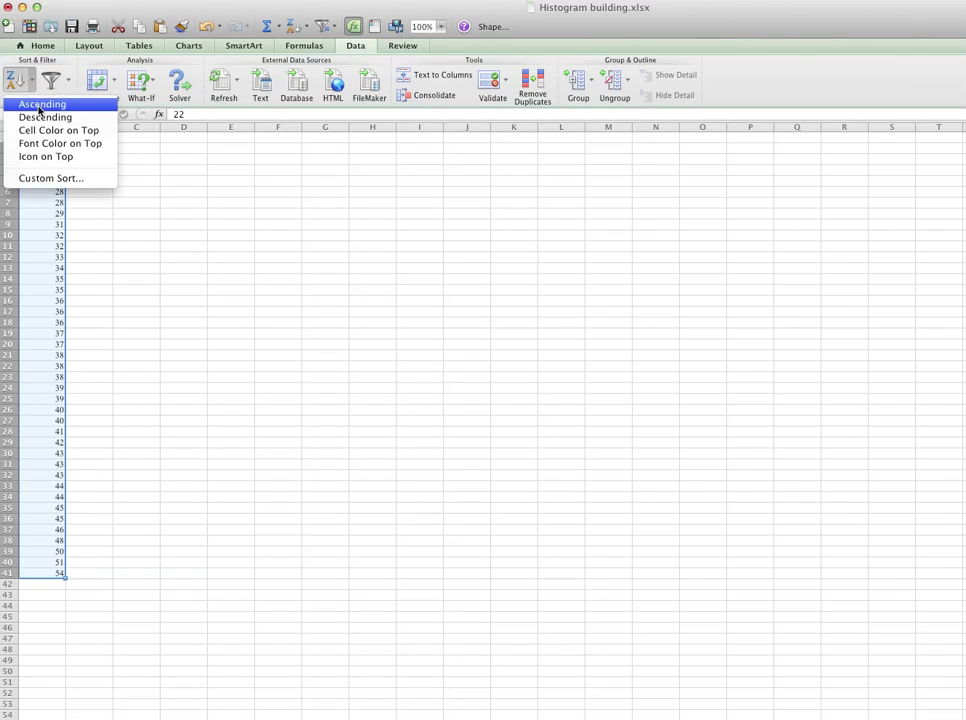
pyautogui.click(40, 106)
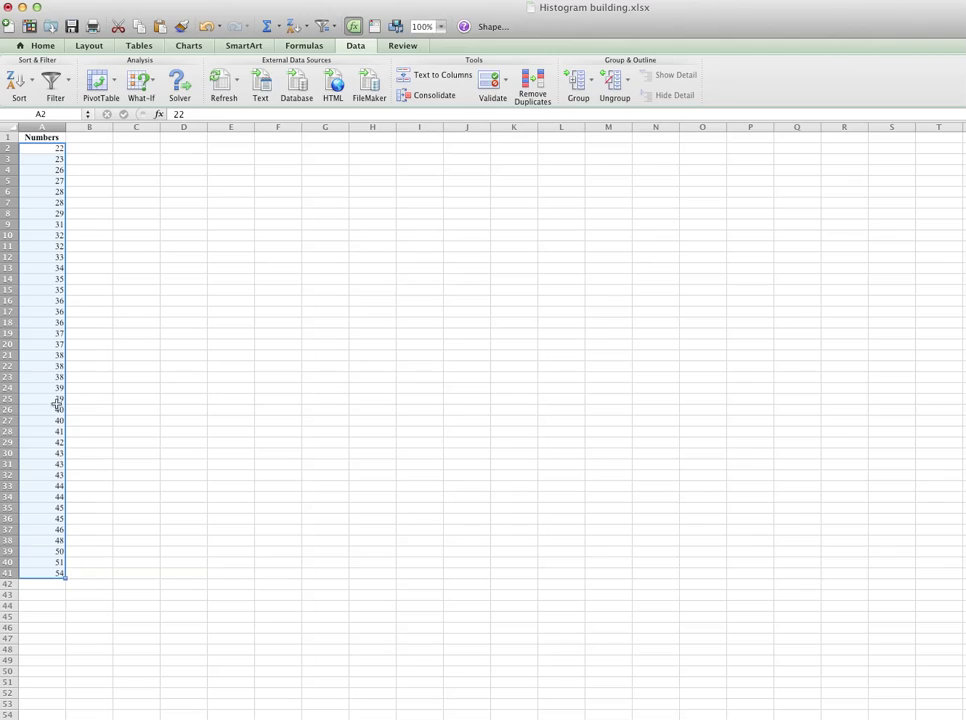
# Step: Enter the heading 'Normal' in B1, formatted bold and centred
pyautogui.click(104, 138)
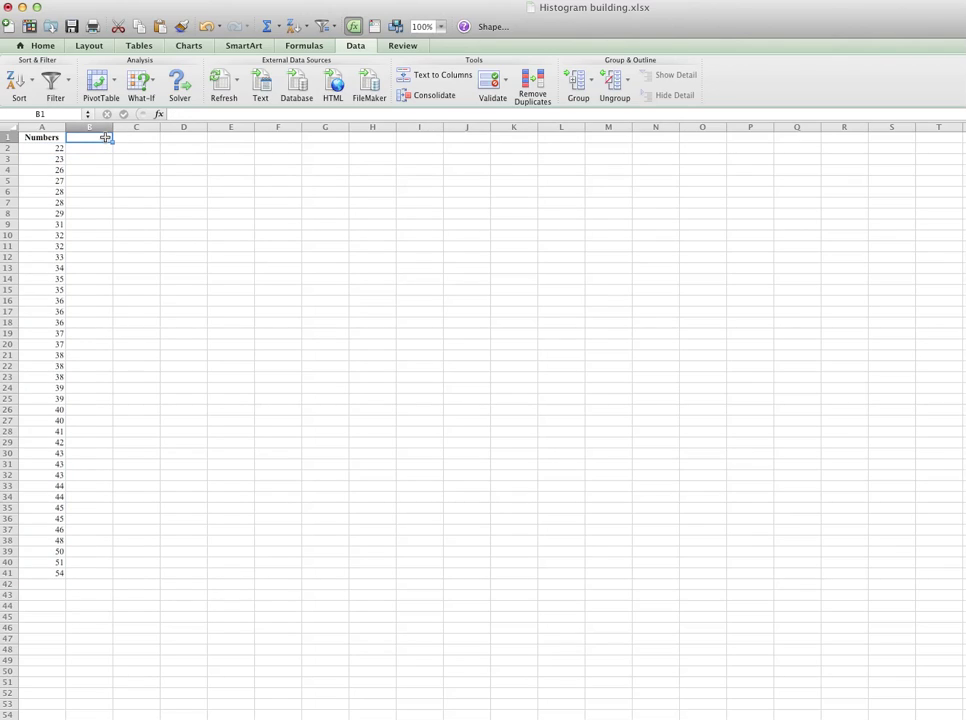
pyautogui.write('Normal')
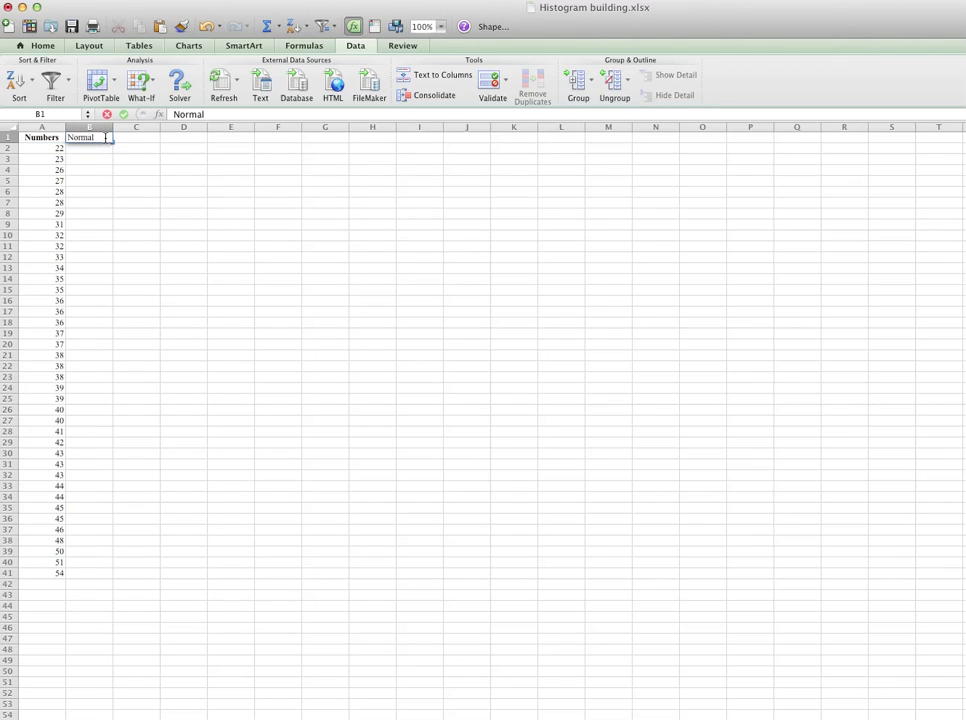
pyautogui.press('Return')
pyautogui.click(104, 138)
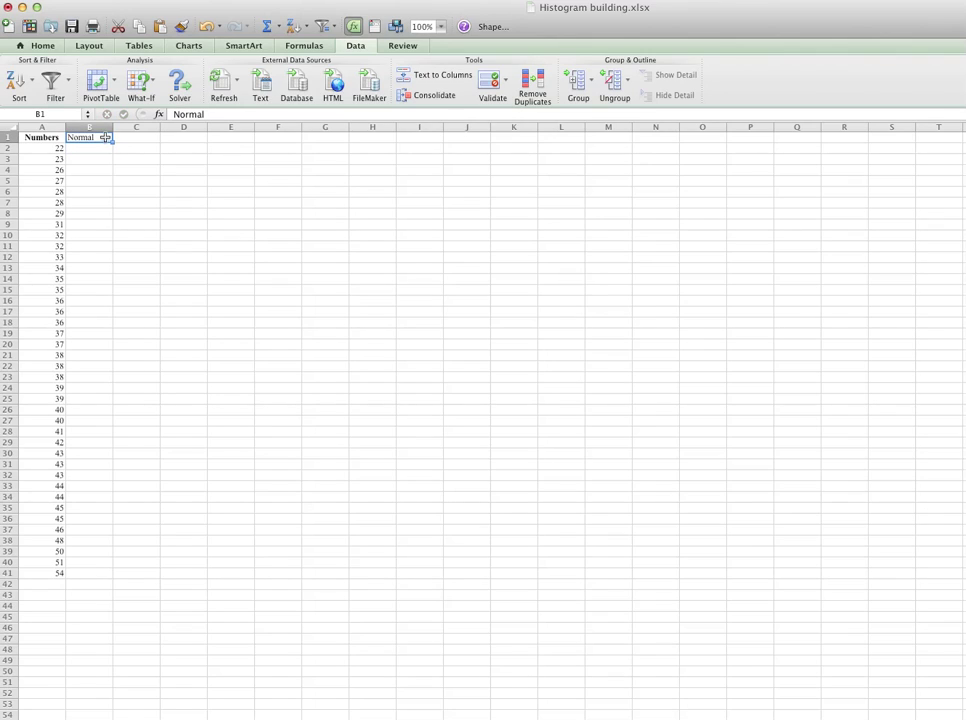
pyautogui.press('super+b')
pyautogui.click(40, 46)
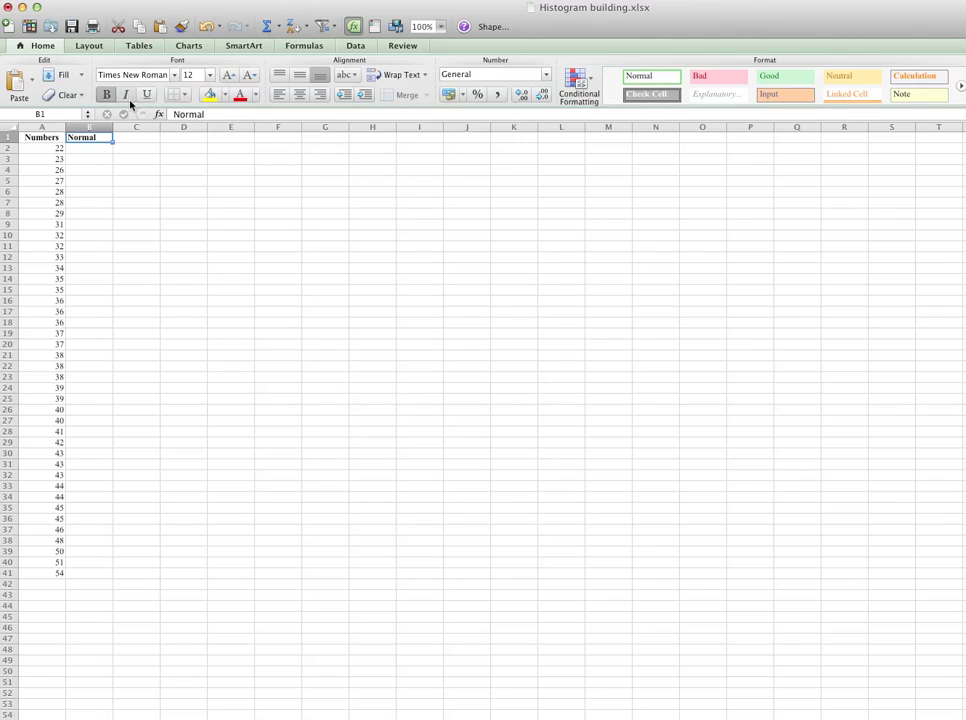
pyautogui.click(299, 97)
pyautogui.click(102, 157)
# Step: Begin a NORM.DIST formula in B2, then abandon it
pyautogui.click(102, 148)
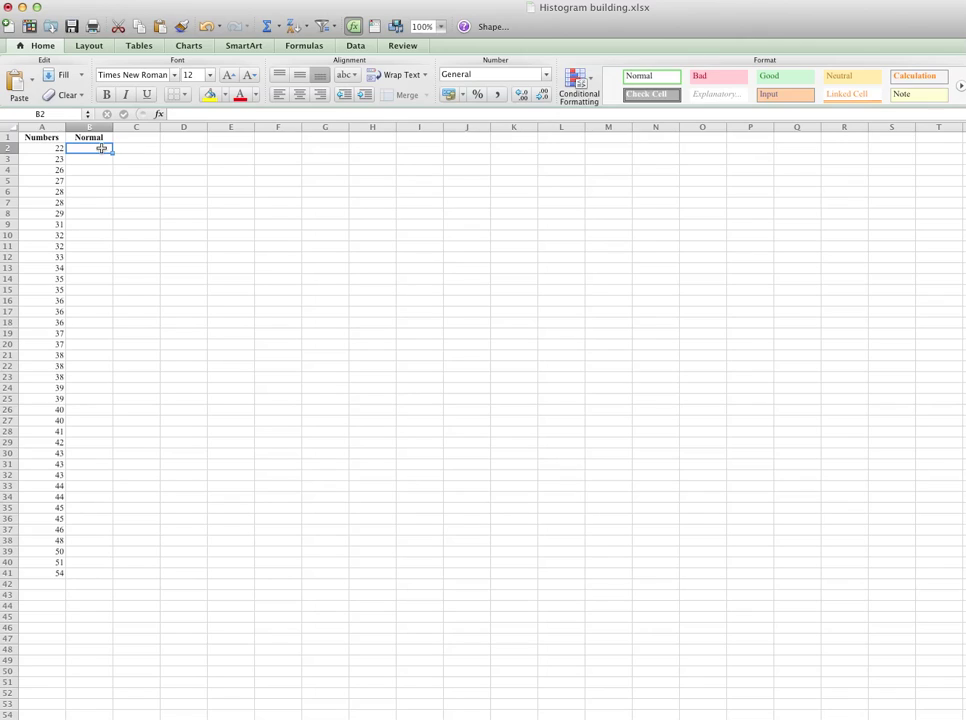
pyautogui.write('=no')
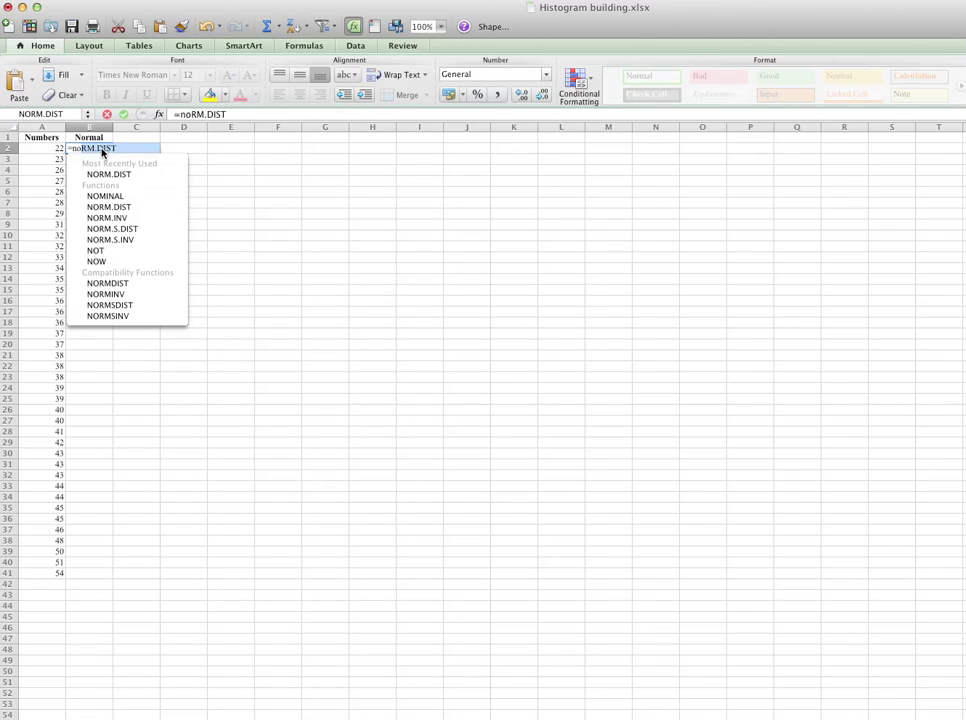
pyautogui.write('r')
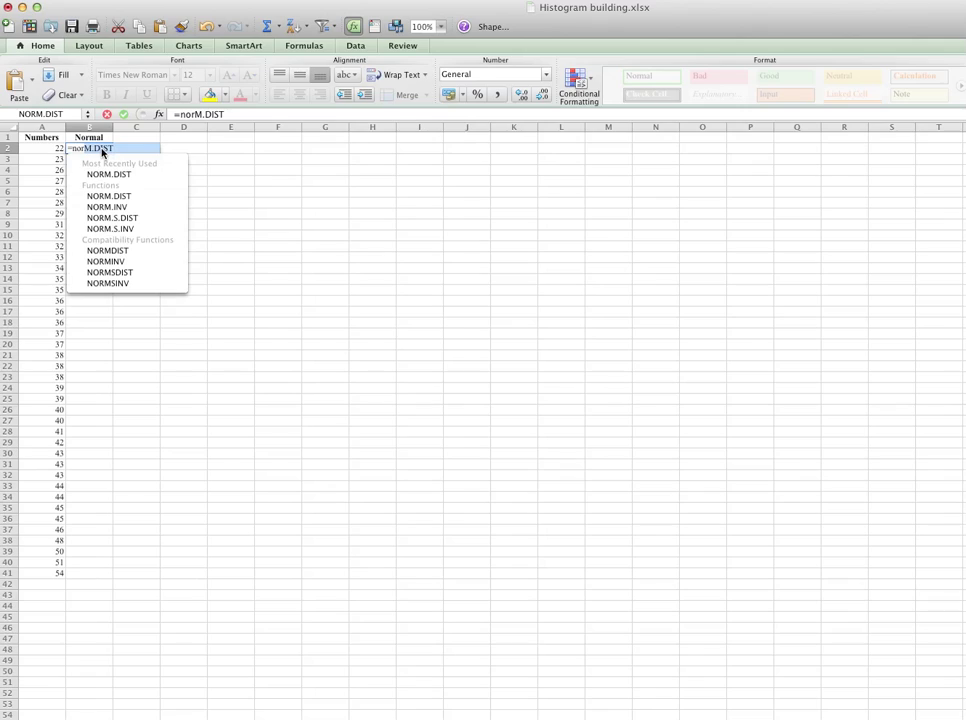
pyautogui.write('m')
pyautogui.press('Down')
pyautogui.press('Return')
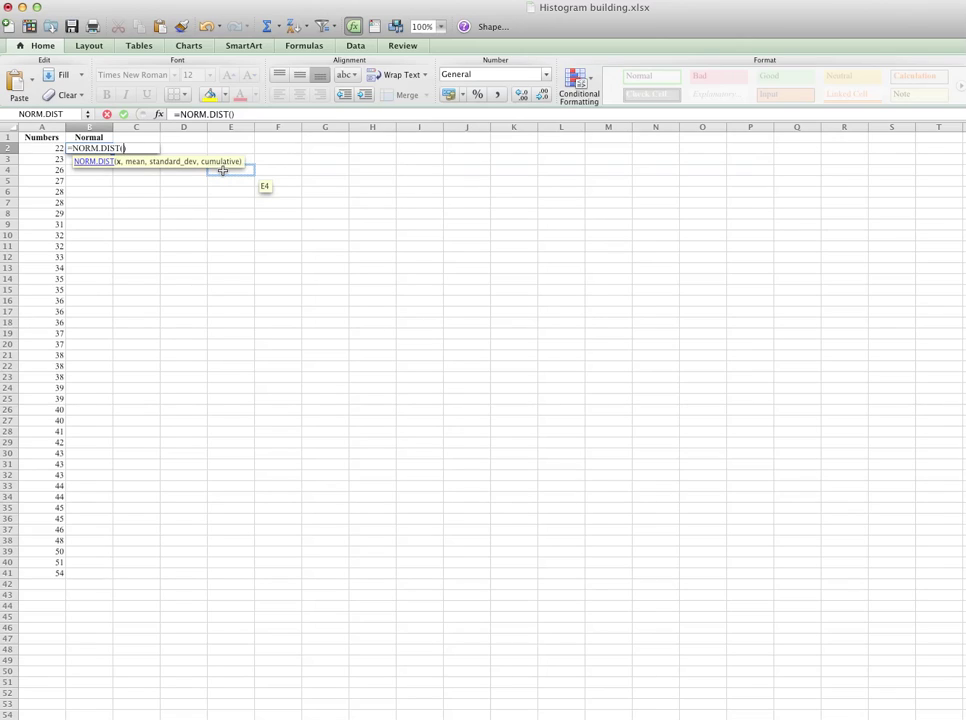
pyautogui.press('Escape')
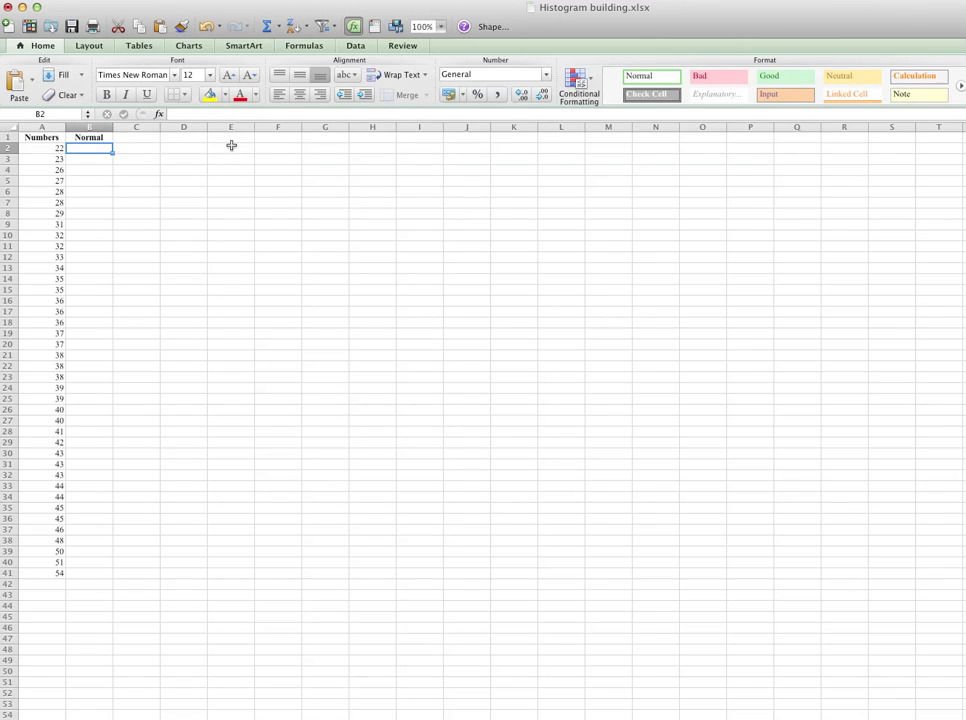
# Step: Type the labels Max, Min and Average into E2, F2 and G2
pyautogui.click(230, 147)
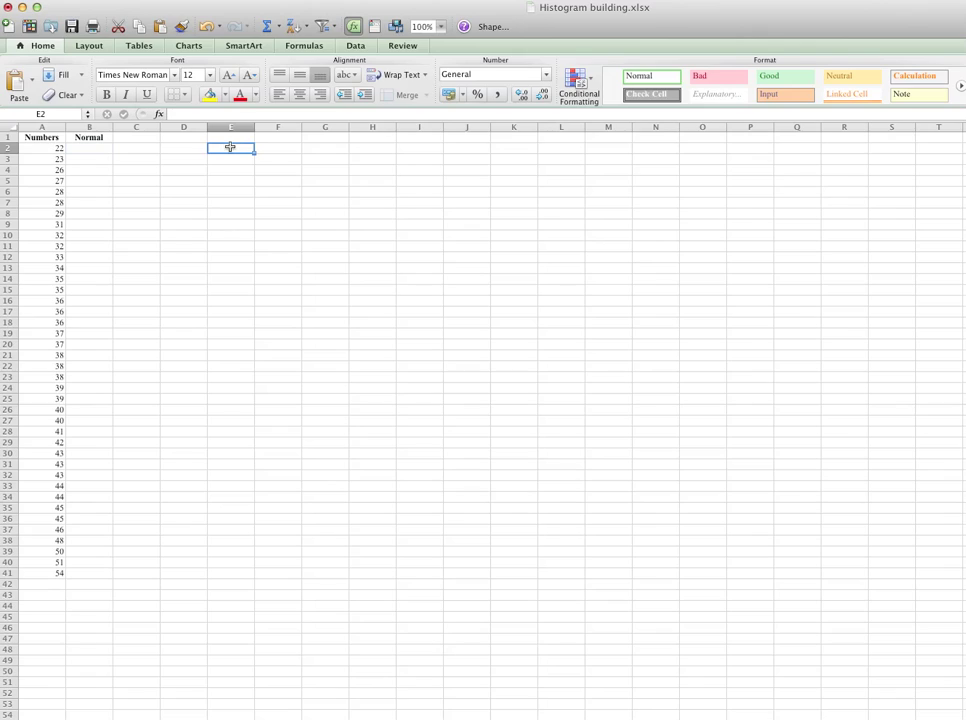
pyautogui.write('Max')
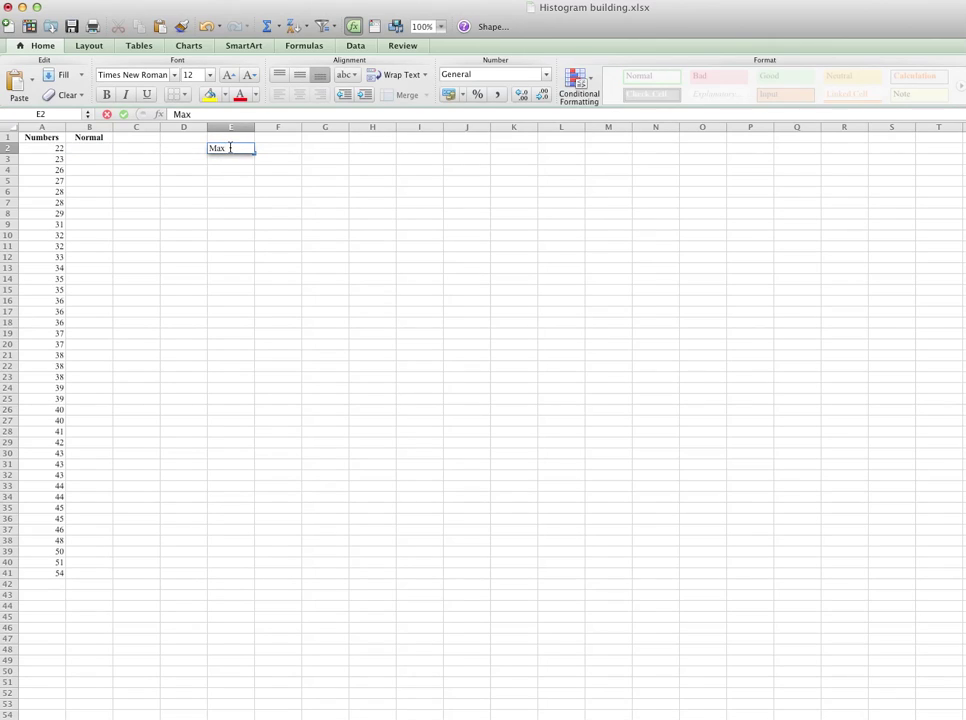
pyautogui.press('Tab')
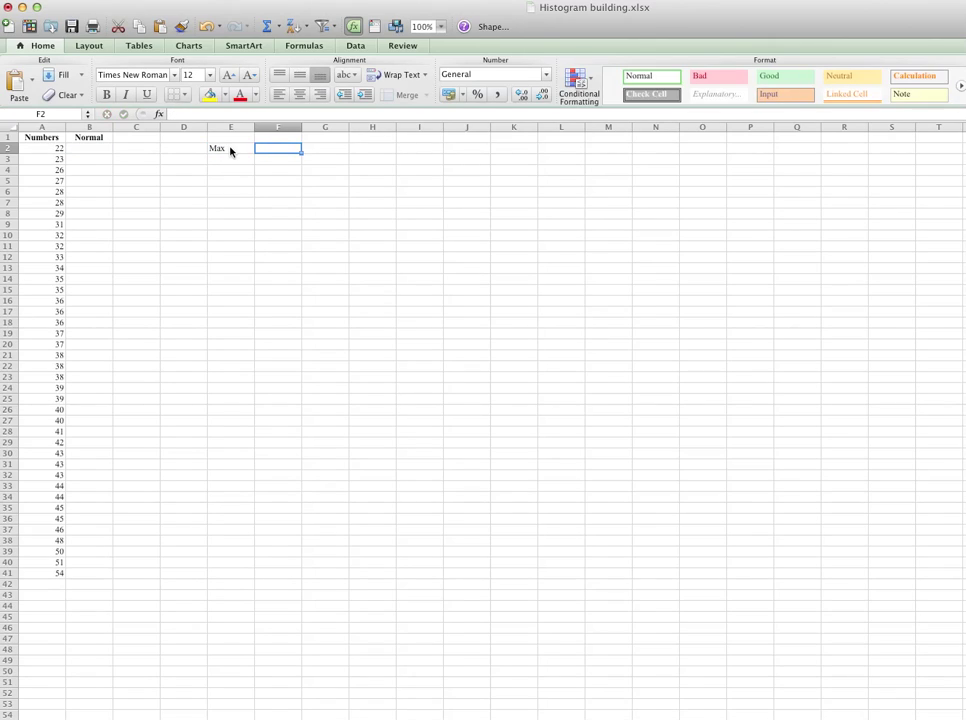
pyautogui.write('Min')
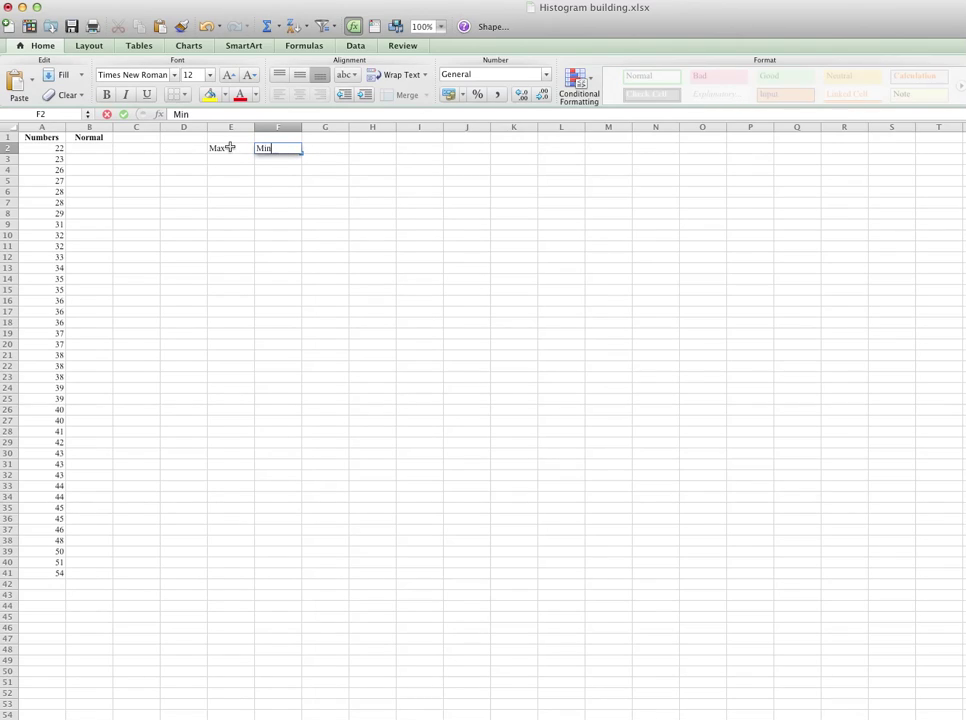
pyautogui.press('Tab')
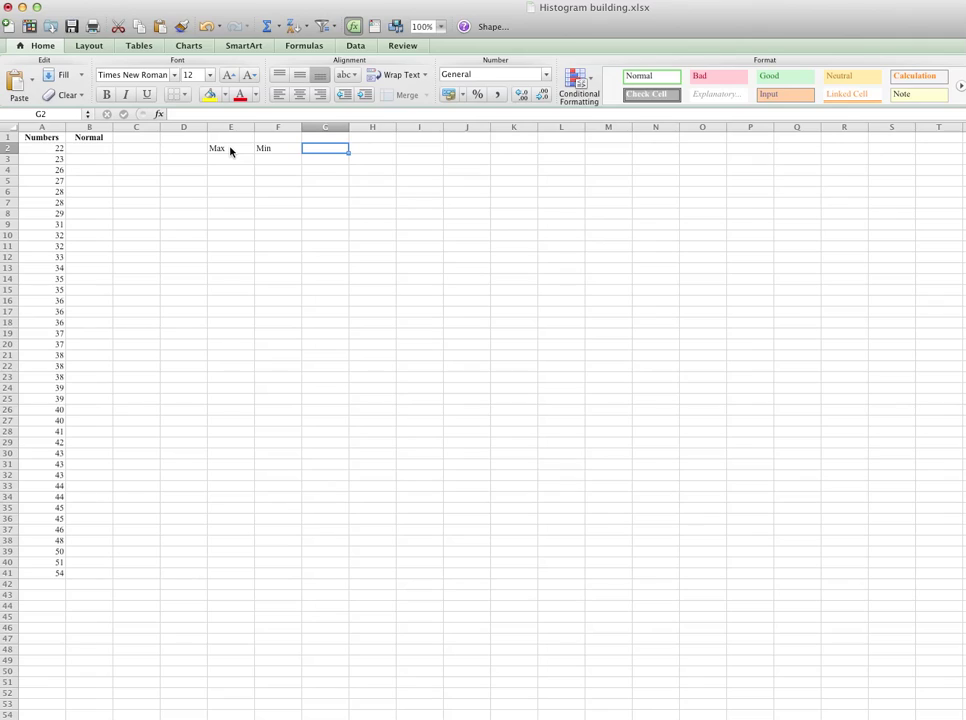
pyautogui.write('Av')
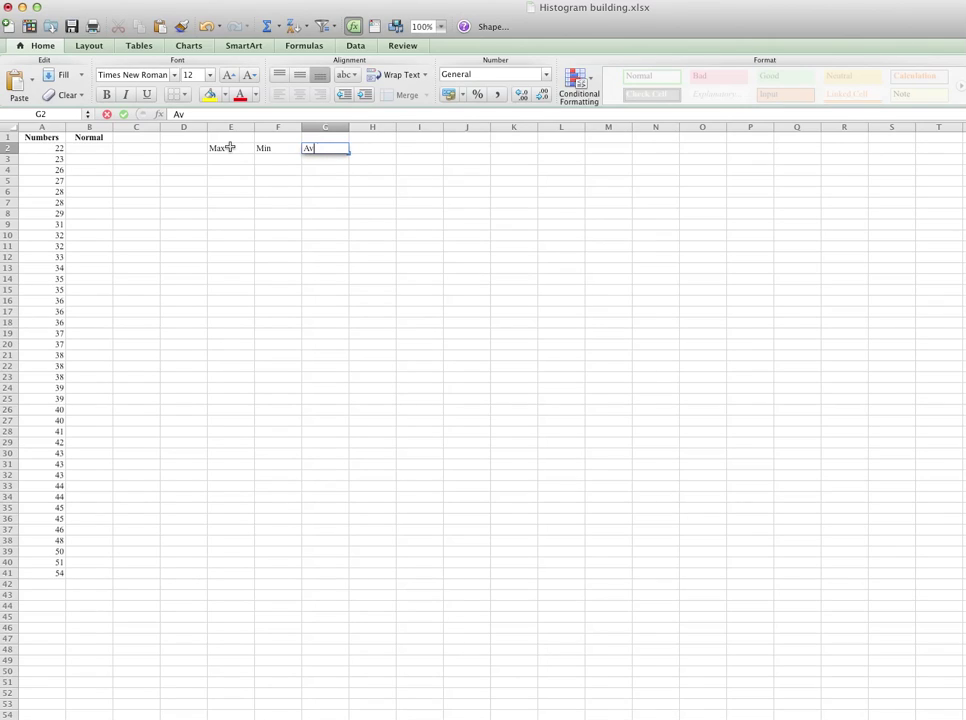
pyautogui.write('erage')
pyautogui.press('Tab')
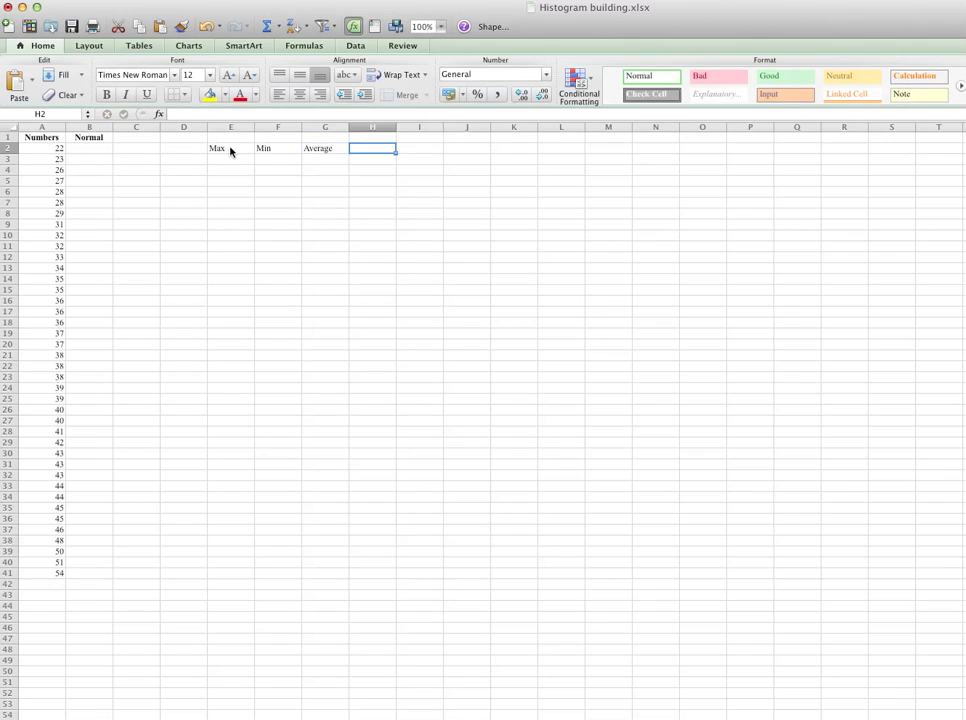
# Step: Make the Max, Min and Average labels in E2:G2 bold
pyautogui.moveTo(230, 150); pyautogui.dragTo(325, 149)
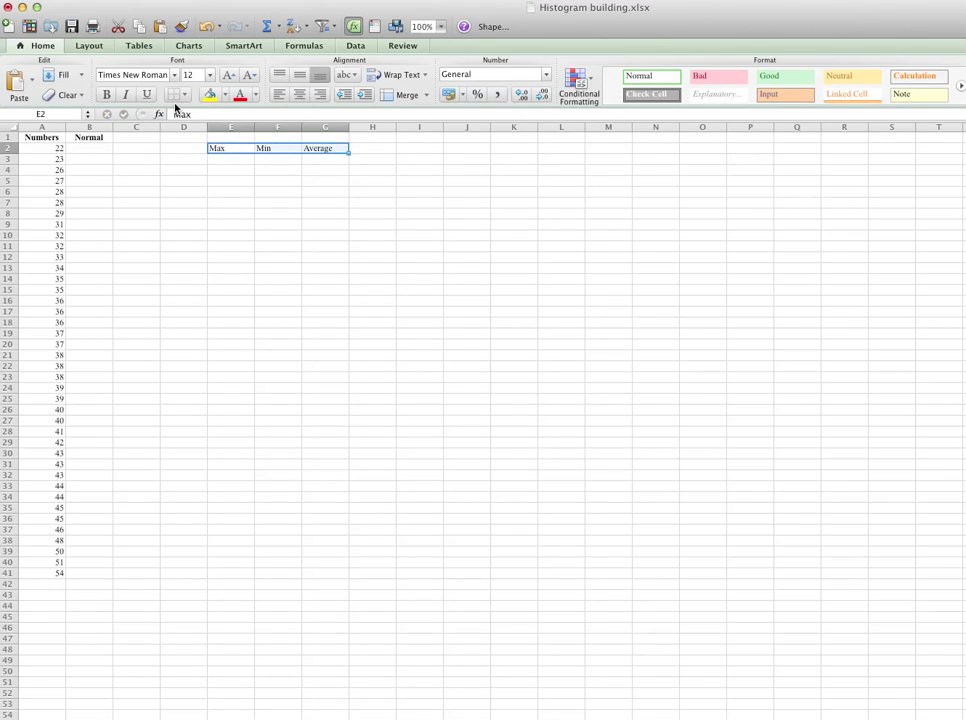
pyautogui.click(106, 94)
pyautogui.click(285, 213)
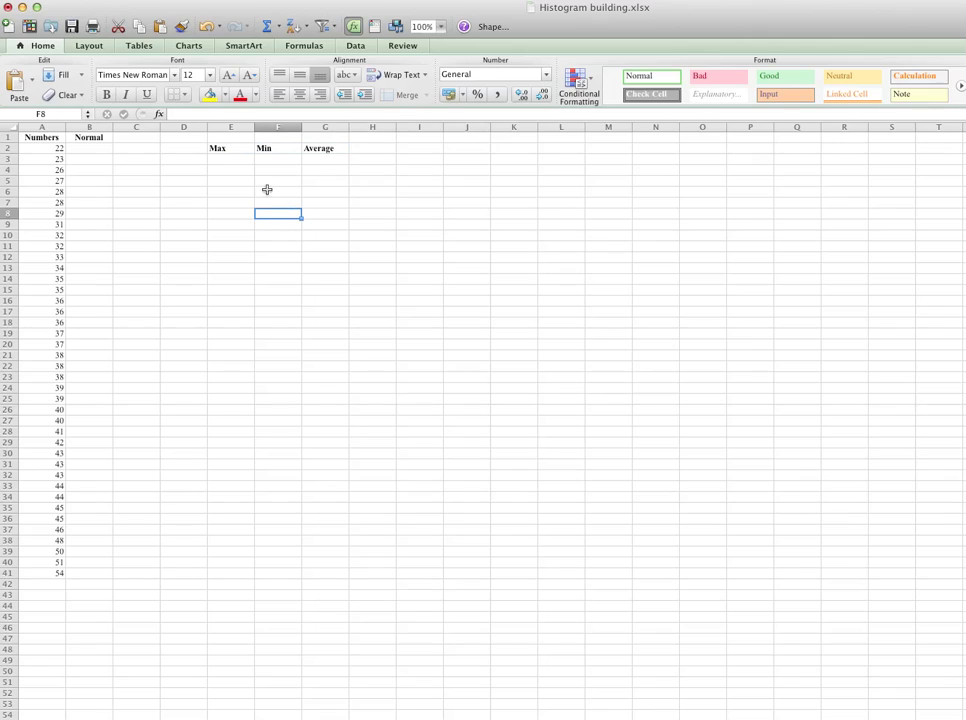
pyautogui.click(235, 161)
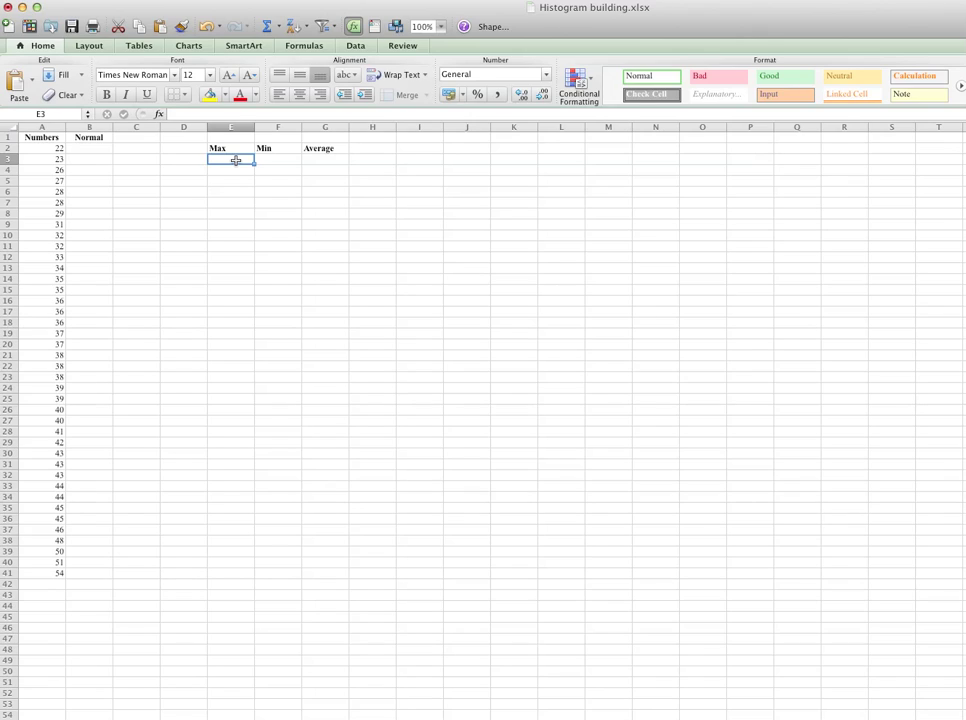
# Step: Enter =MAX, =MIN and =AVERAGE of A2:A41 in E3:G3, giving 54, 22 and 37.7
pyautogui.write('=max')
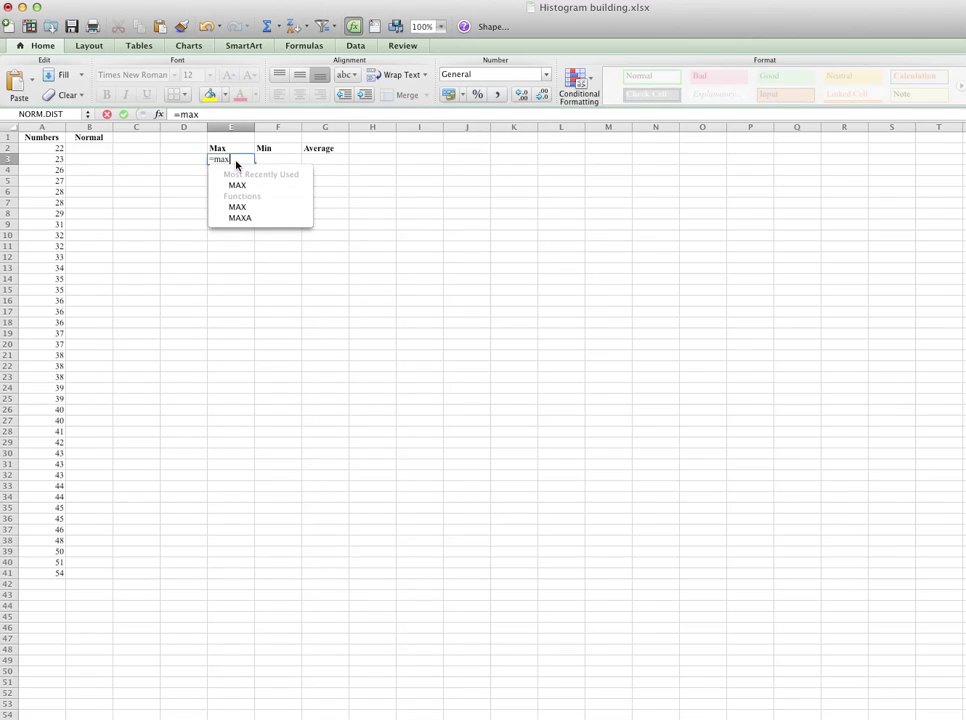
pyautogui.write('(')
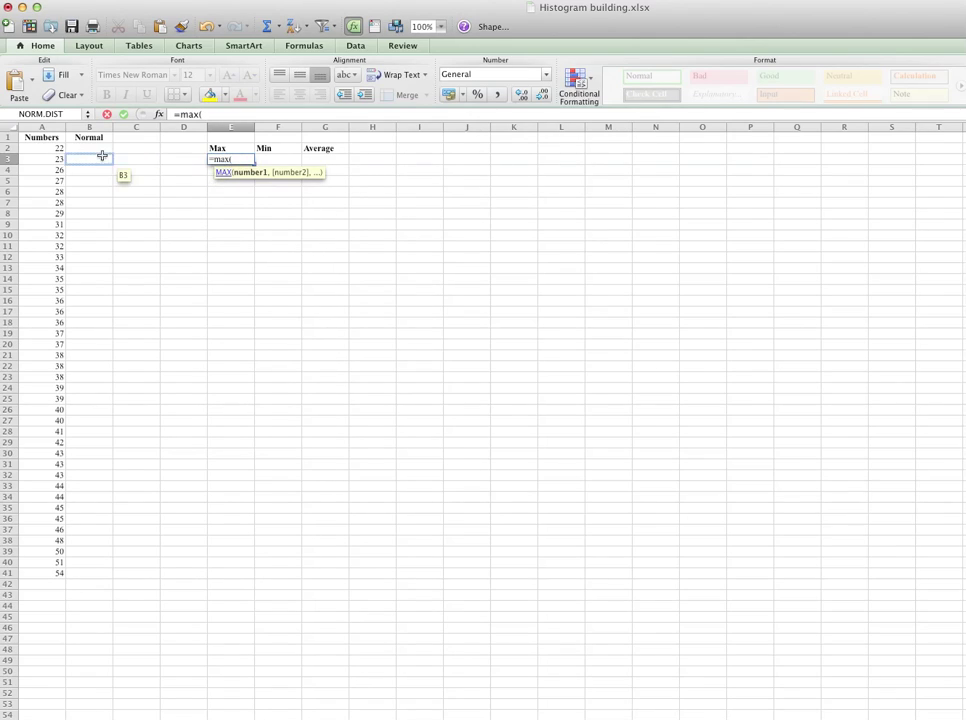
pyautogui.moveTo(44, 149); pyautogui.dragTo(48, 574)
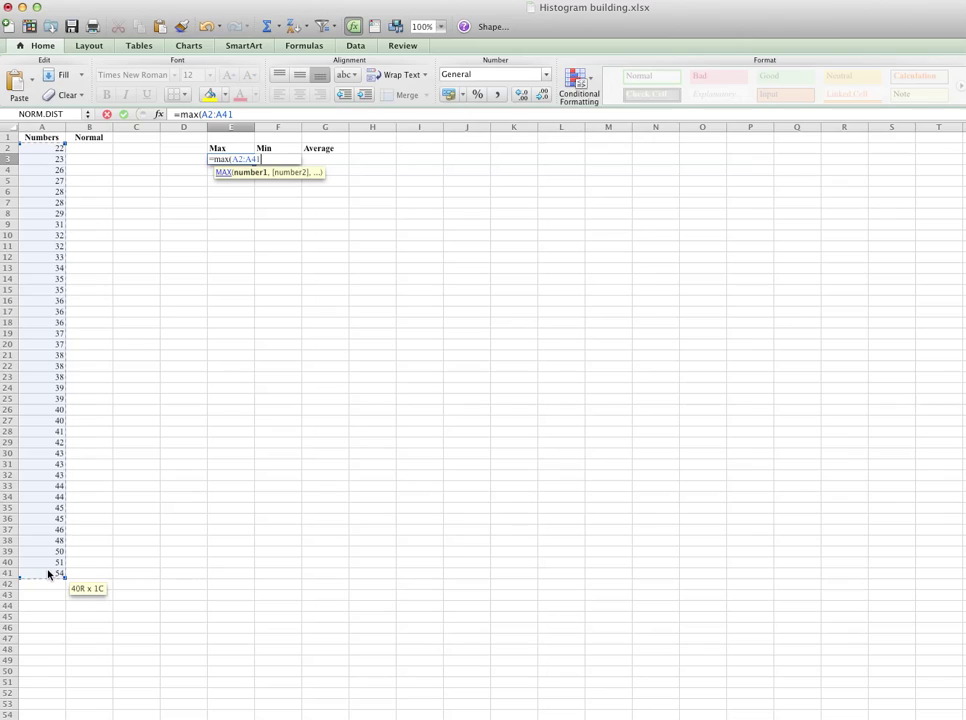
pyautogui.press('Return')
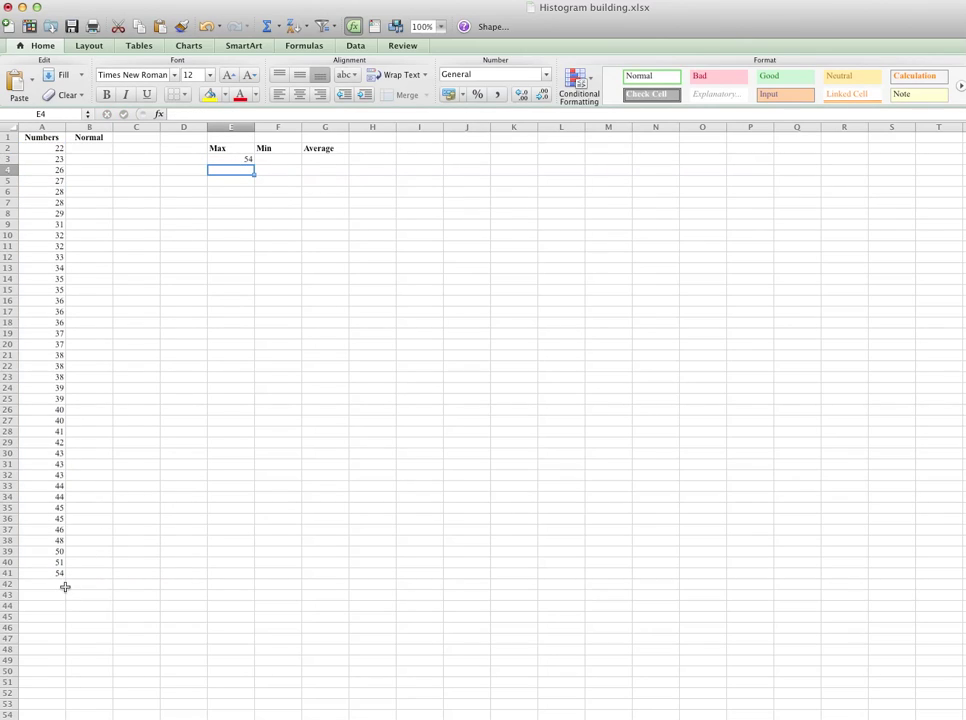
pyautogui.click(284, 161)
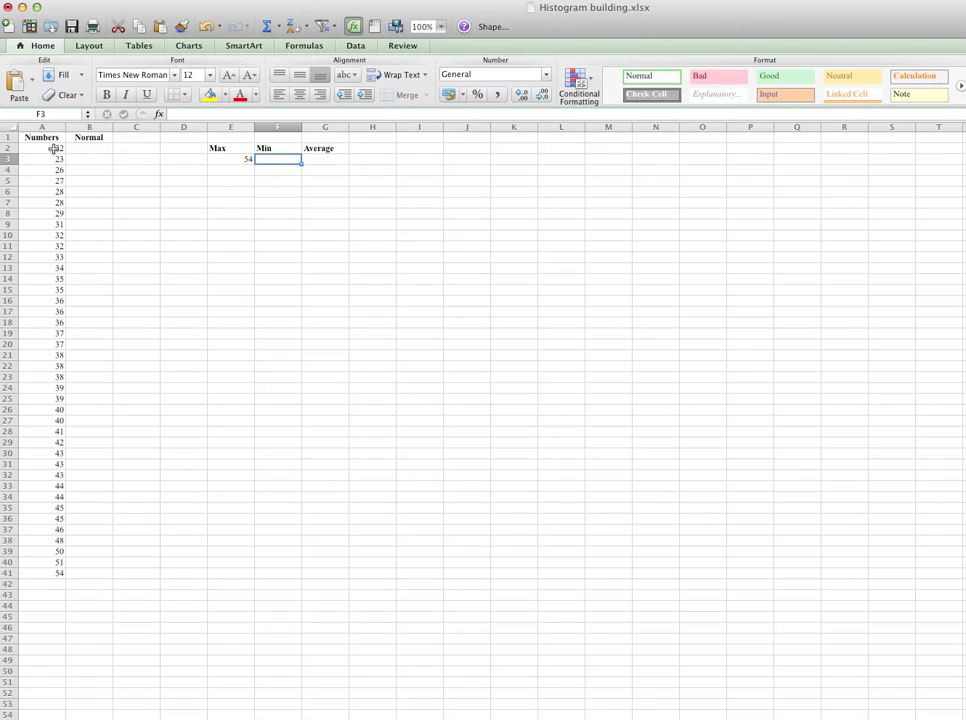
pyautogui.write('=min')
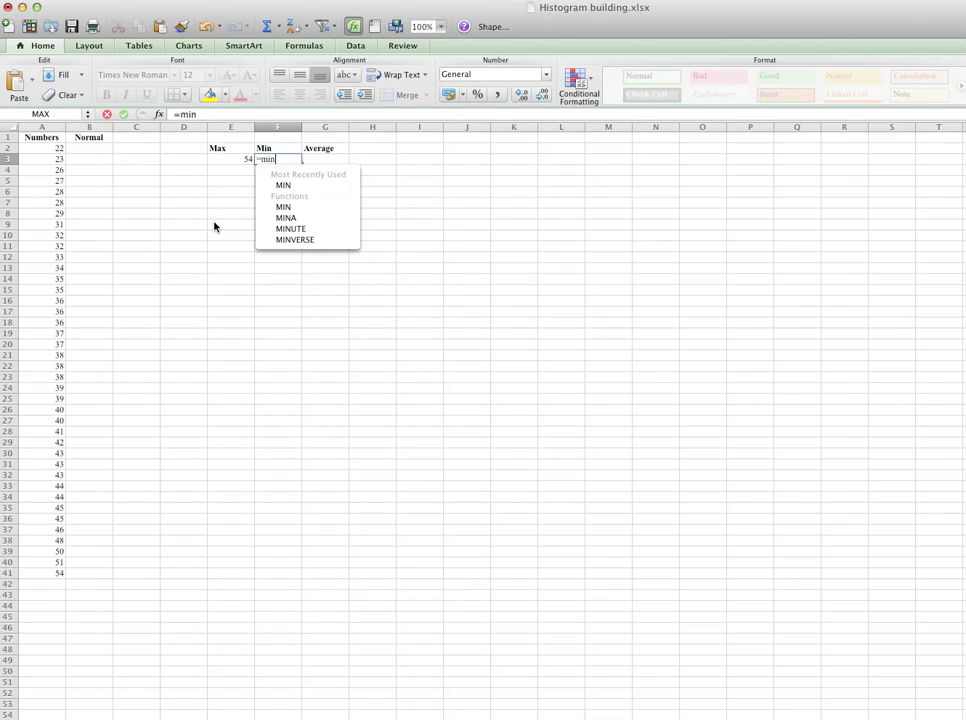
pyautogui.write('(')
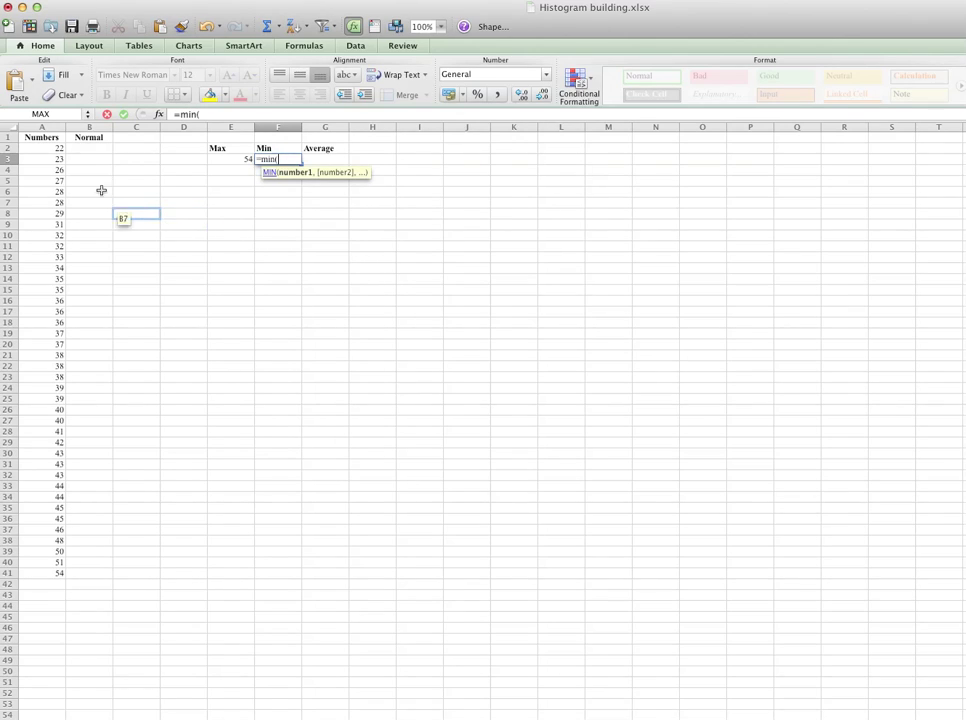
pyautogui.moveTo(55, 148); pyautogui.dragTo(42, 572)
pyautogui.press('Return')
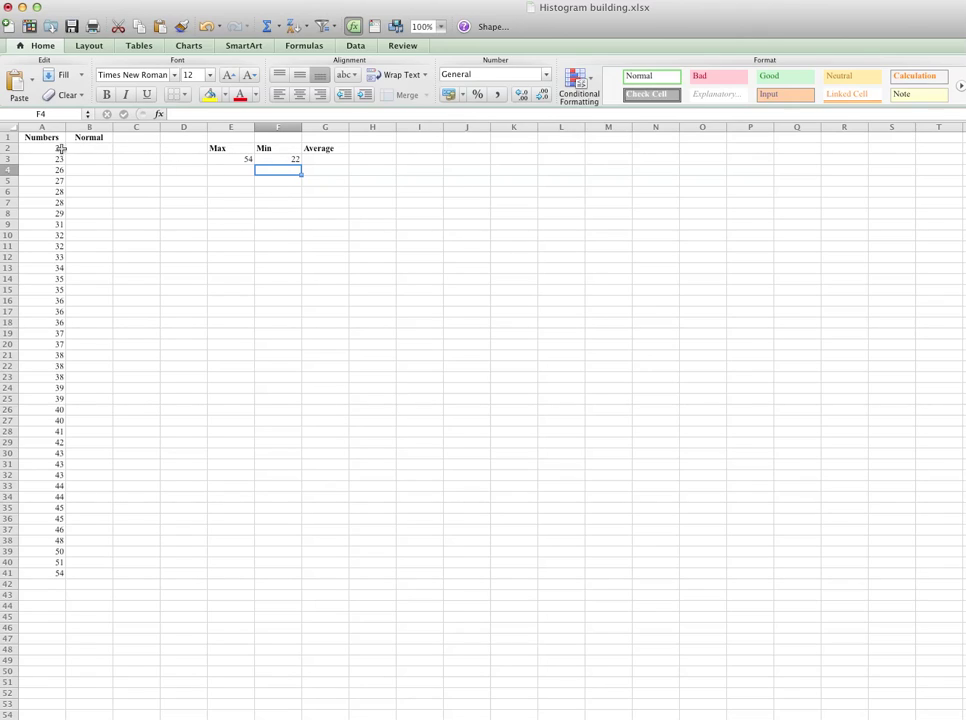
pyautogui.click(336, 161)
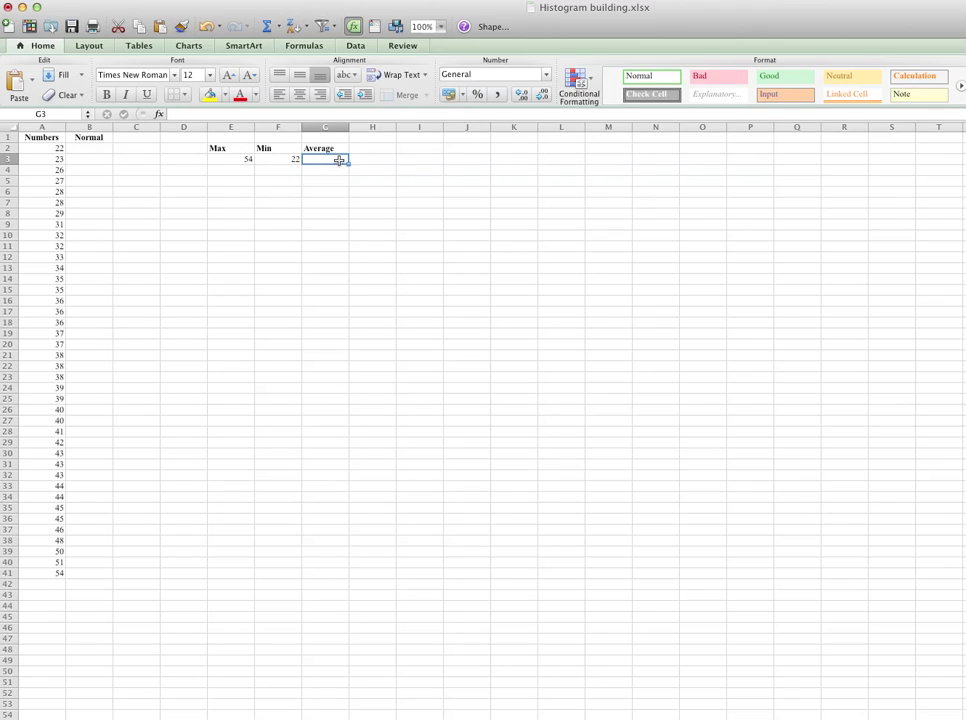
pyautogui.write('=a')
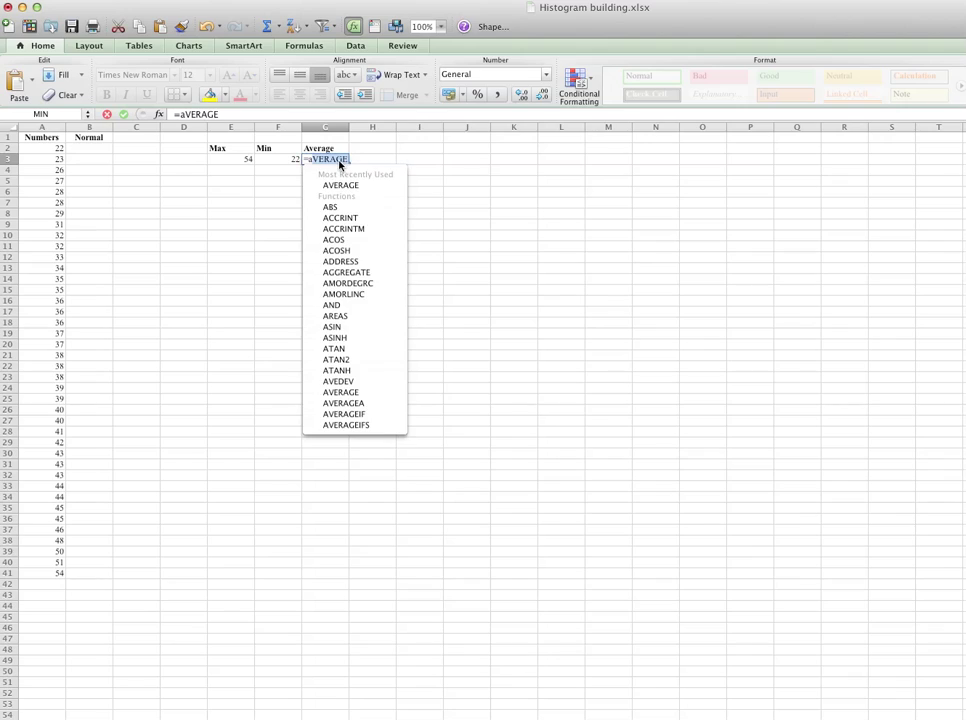
pyautogui.write('v')
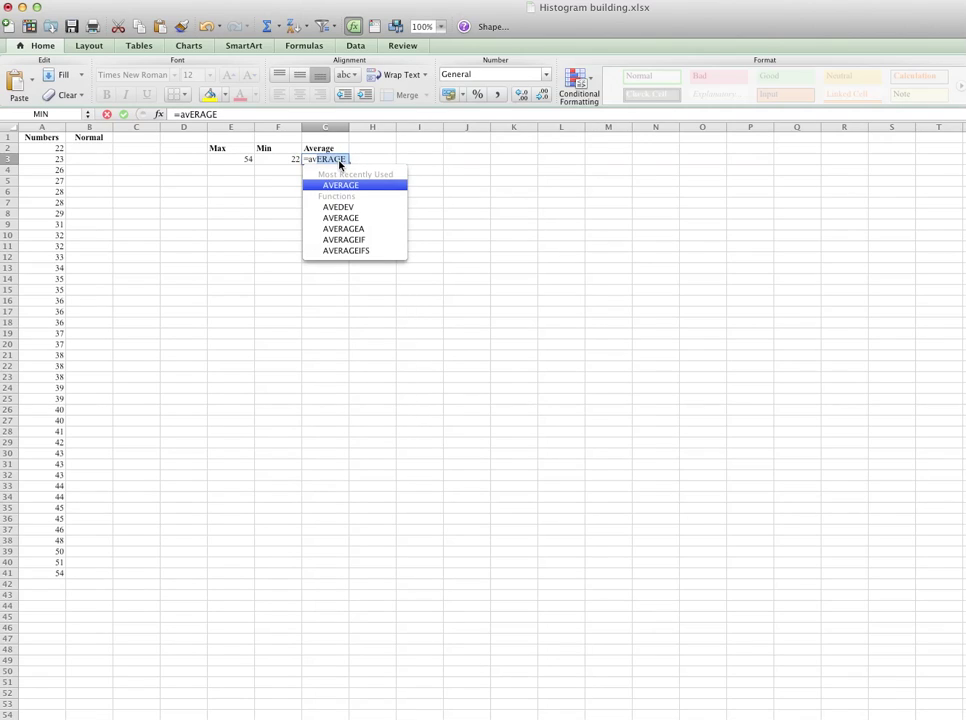
pyautogui.press('Tab')
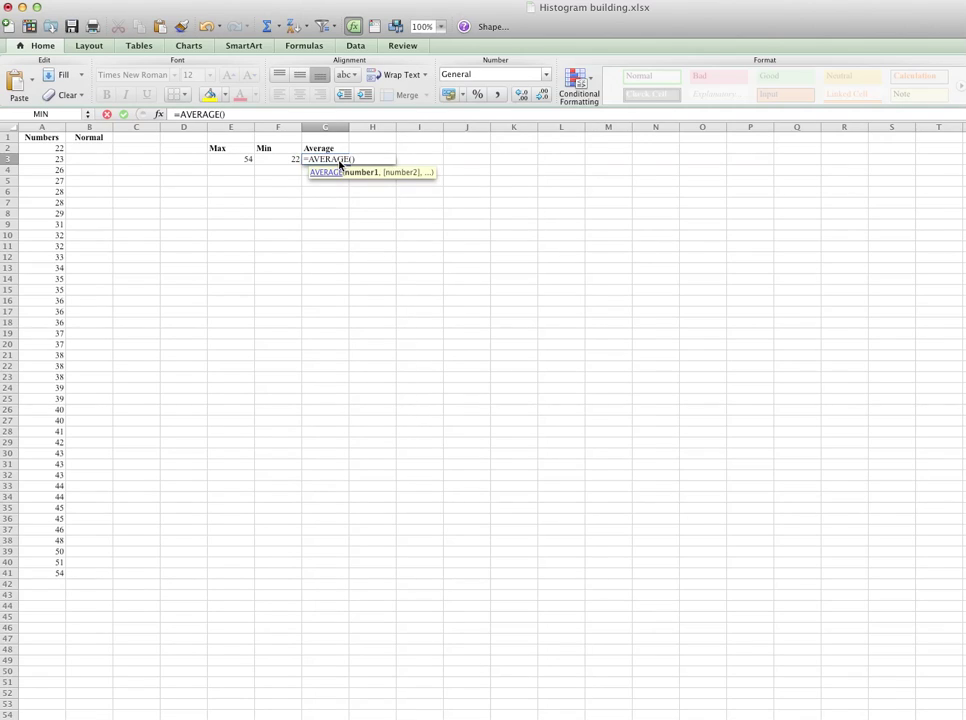
pyautogui.moveTo(43, 148); pyautogui.dragTo(39, 572)
pyautogui.press('Return')
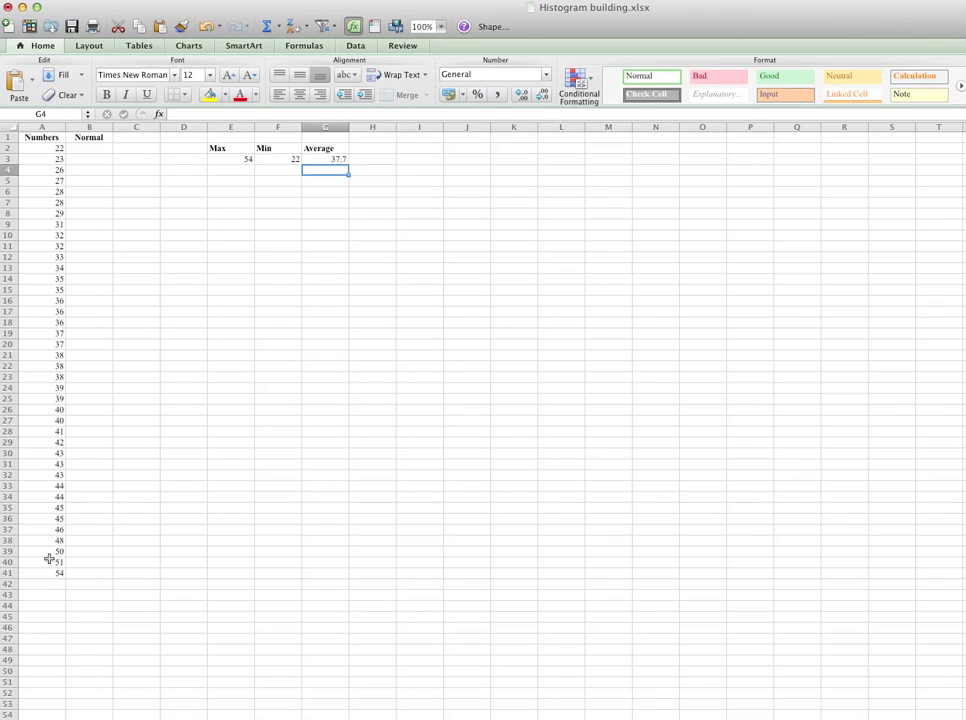
# Step: In B2, start =NORM.DIST(A2, with the first Numbers value as x
pyautogui.click(89, 149)
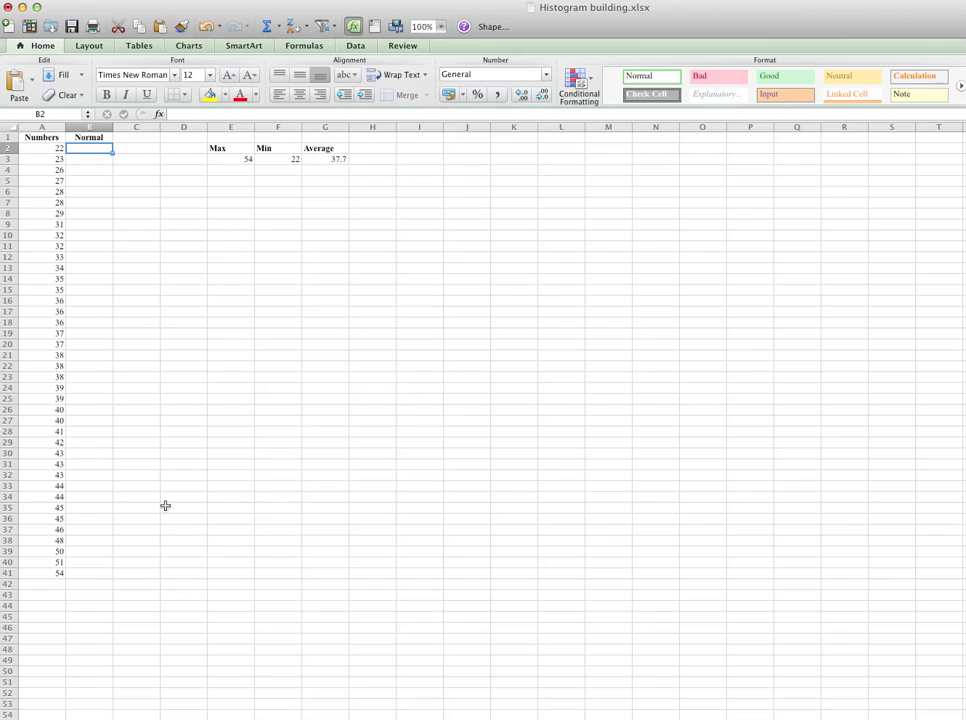
pyautogui.write('=')
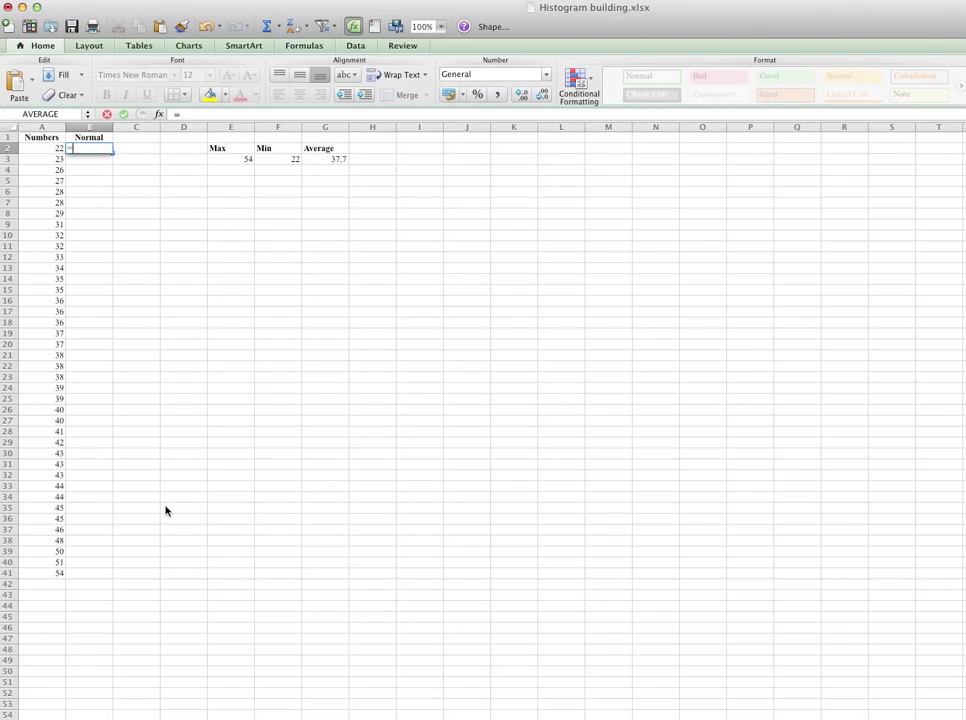
pyautogui.write('norM.DIST')
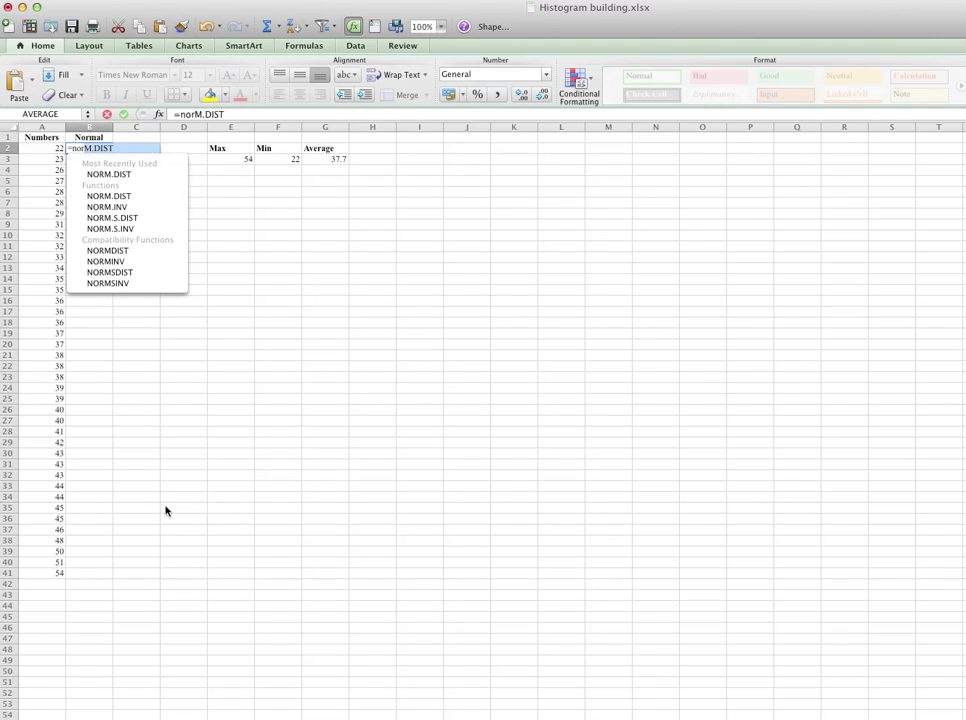
pyautogui.doubleClick(134, 176)
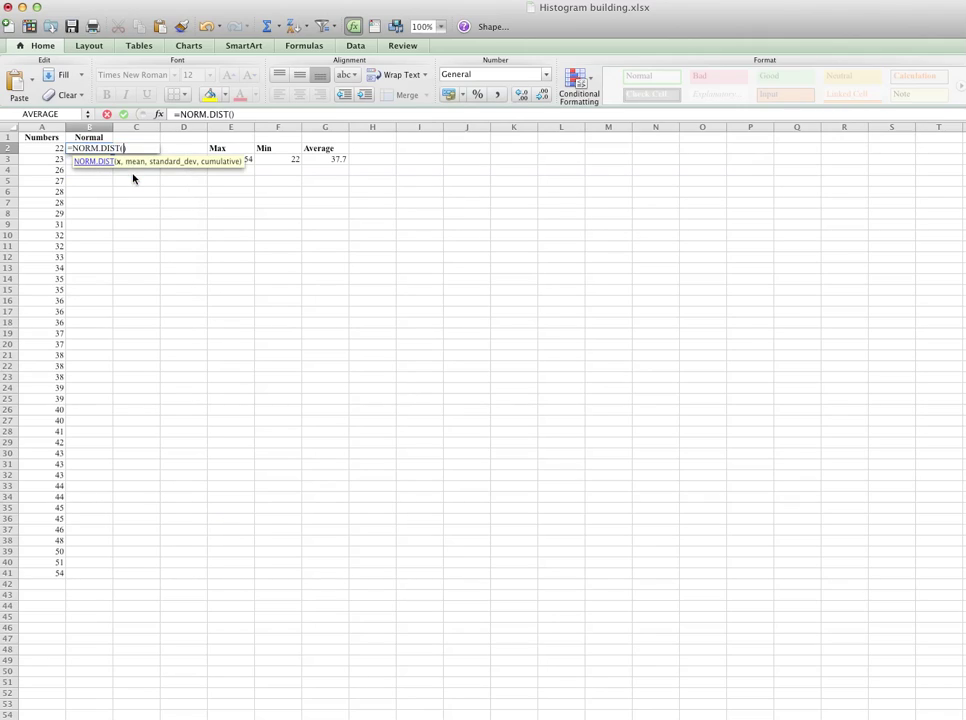
pyautogui.click(56, 148)
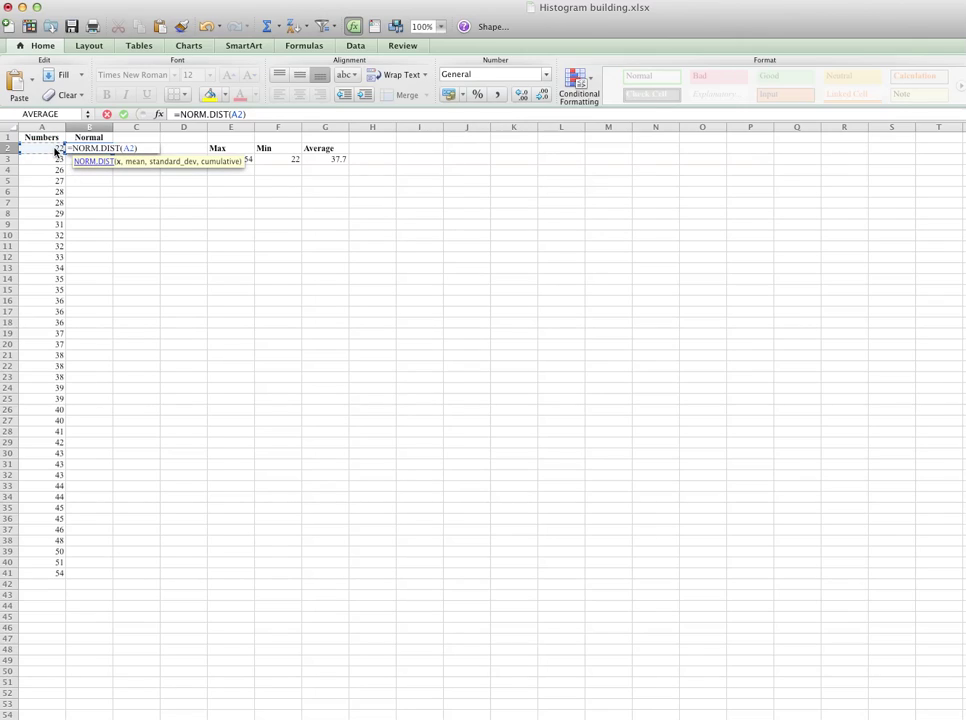
pyautogui.write(',')
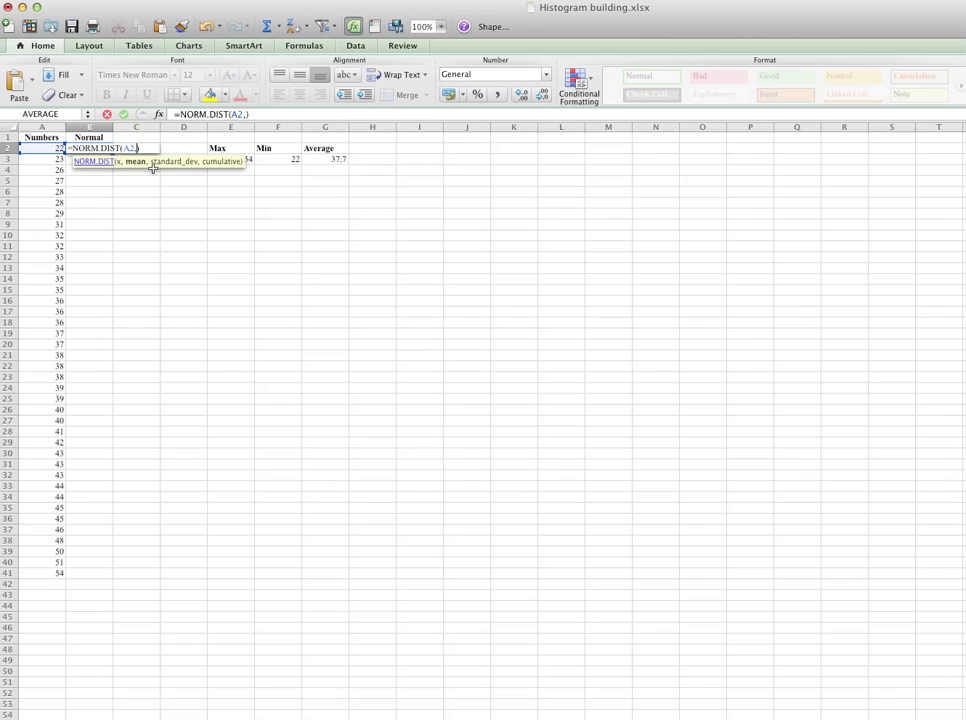
# Step: Cancel the unfinished B2 formula and type the heading Std Dev in H2
pyautogui.press('Escape')
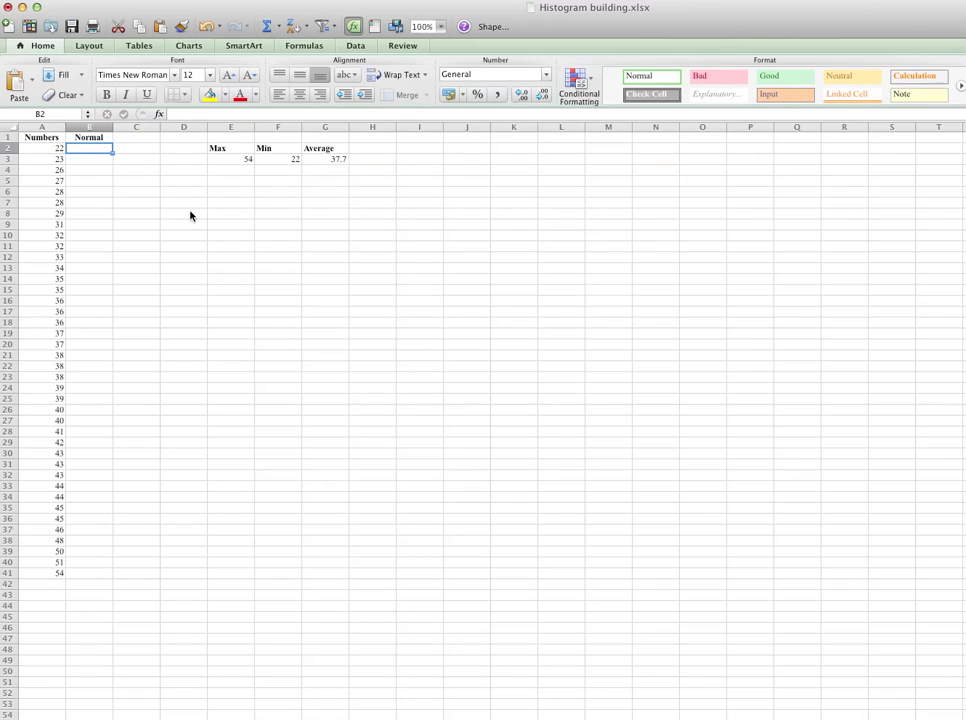
pyautogui.click(380, 149)
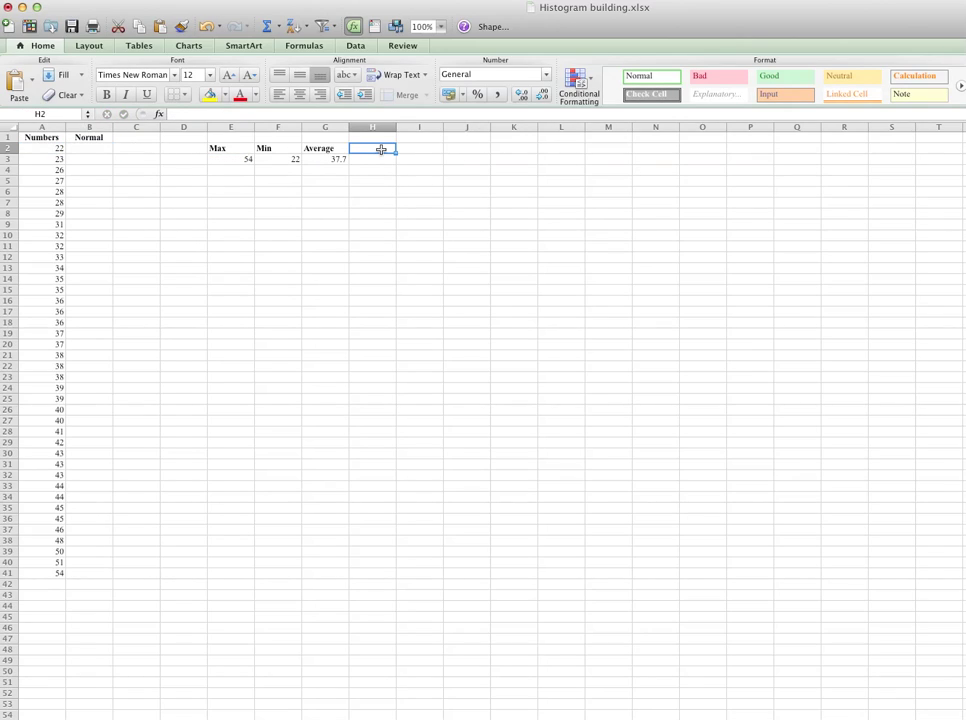
pyautogui.write('Std DEv')
pyautogui.press('Return')
# Step: Enter =STDEV(A2:A41) in H3, giving 7.56239007
pyautogui.click(377, 161)
pyautogui.write('=')
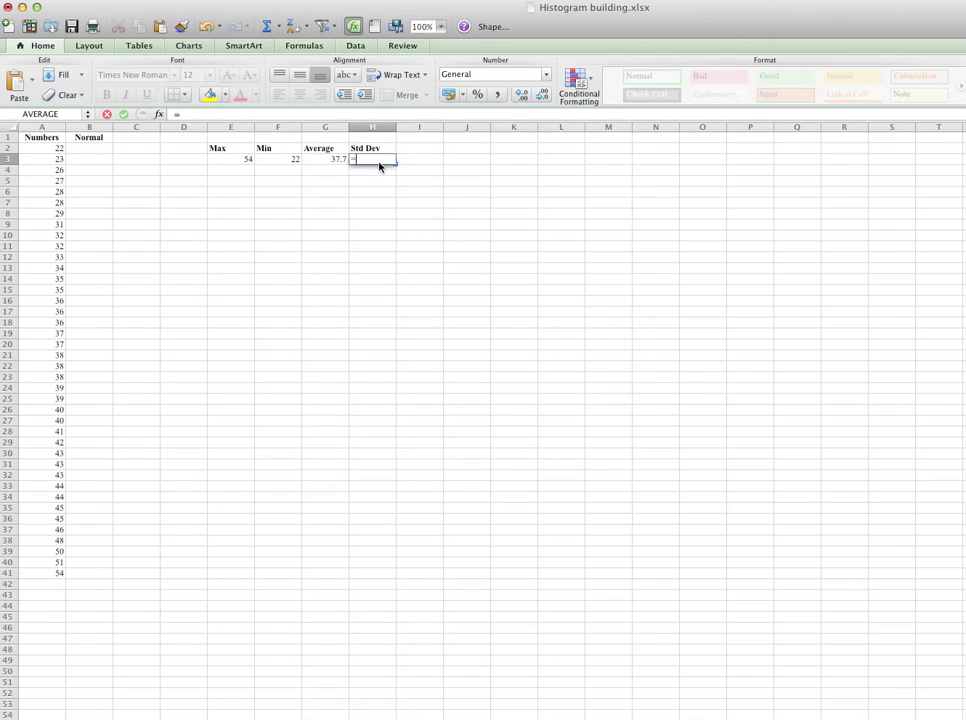
pyautogui.write('stdEV')
pyautogui.press('Down')
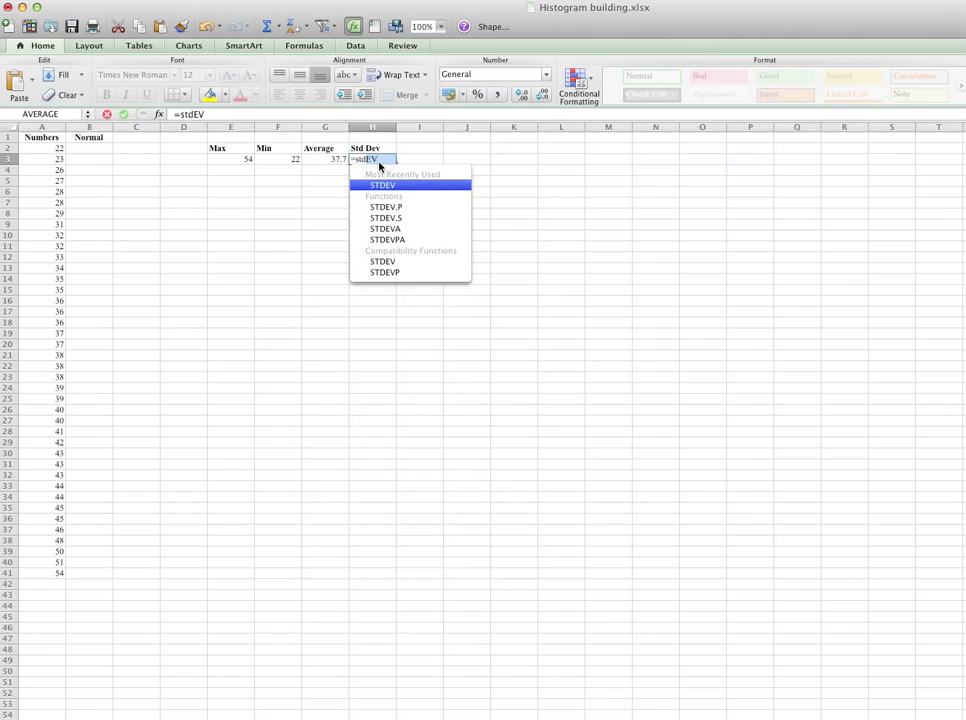
pyautogui.doubleClick(399, 189)
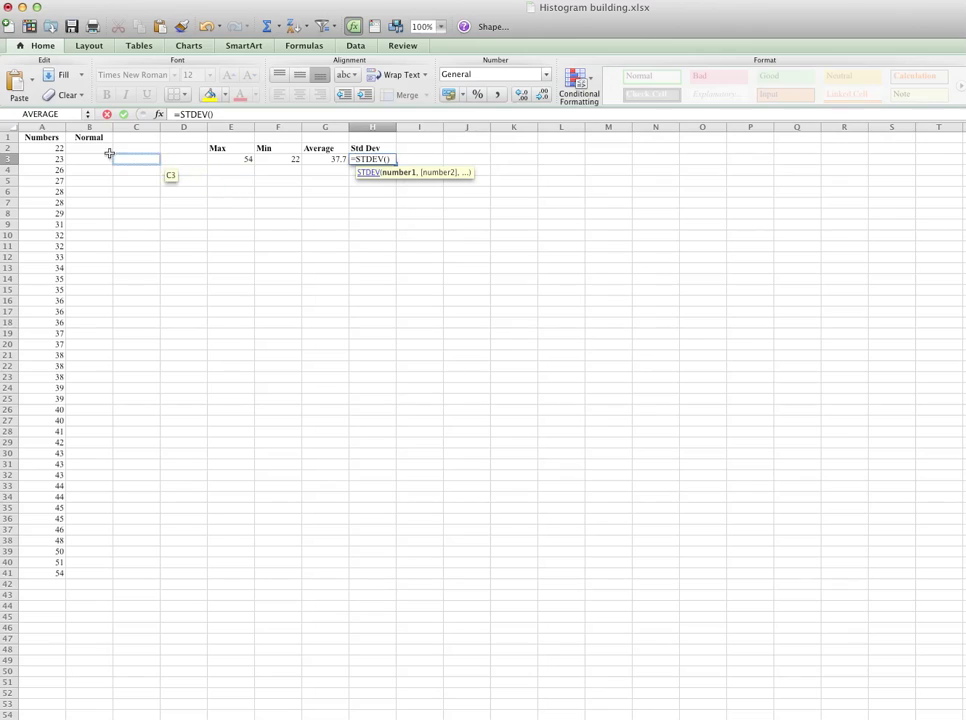
pyautogui.click(52, 148)
pyautogui.moveTo(50, 233); pyautogui.dragTo(47, 574)
pyautogui.press('Return')
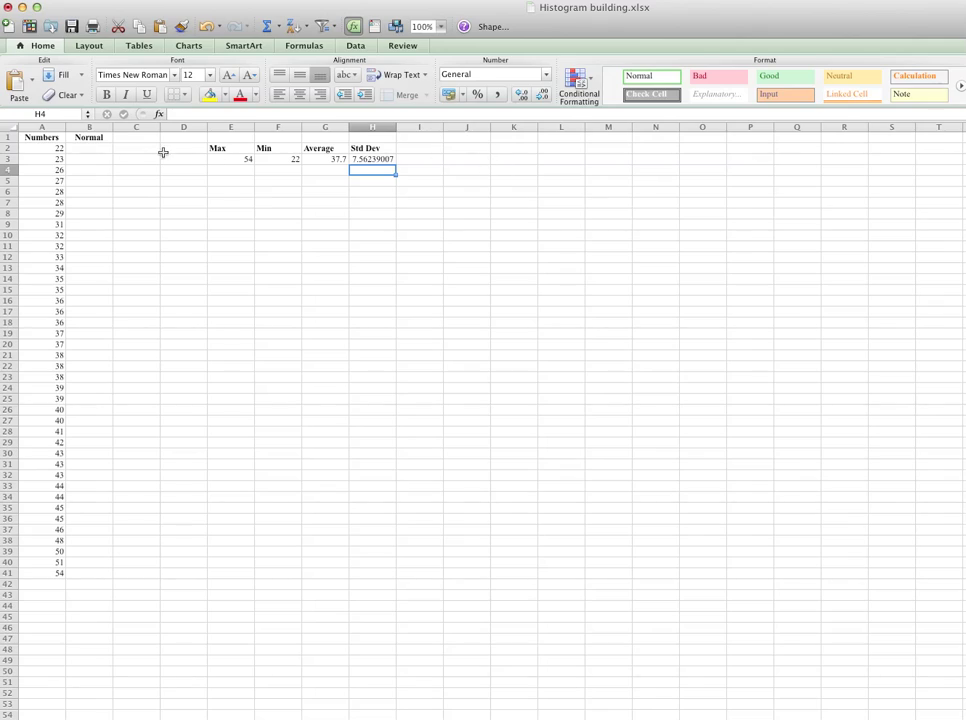
# Step: Restart B2's NORM.DIST formula with A2 as the x value
pyautogui.click(93, 148)
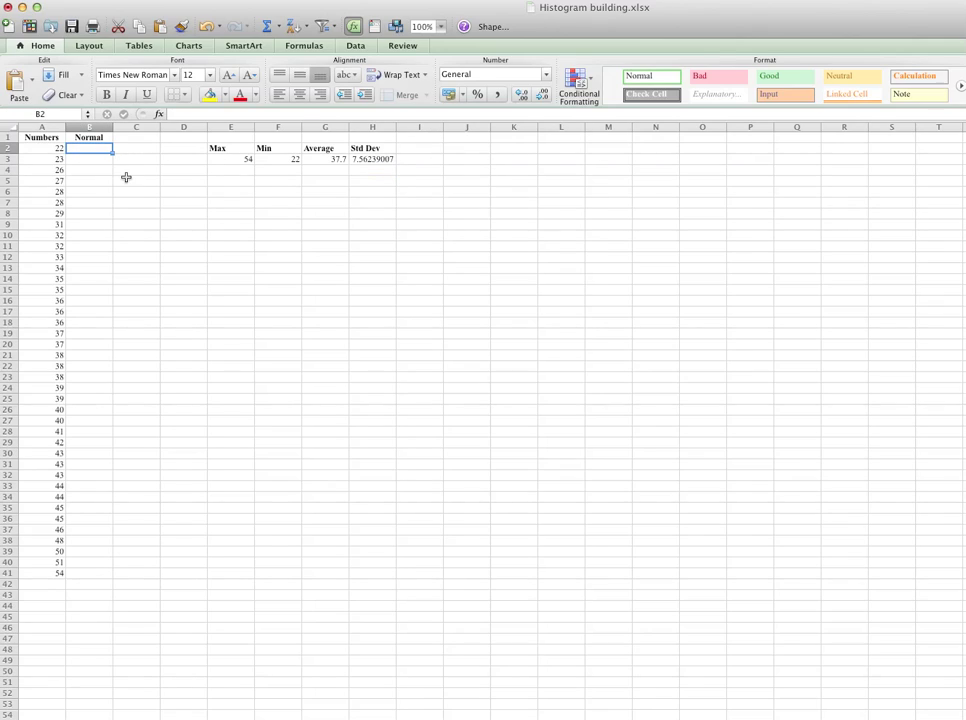
pyautogui.write('=')
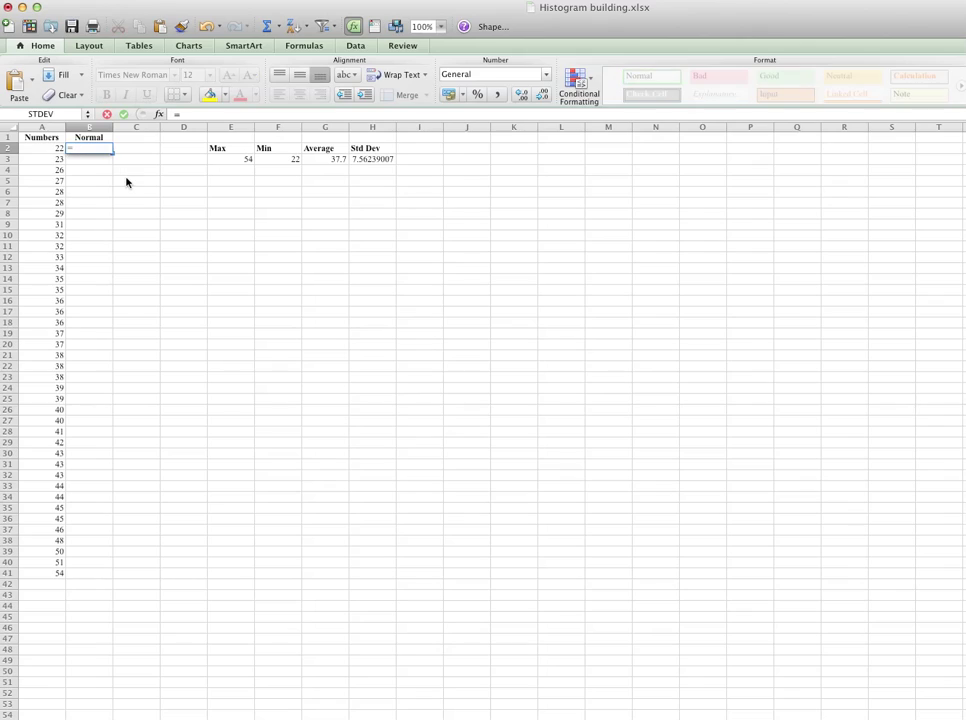
pyautogui.write('norma')
pyautogui.press('BackSpace')
pyautogui.press('BackSpace')
pyautogui.press('BackSpace')
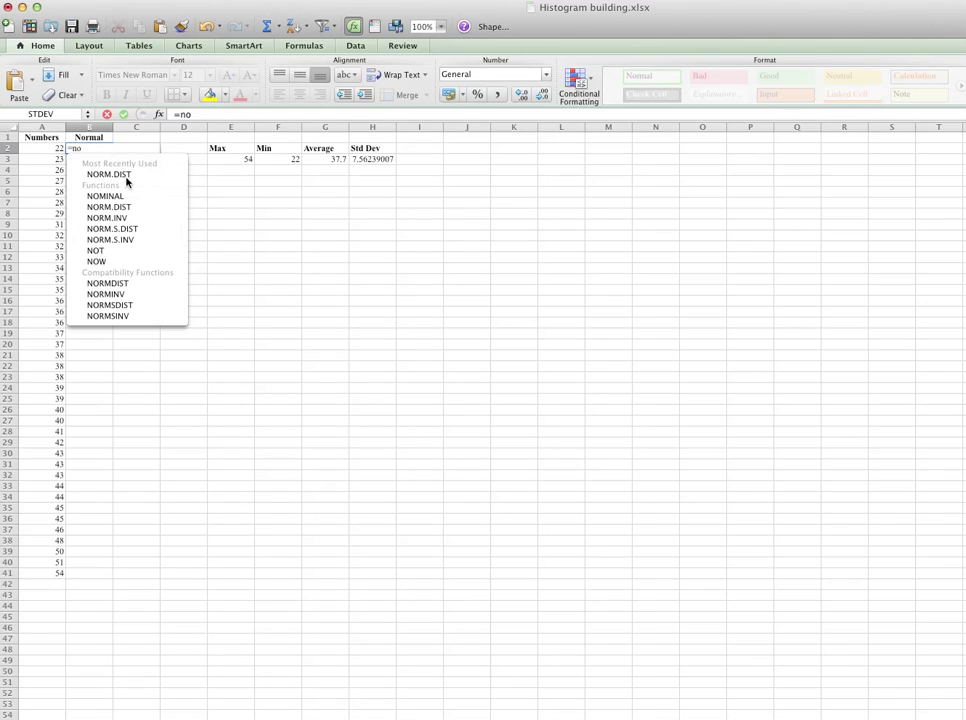
pyautogui.press('Down')
pyautogui.press('Tab')
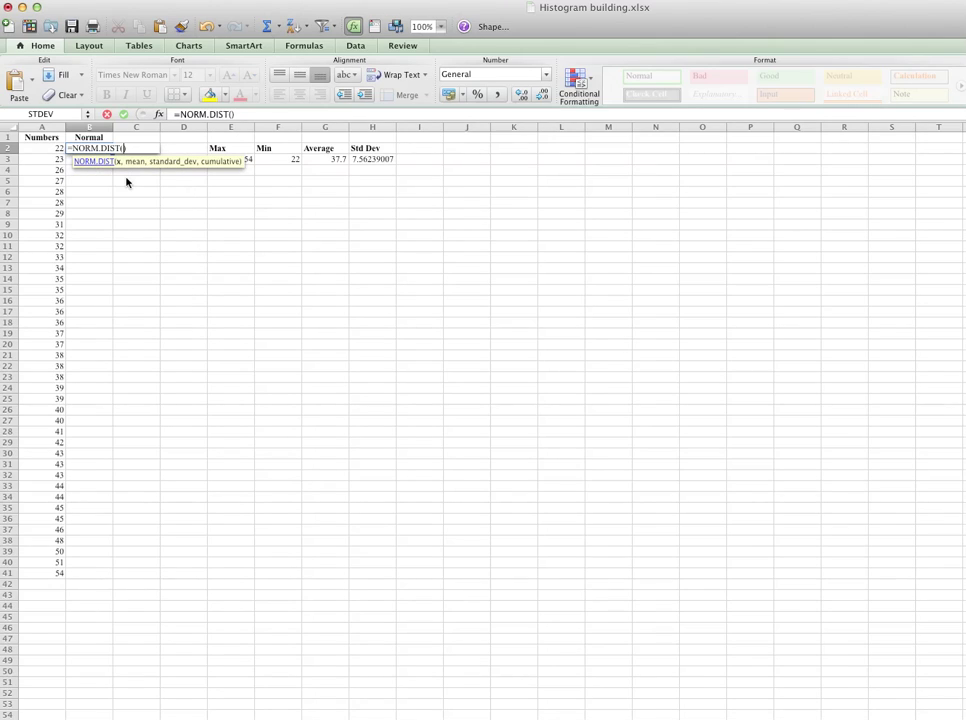
pyautogui.click(48, 150)
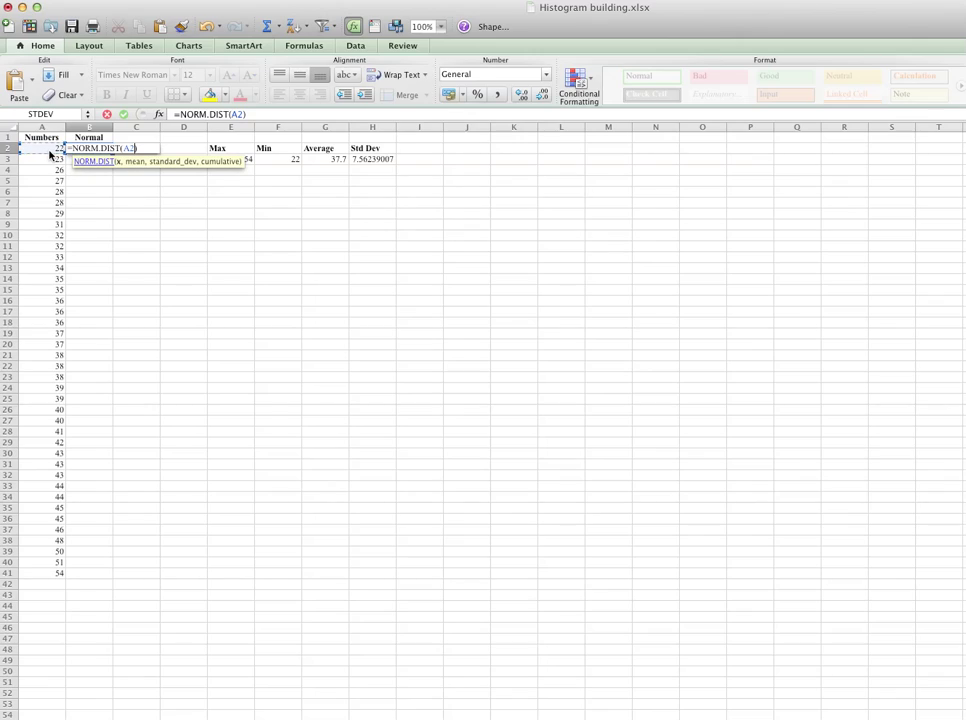
pyautogui.write(',')
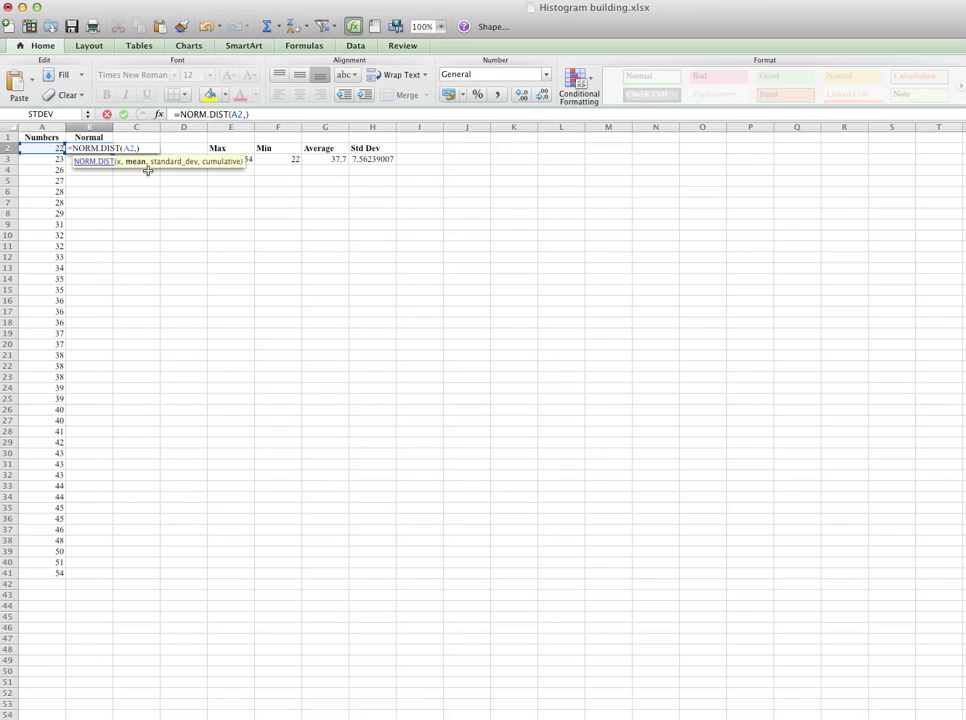
# Step: Add the row-locked mean G$3 and standard deviation H$3 as arguments
pyautogui.click(330, 160)
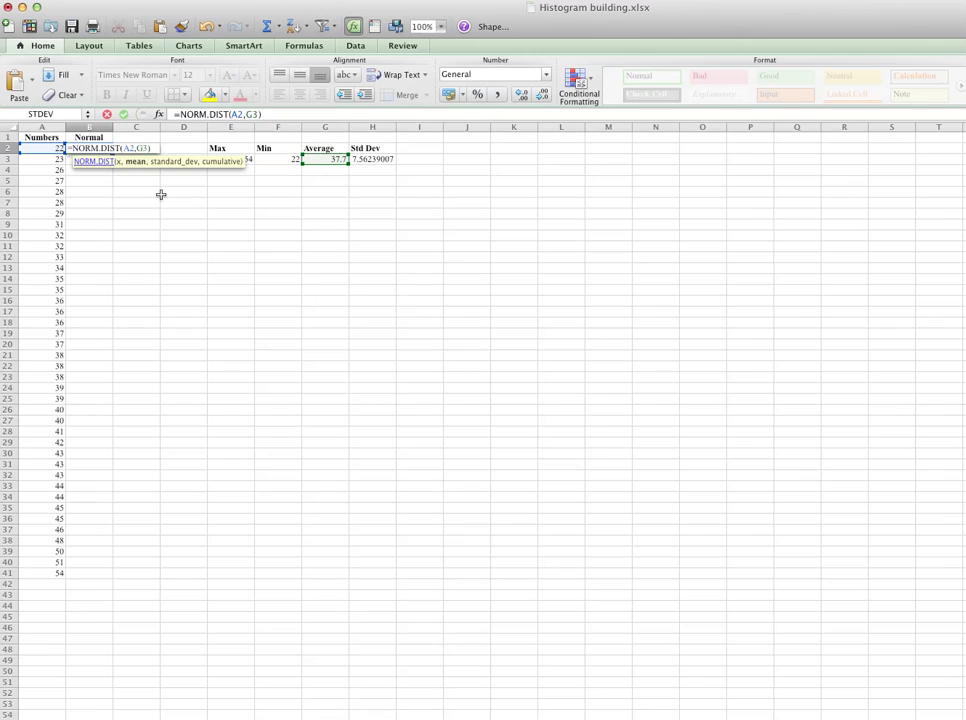
pyautogui.write('$3')
pyautogui.write(',')
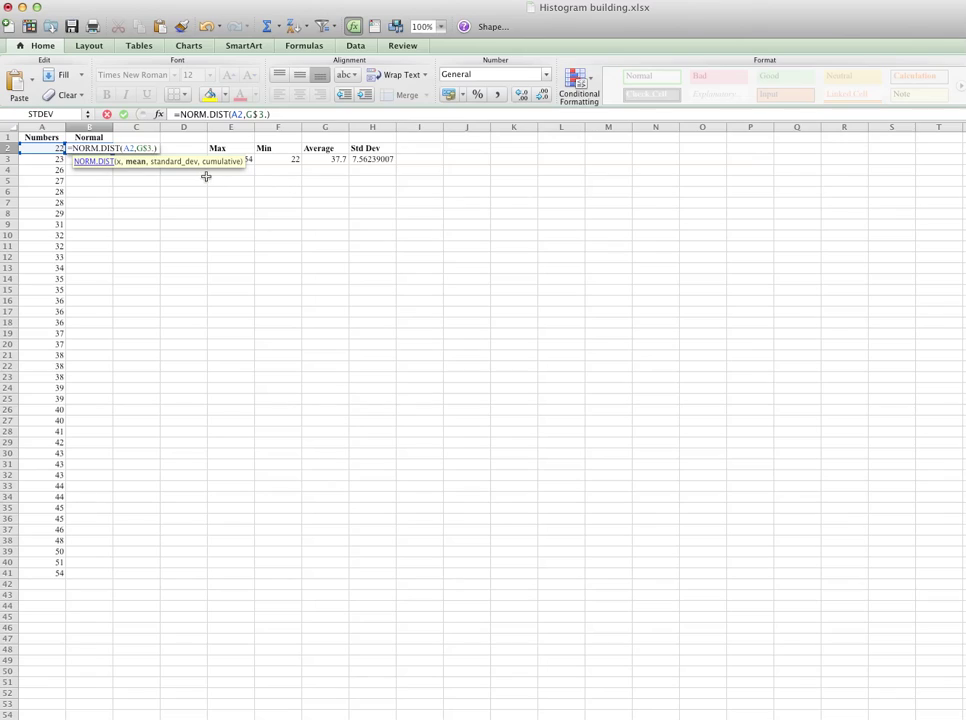
pyautogui.click(376, 167)
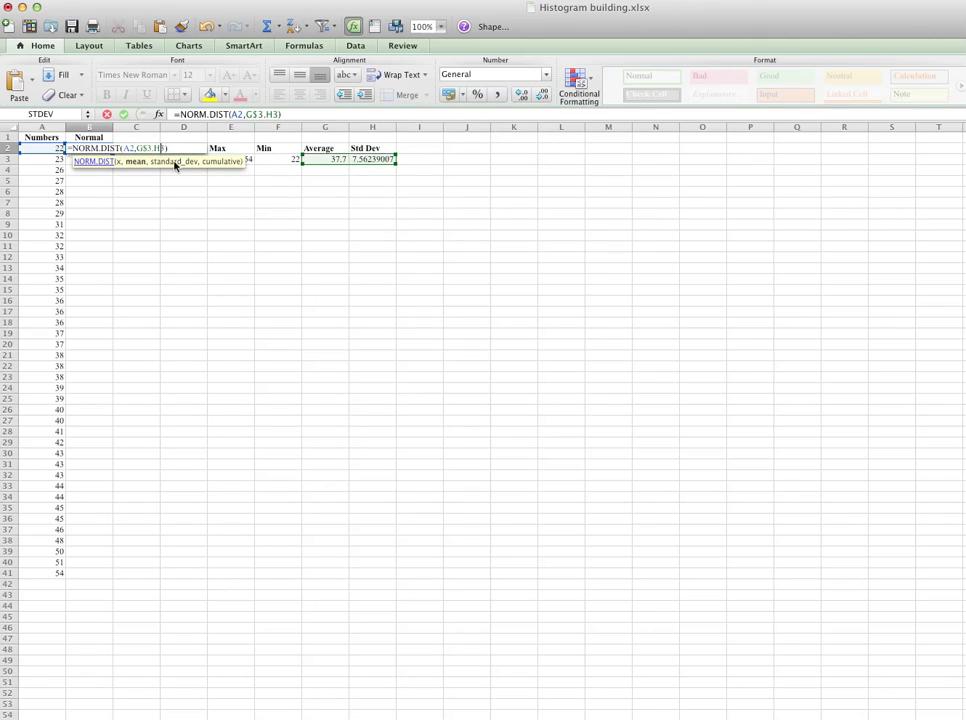
pyautogui.write('$')
# Step: Try entering the formula, append ,false, and dismiss the 'Not enough arguments' warnings
pyautogui.press('Return')
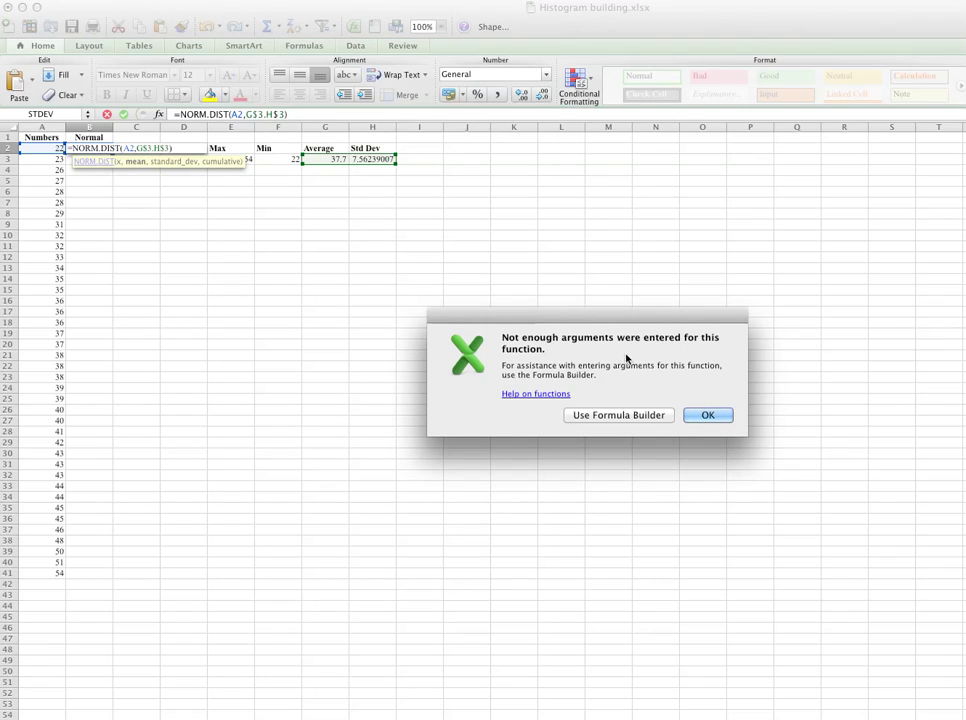
pyautogui.click(696, 414)
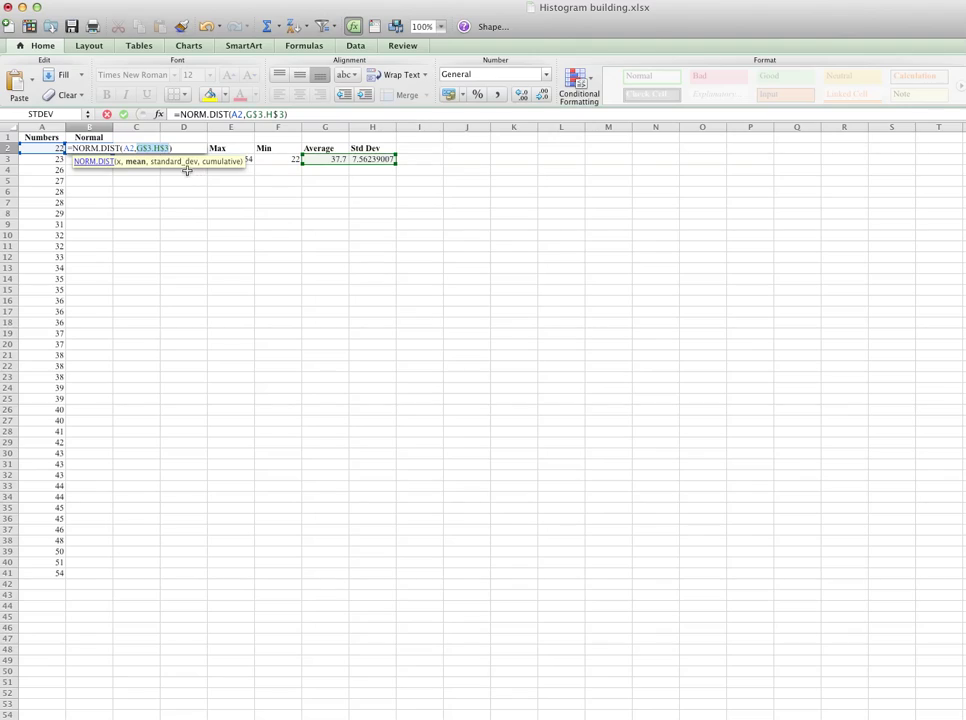
pyautogui.click(166, 149)
pyautogui.write(',')
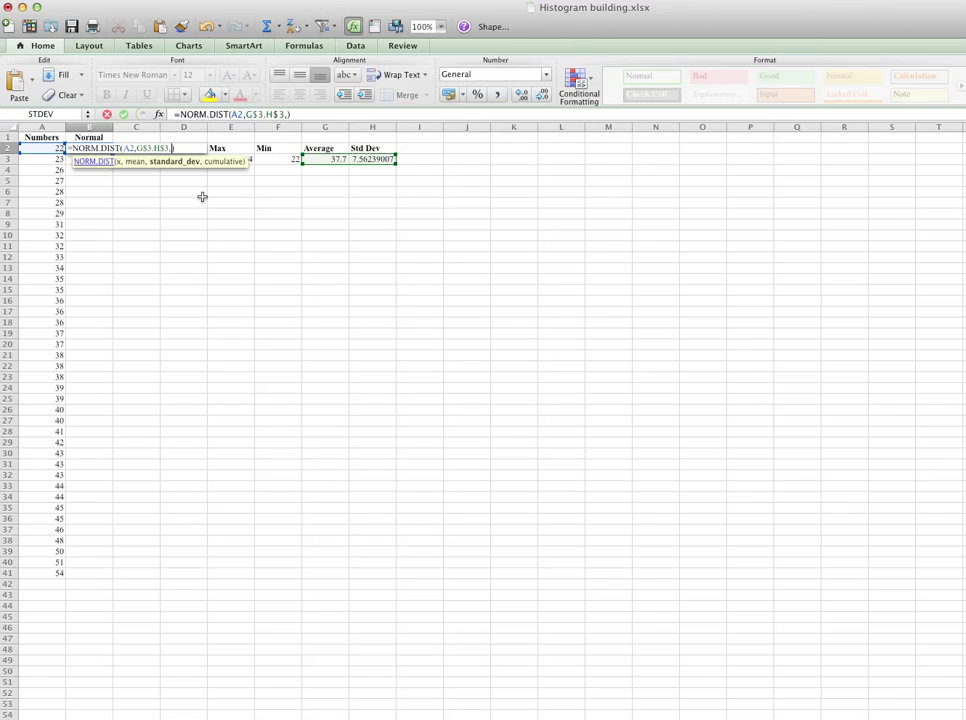
pyautogui.write('false')
pyautogui.press('Return')
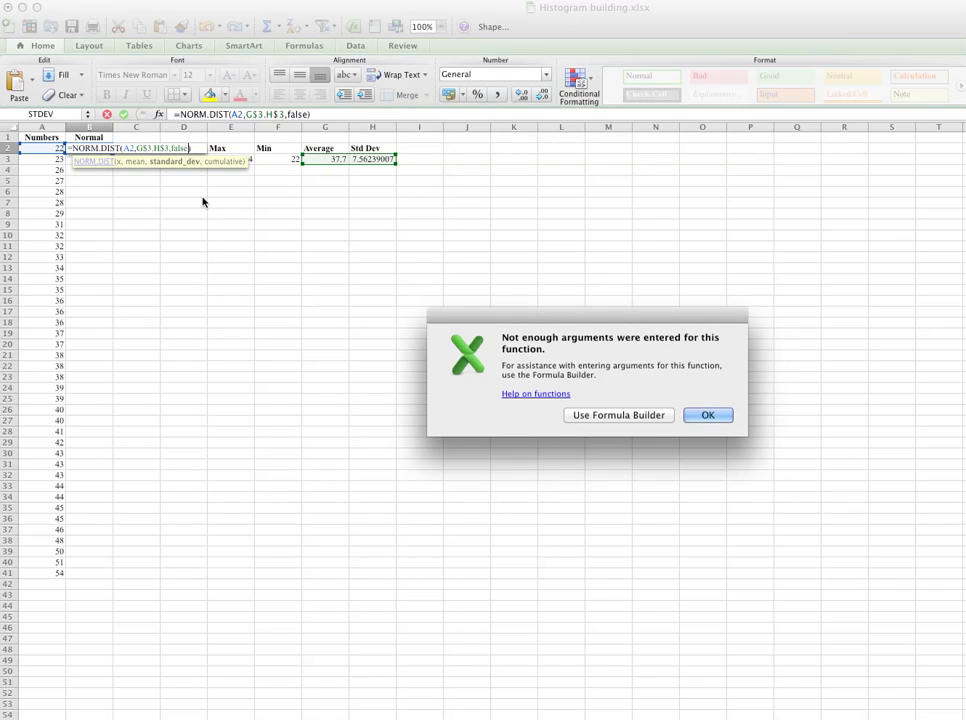
pyautogui.press('Return')
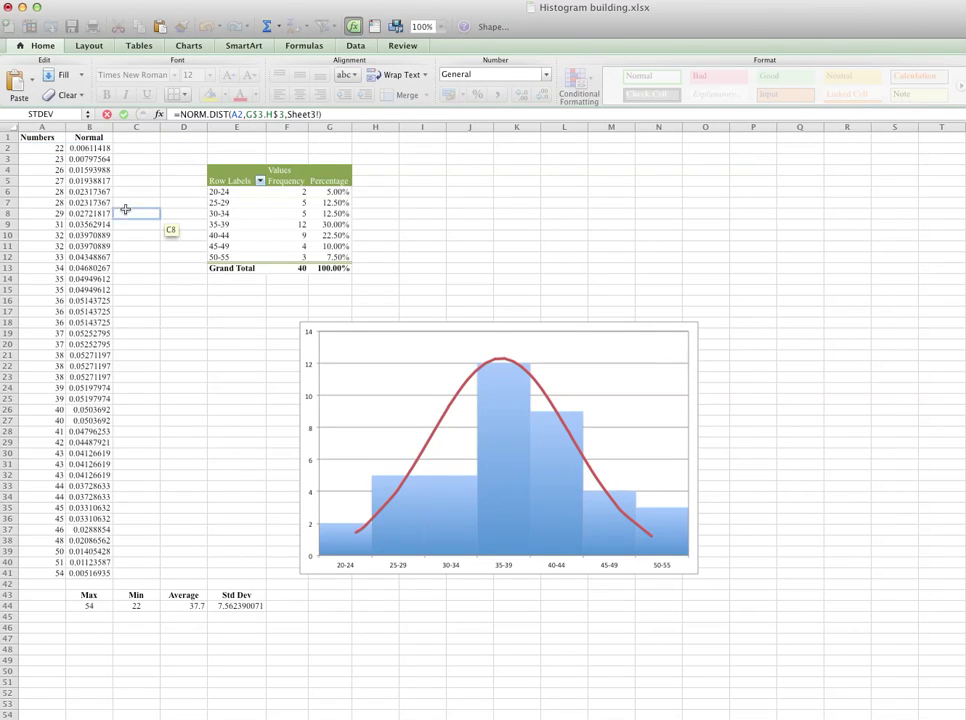
# Step: Discard the faulty formula and reselect the empty cell B2
pyautogui.click(100, 148)
pyautogui.write('+')
pyautogui.click(100, 169)
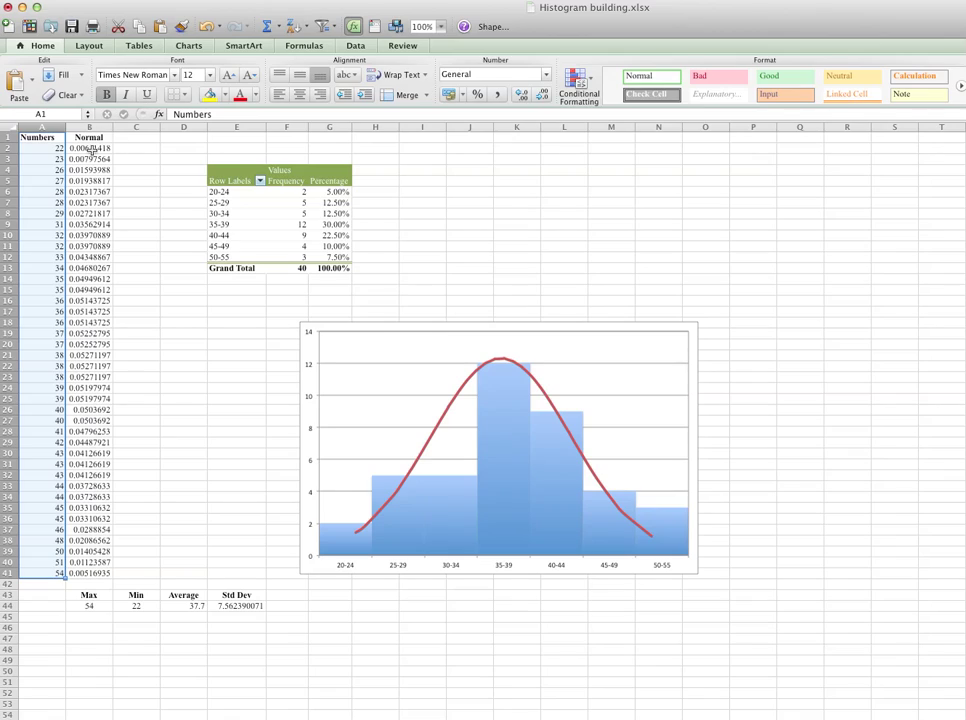
pyautogui.click(90, 150)
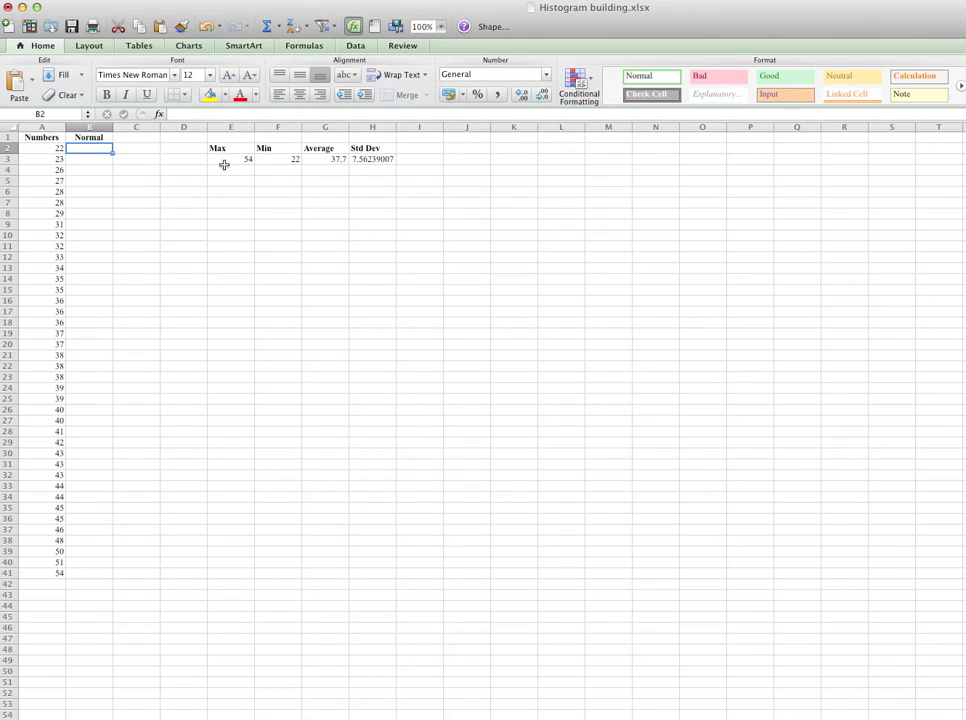
# Step: Enter =NORM.DIST(A2,G3,H3,false) in B2 and accept Excel's proposed correction
pyautogui.write('=')
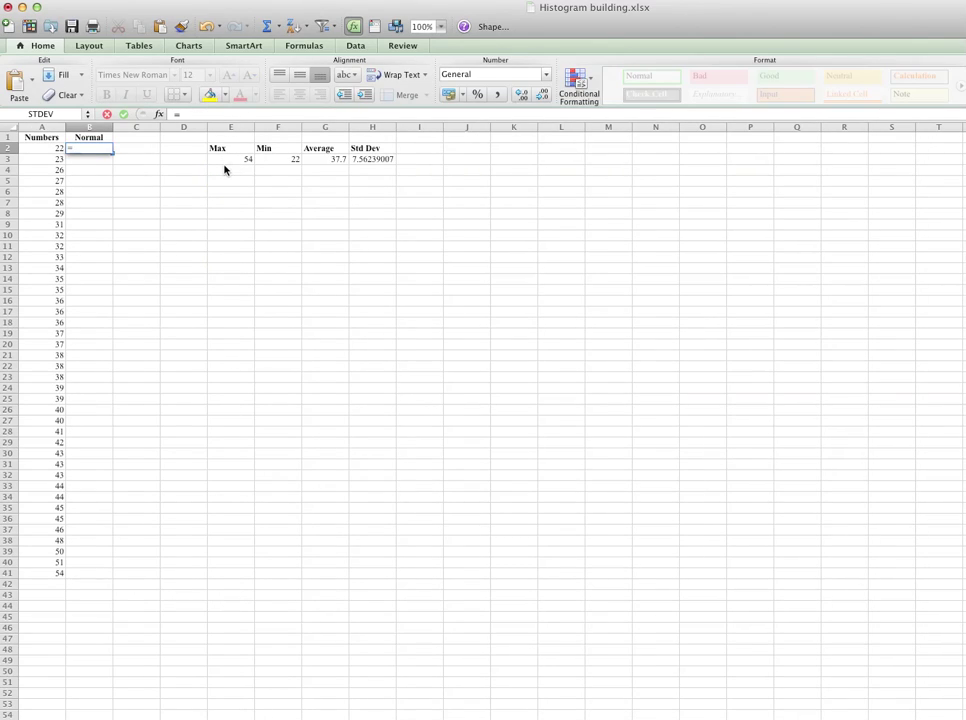
pyautogui.write('norm.DIST')
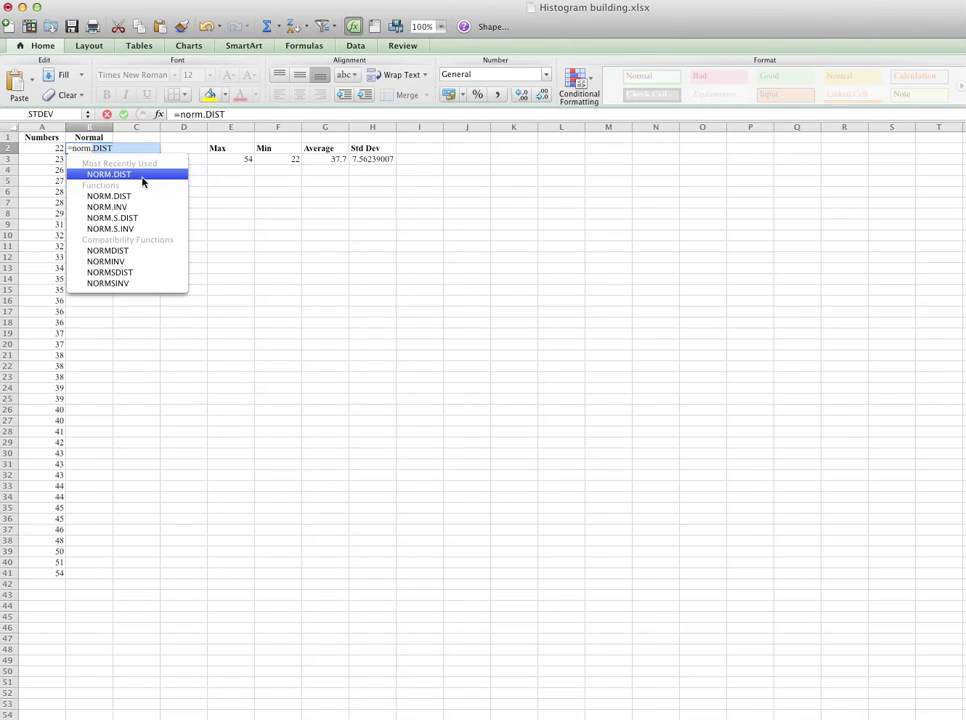
pyautogui.doubleClick(110, 175)
pyautogui.click(49, 150)
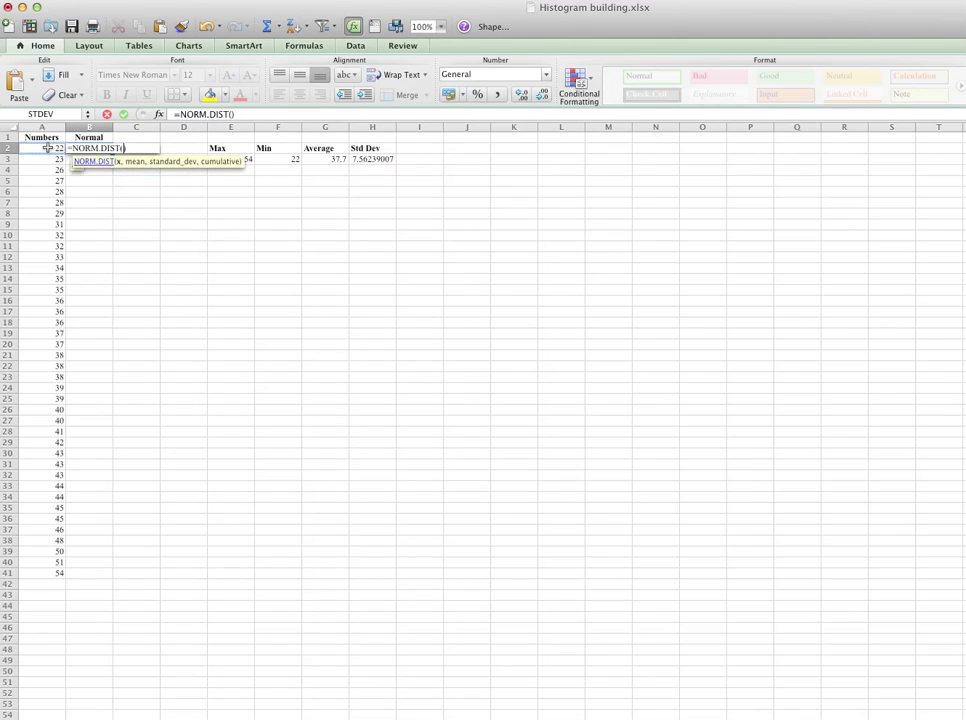
pyautogui.write(',')
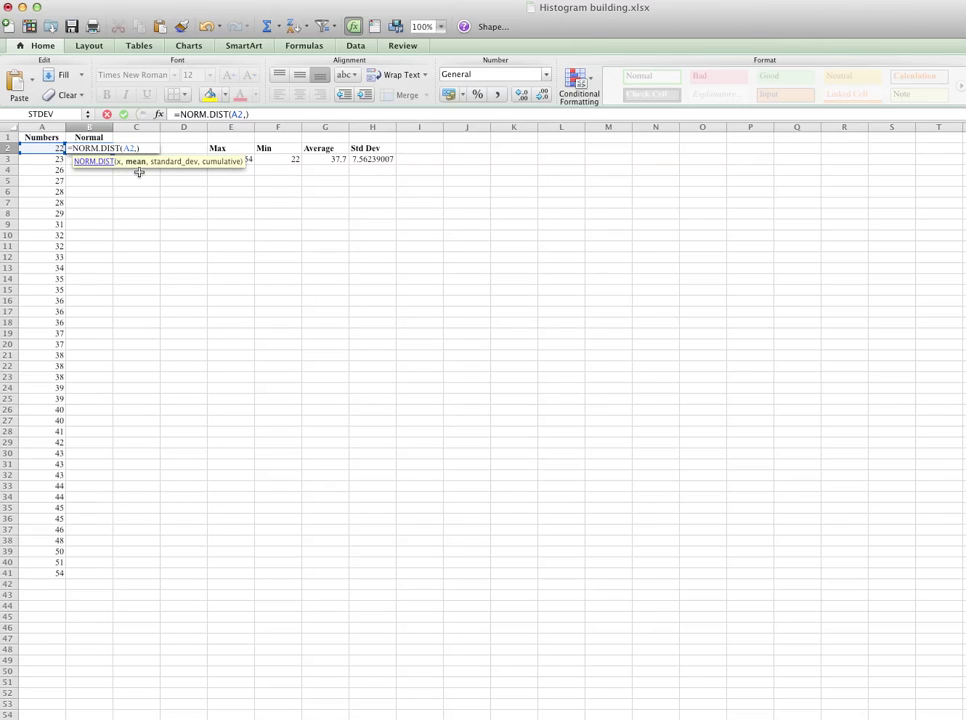
pyautogui.click(332, 160)
pyautogui.write(',')
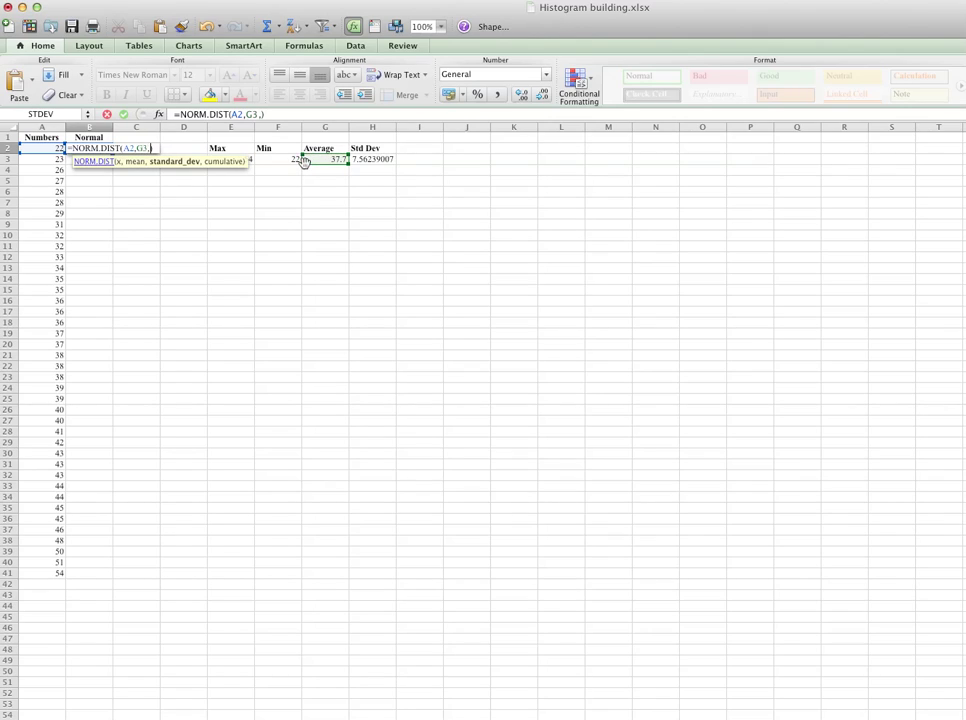
pyautogui.click(369, 160)
pyautogui.write(',false')
pyautogui.press('Return')
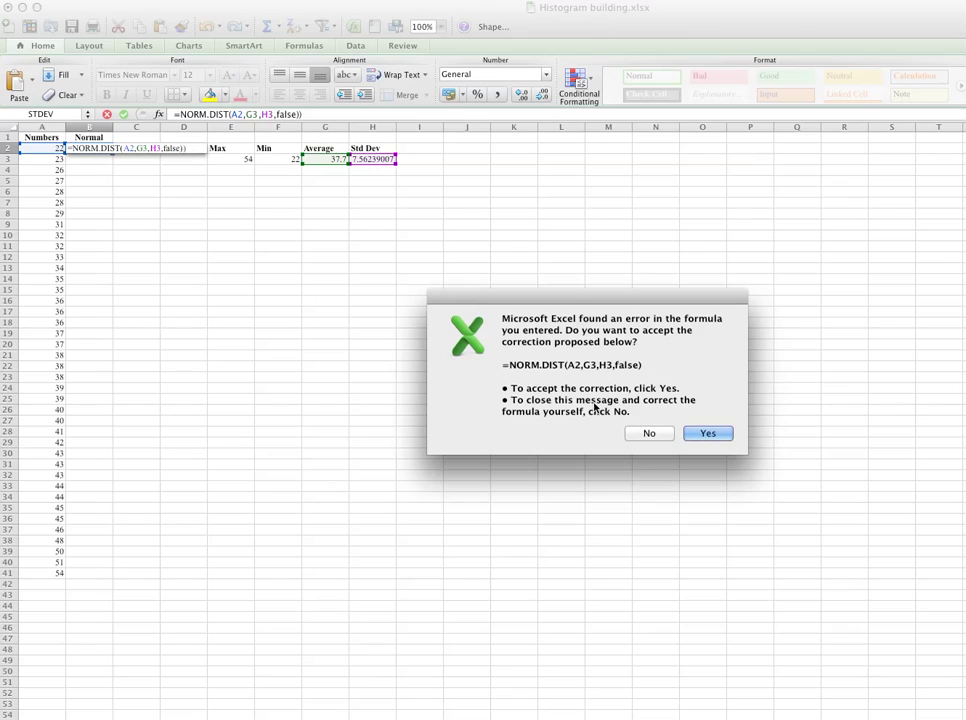
pyautogui.click(709, 433)
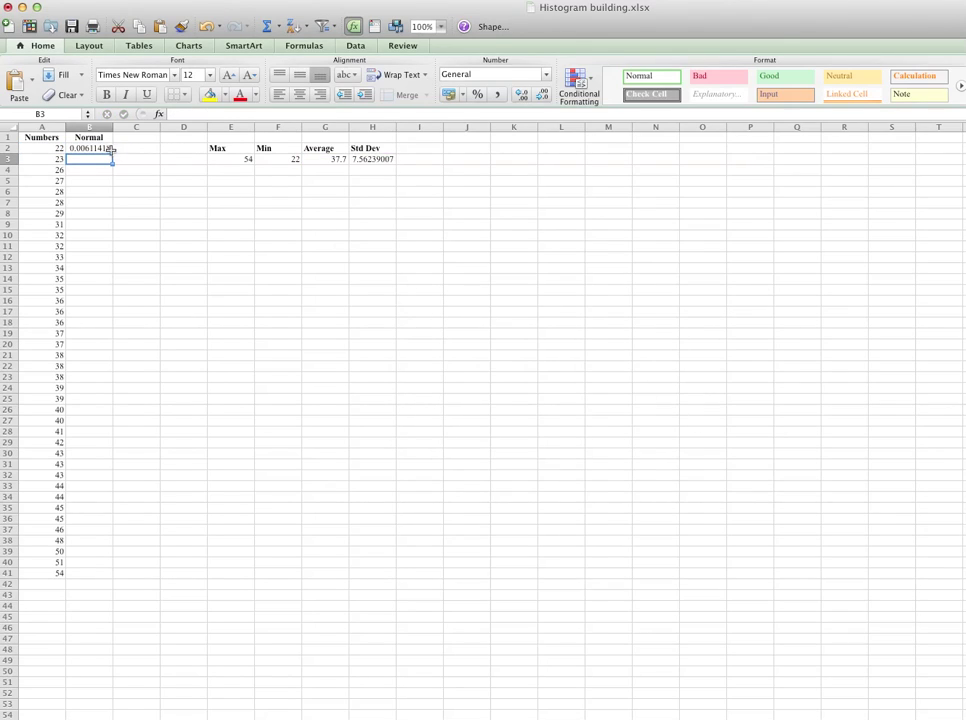
# Step: Lock the formula's rows as G$3 and H$3, giving 0.00611418
pyautogui.click(107, 148)
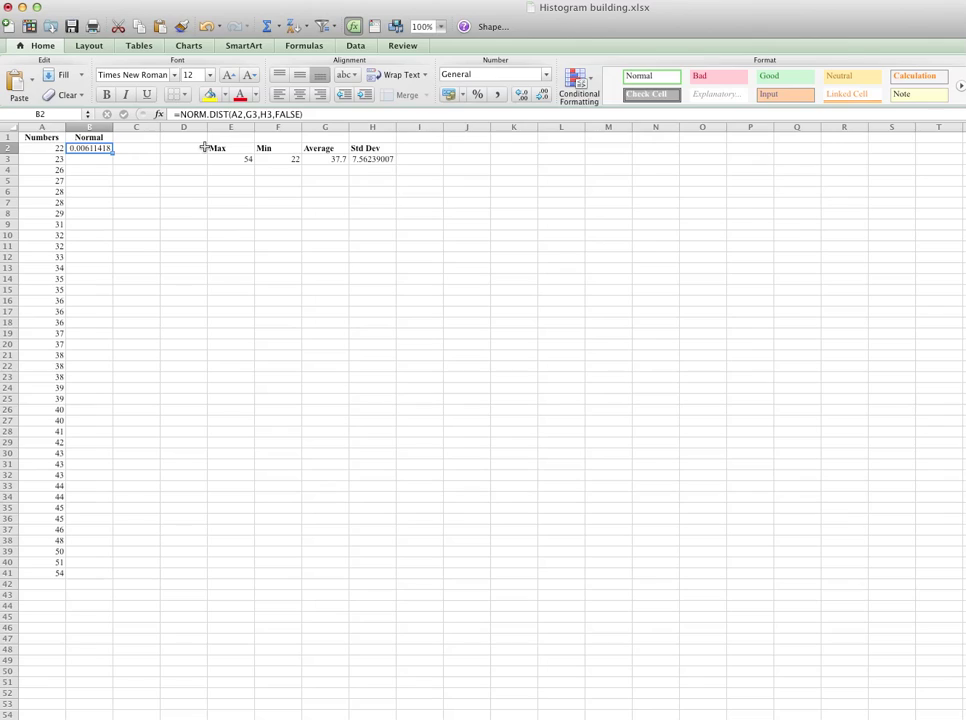
pyautogui.click(252, 114)
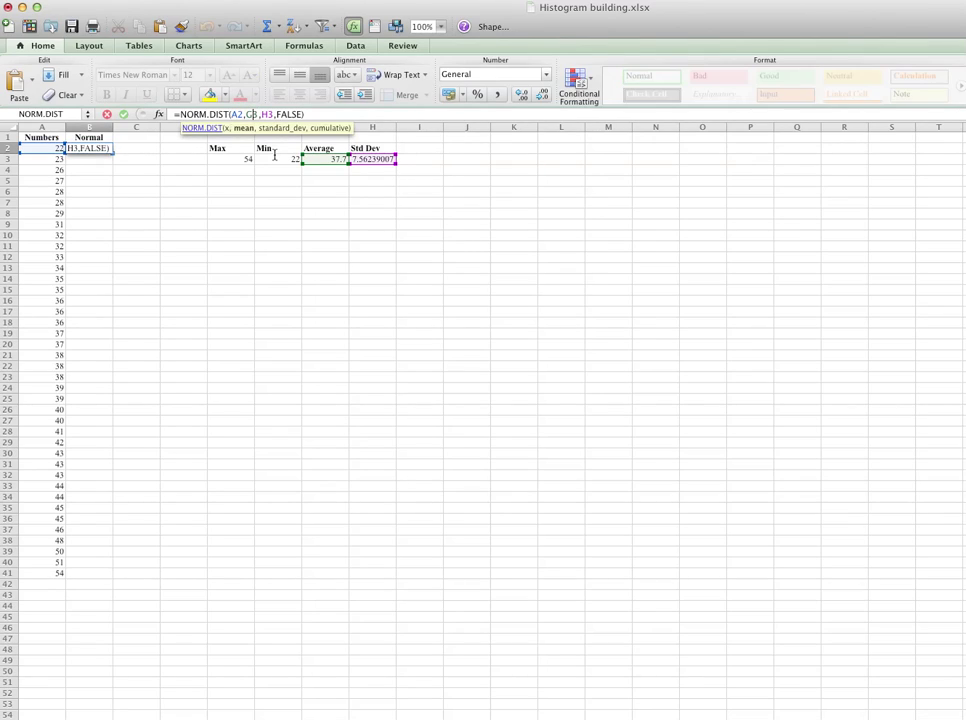
pyautogui.write('$')
pyautogui.click(262, 114)
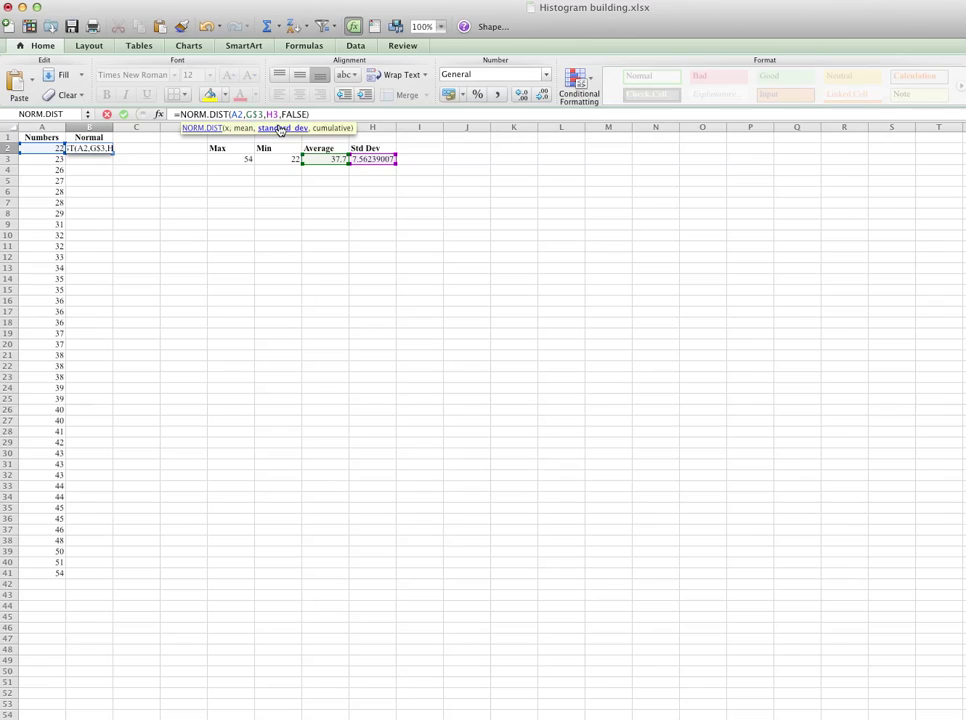
pyautogui.write('$')
pyautogui.press('Return')
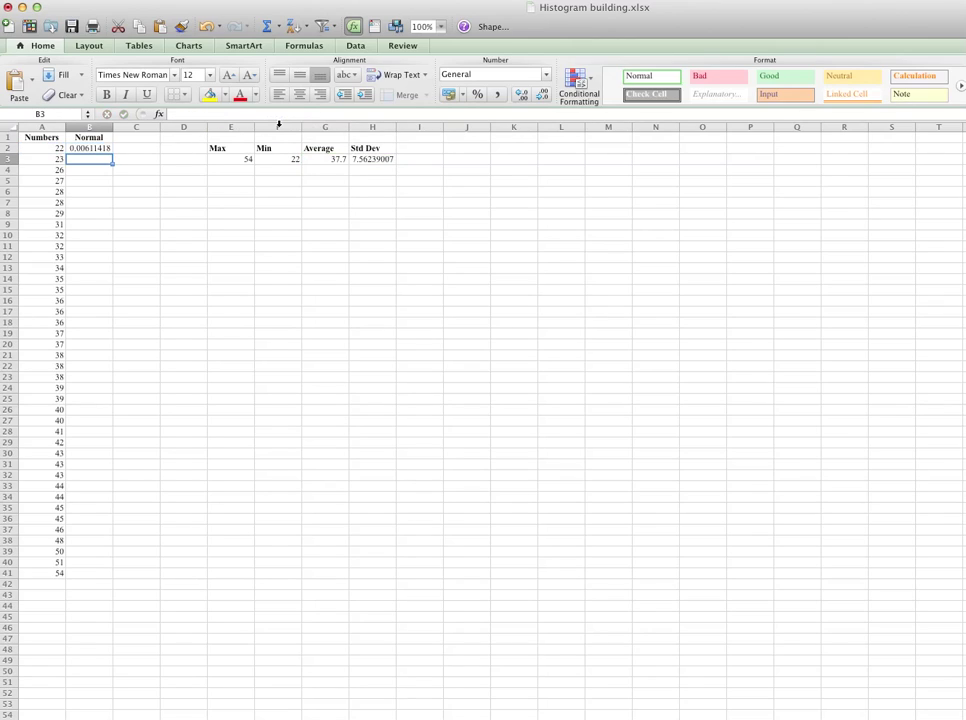
pyautogui.press('Up')
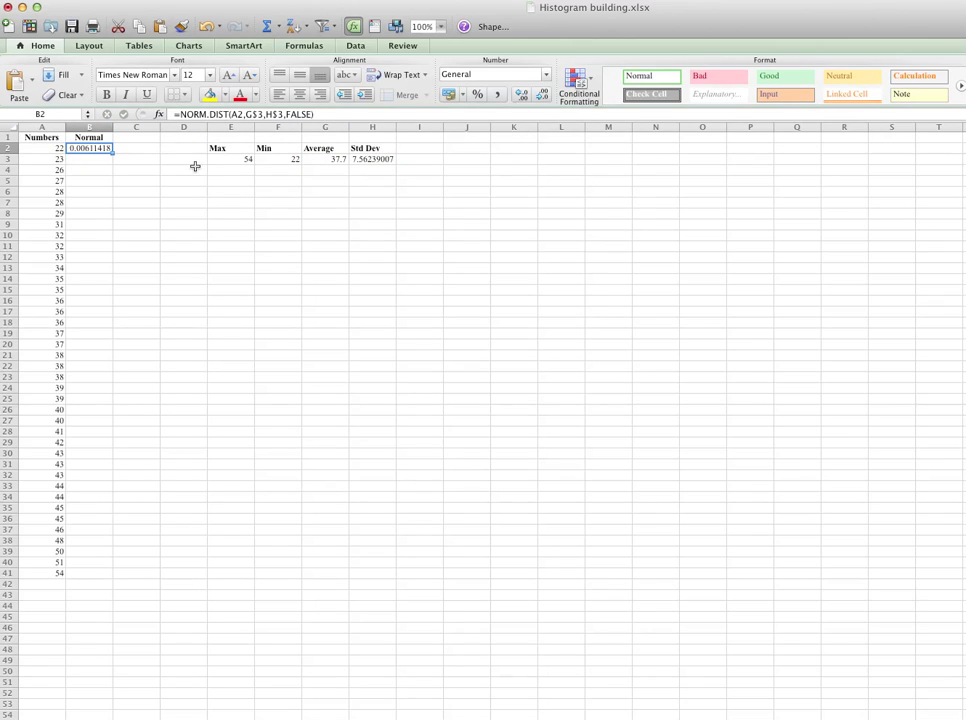
# Step: Fill B2's NORM.DIST formula down to B41, ending at 0.00516935
pyautogui.moveTo(113, 152); pyautogui.dragTo(117, 573)
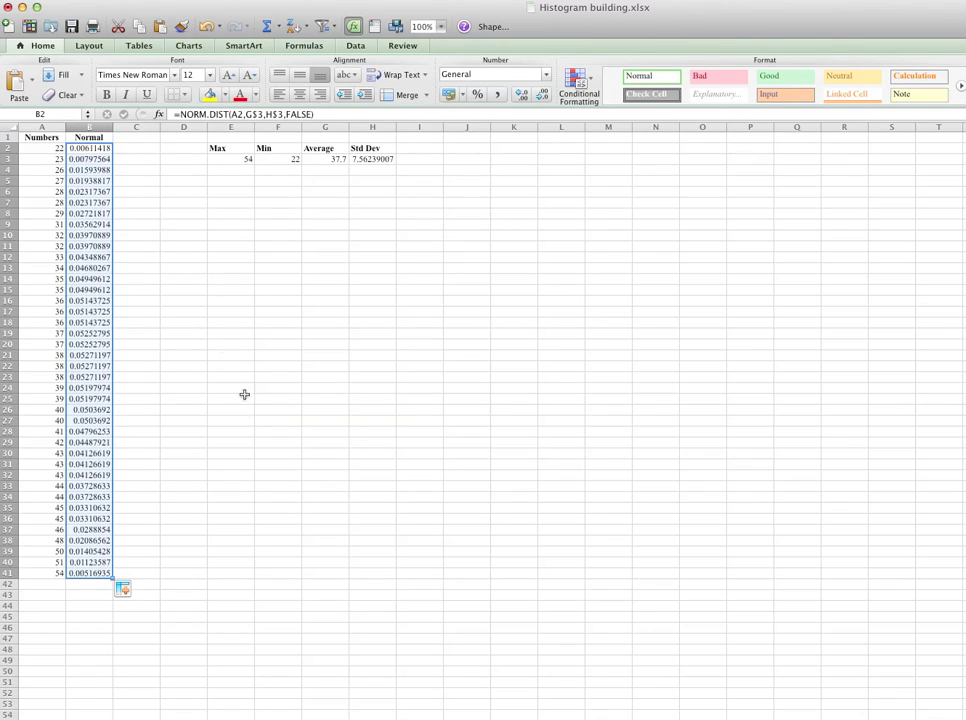
pyautogui.click(134, 168)
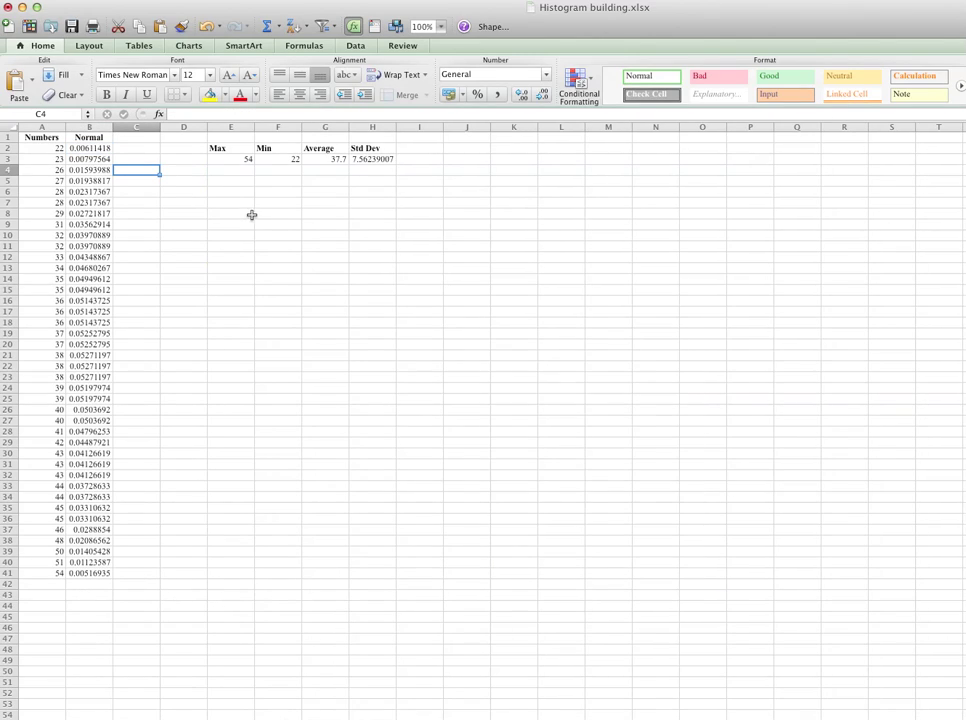
pyautogui.click(226, 195)
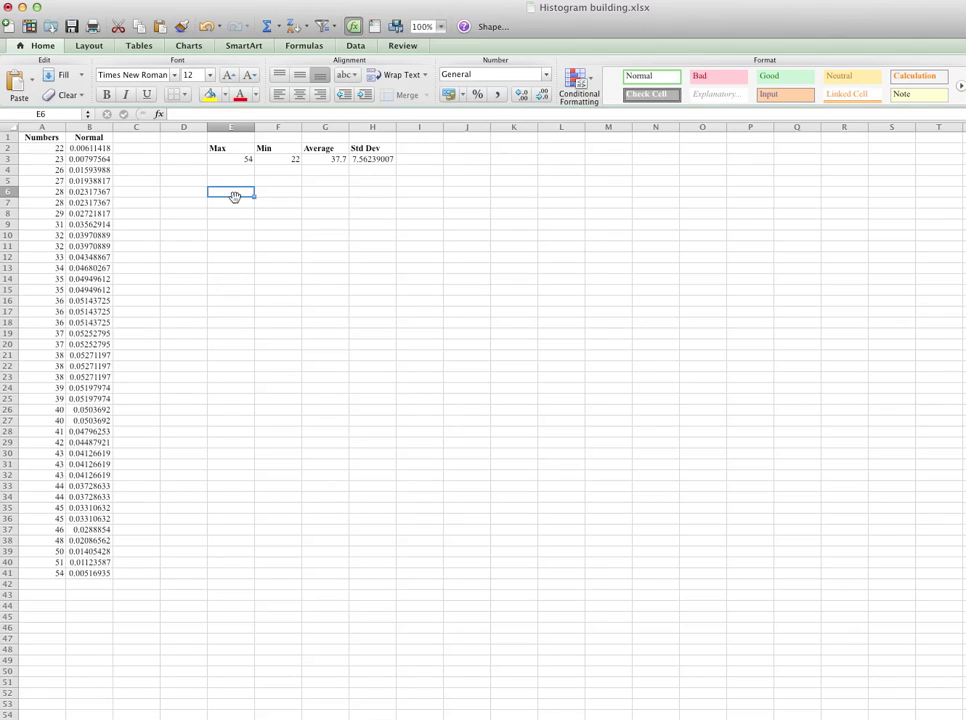
# Step: Create an empty PivotTable from the Numbers range A1:A41 at Sheet4!$D$6 on the existing worksheet
pyautogui.click(196, 194)
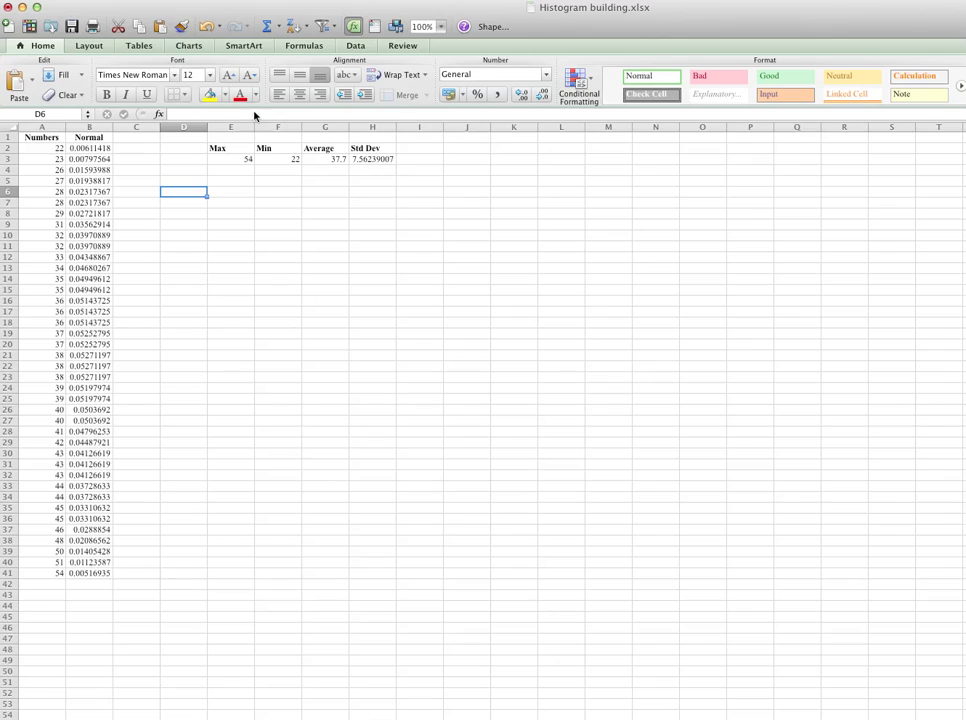
pyautogui.click(357, 46)
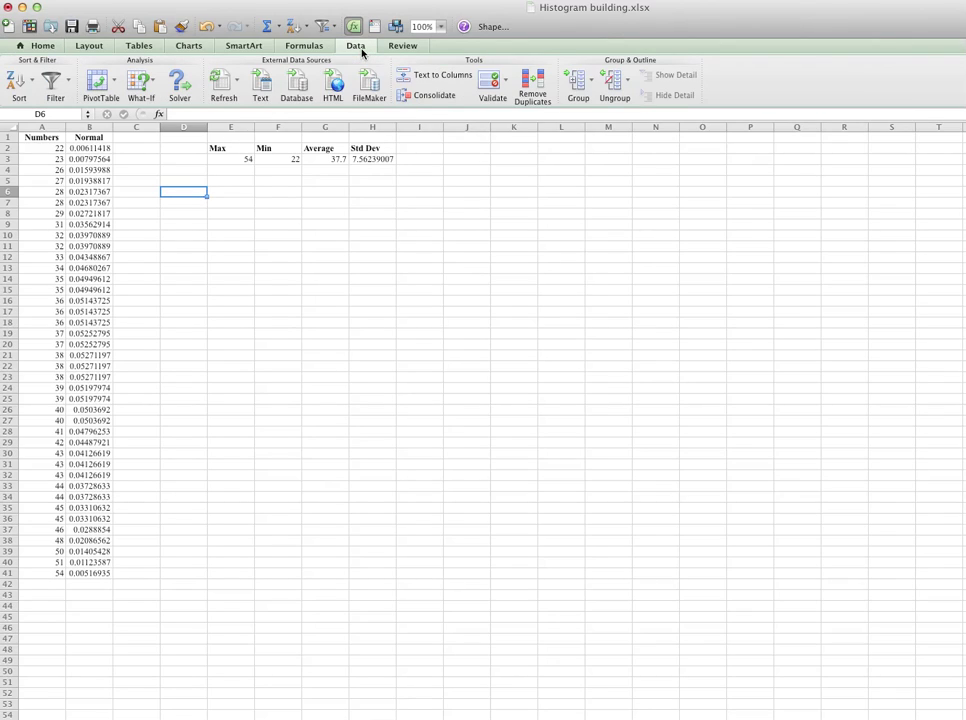
pyautogui.click(112, 82)
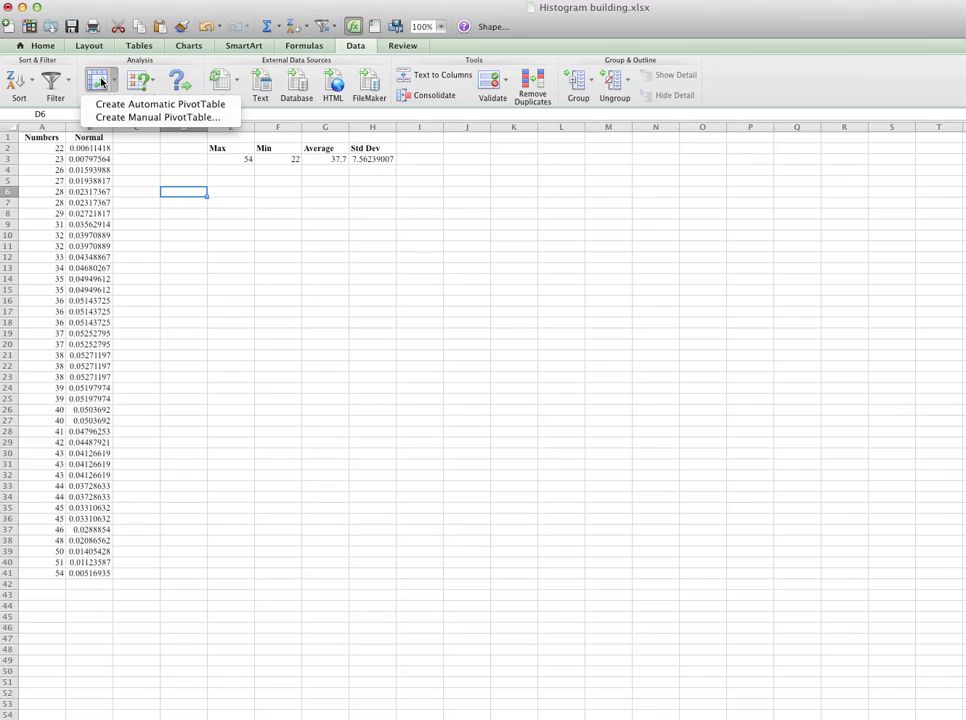
pyautogui.click(106, 117)
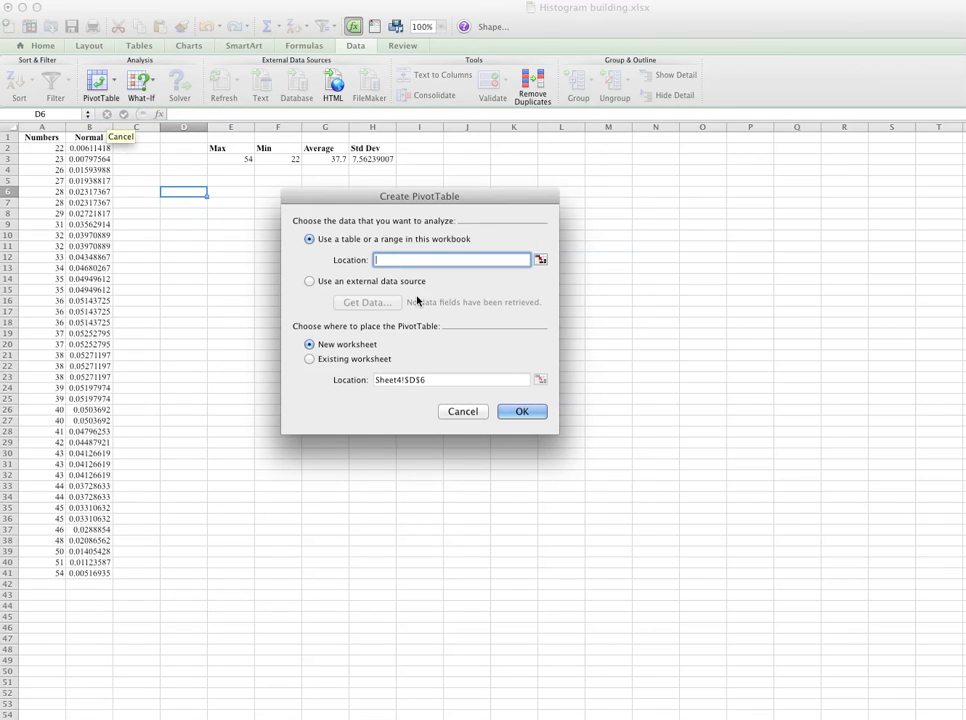
pyautogui.click(540, 259)
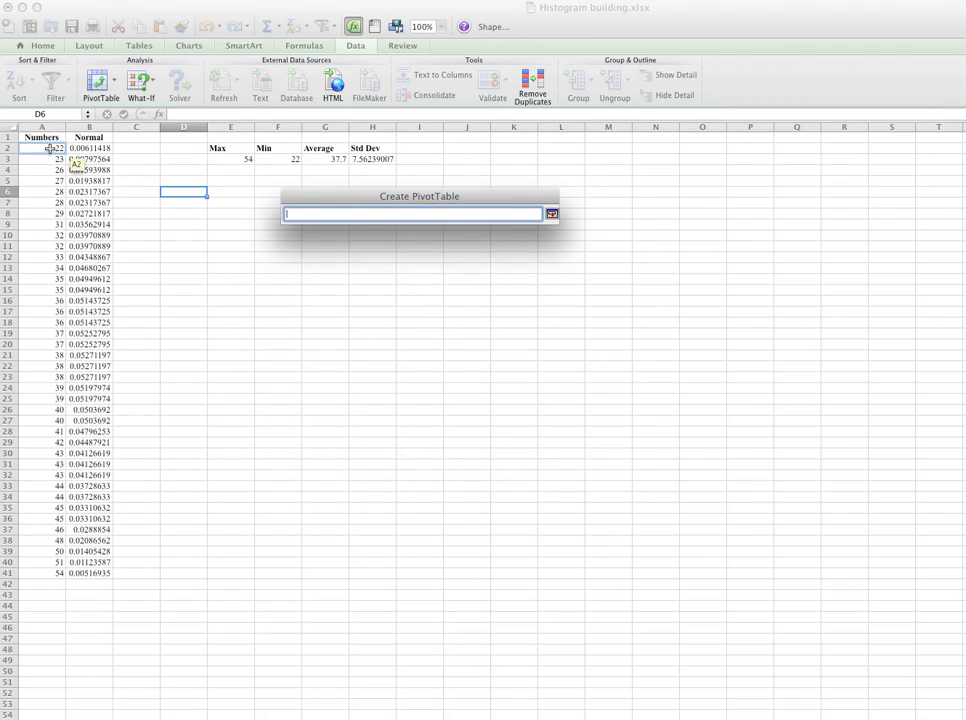
pyautogui.moveTo(45, 137); pyautogui.dragTo(43, 575)
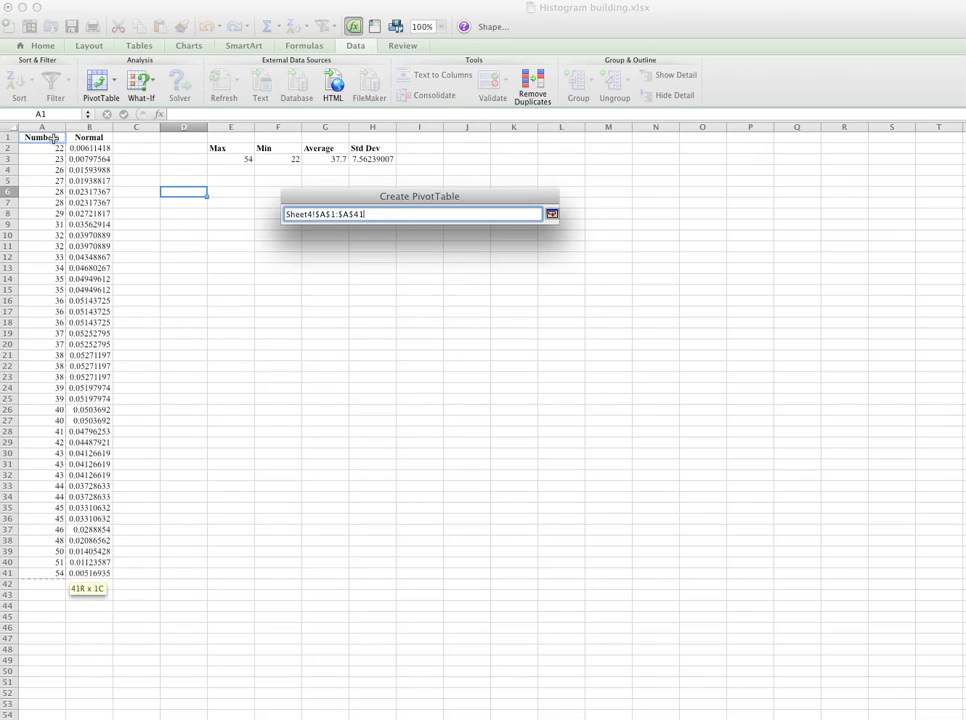
pyautogui.press('Return')
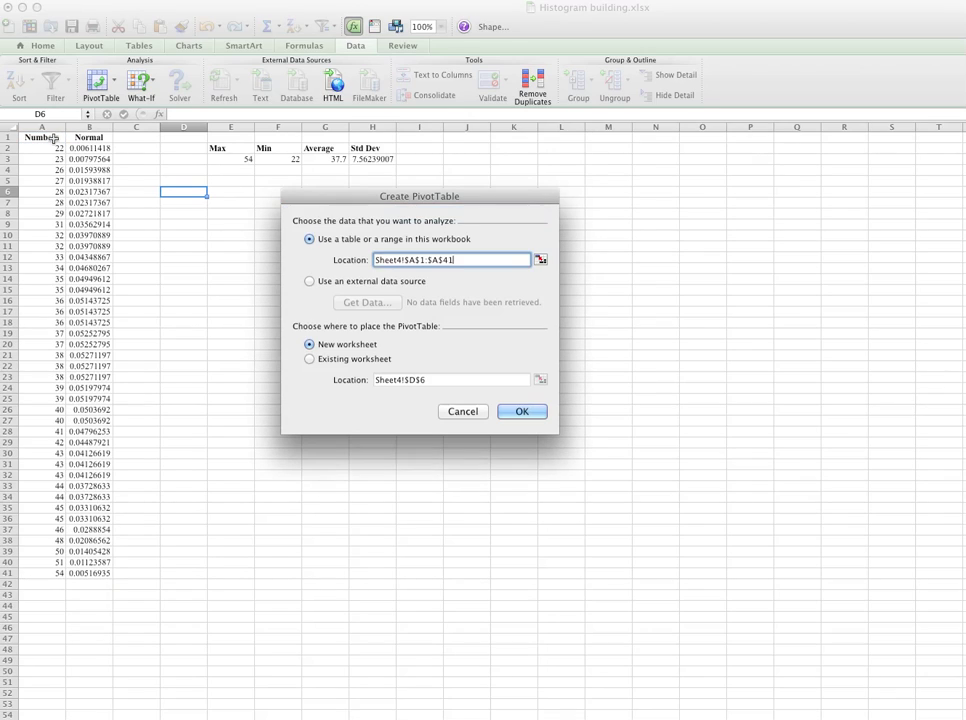
pyautogui.click(325, 361)
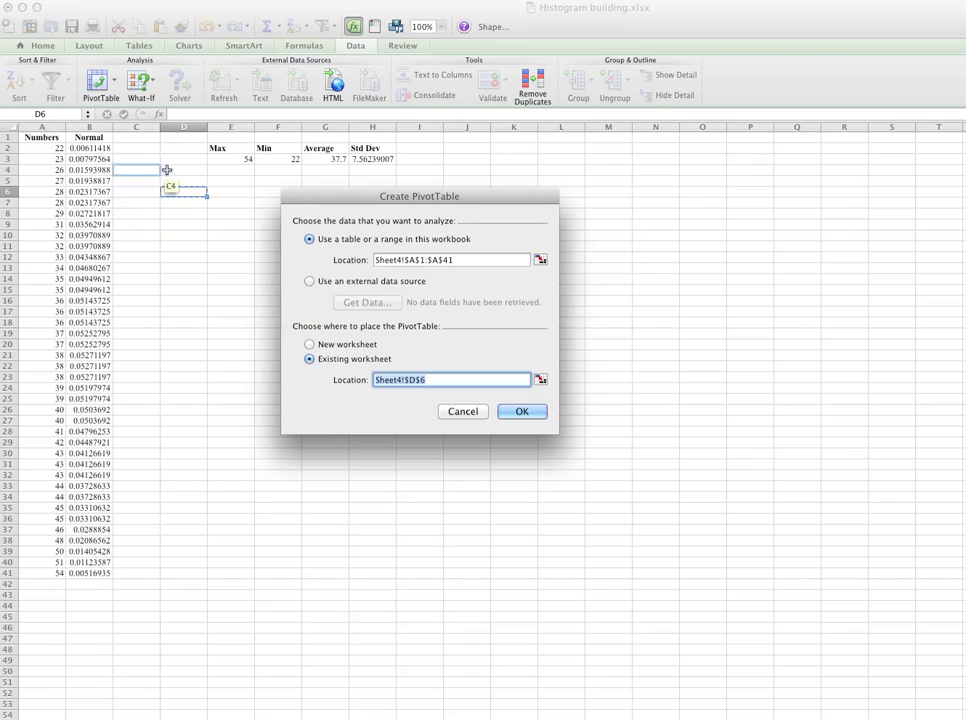
pyautogui.click(524, 411)
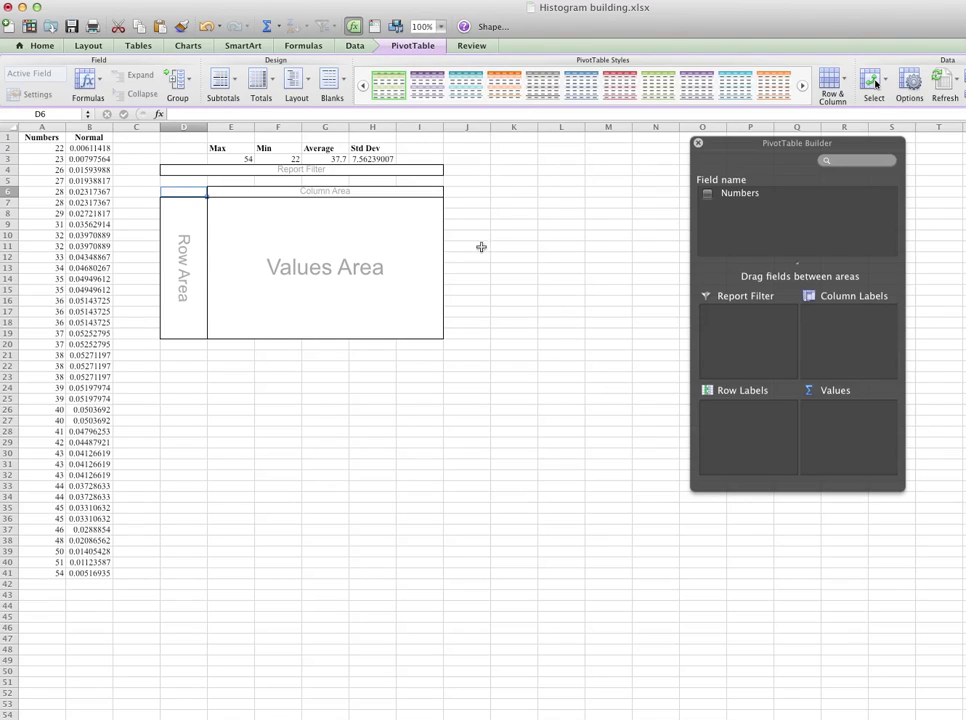
# Step: Put Numbers in Row Labels to list values 22 to 54, then select the 23 row label
pyautogui.click(741, 197)
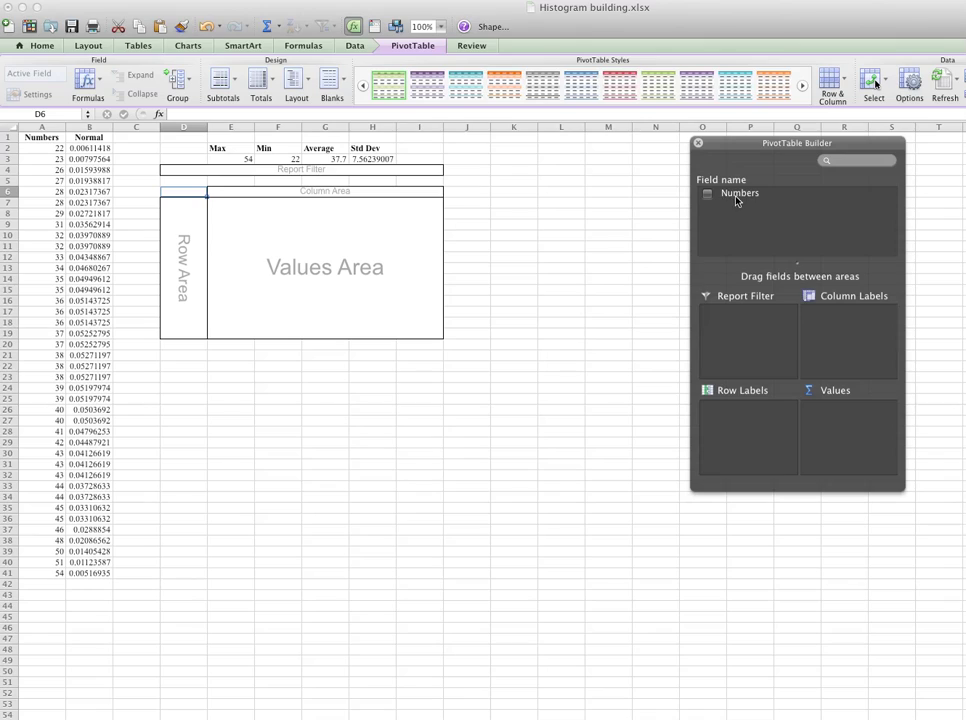
pyautogui.click(734, 197)
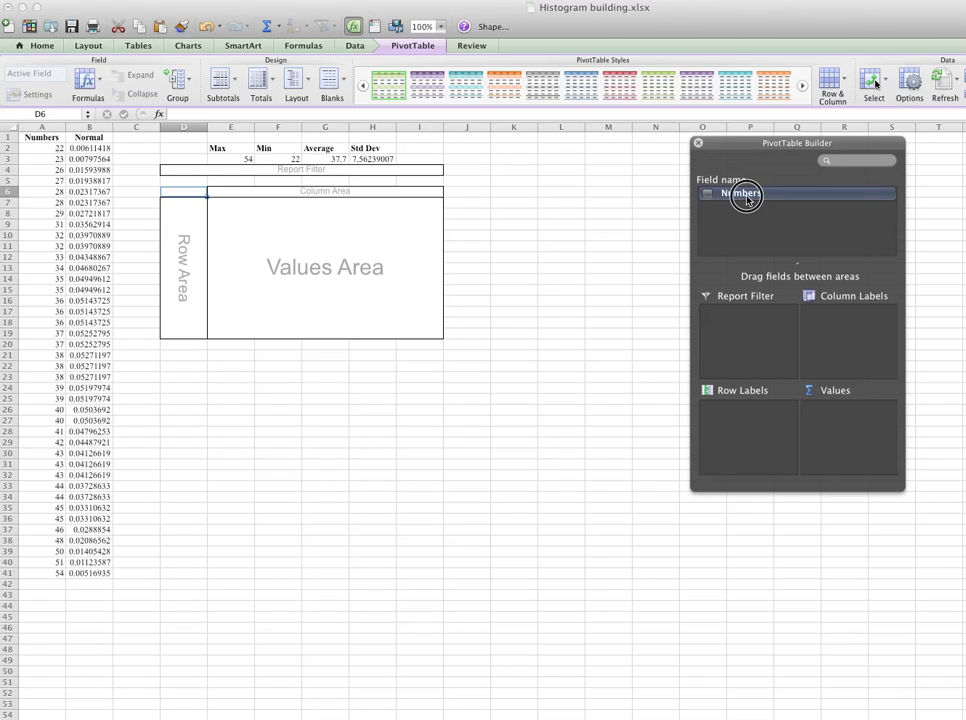
pyautogui.moveTo(746, 197); pyautogui.dragTo(748, 431)
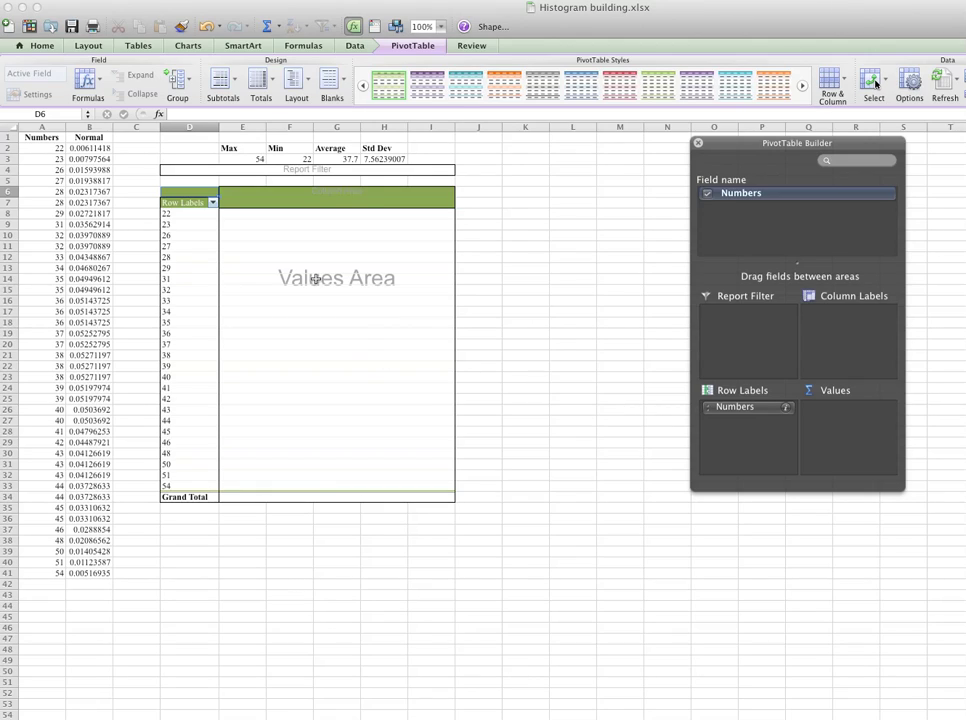
pyautogui.click(202, 227)
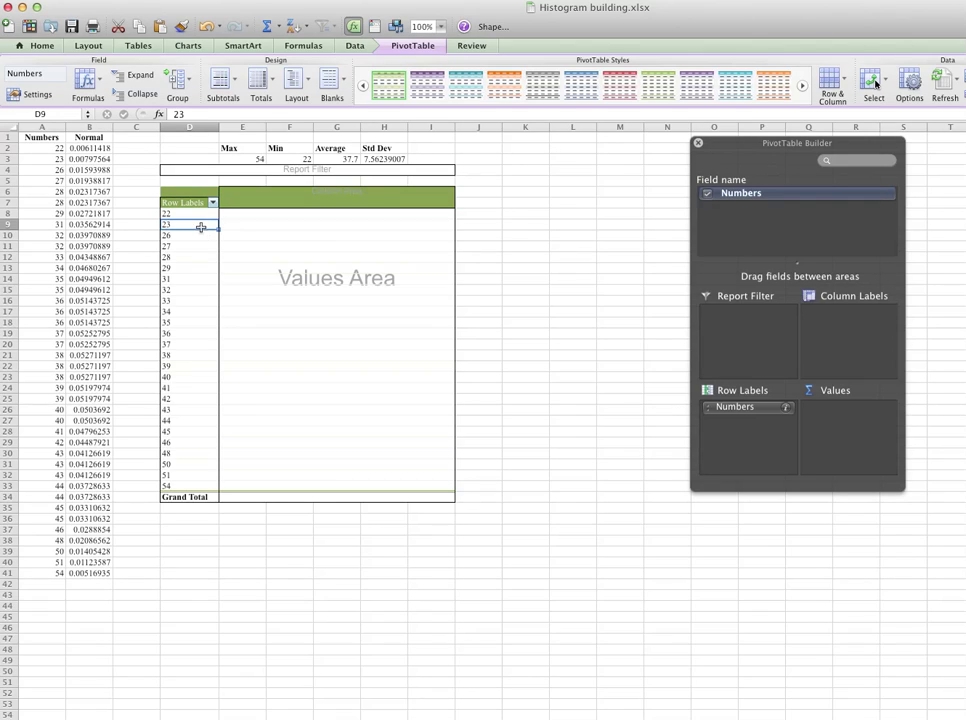
pyautogui.click(191, 245)
pyautogui.click(190, 229)
pyautogui.rightClick(183, 231)
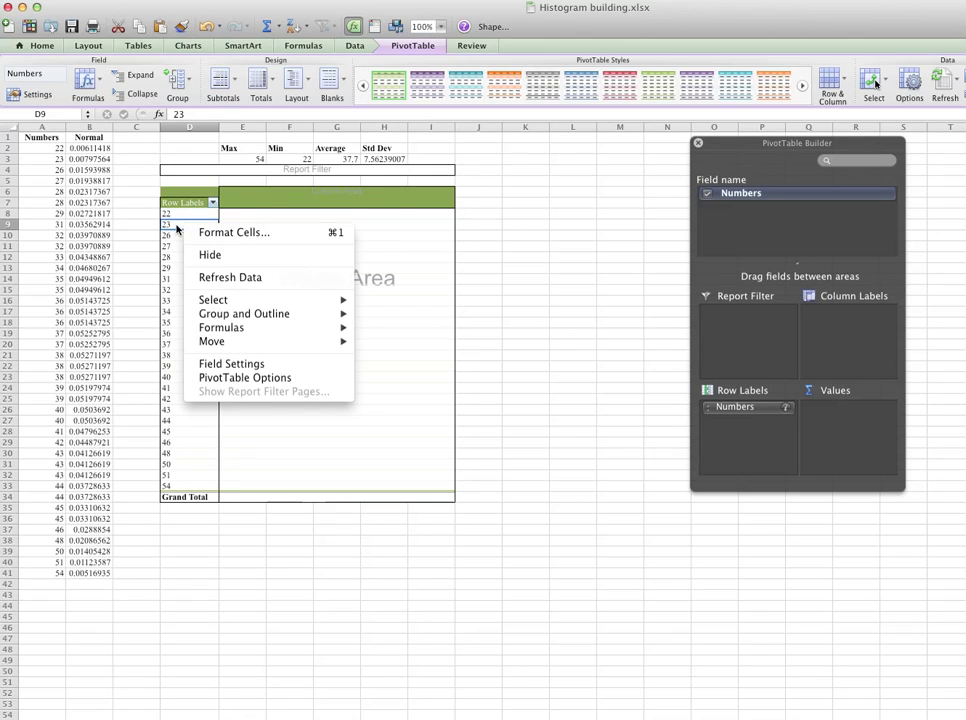
pyautogui.click(180, 225)
pyautogui.click(212, 200)
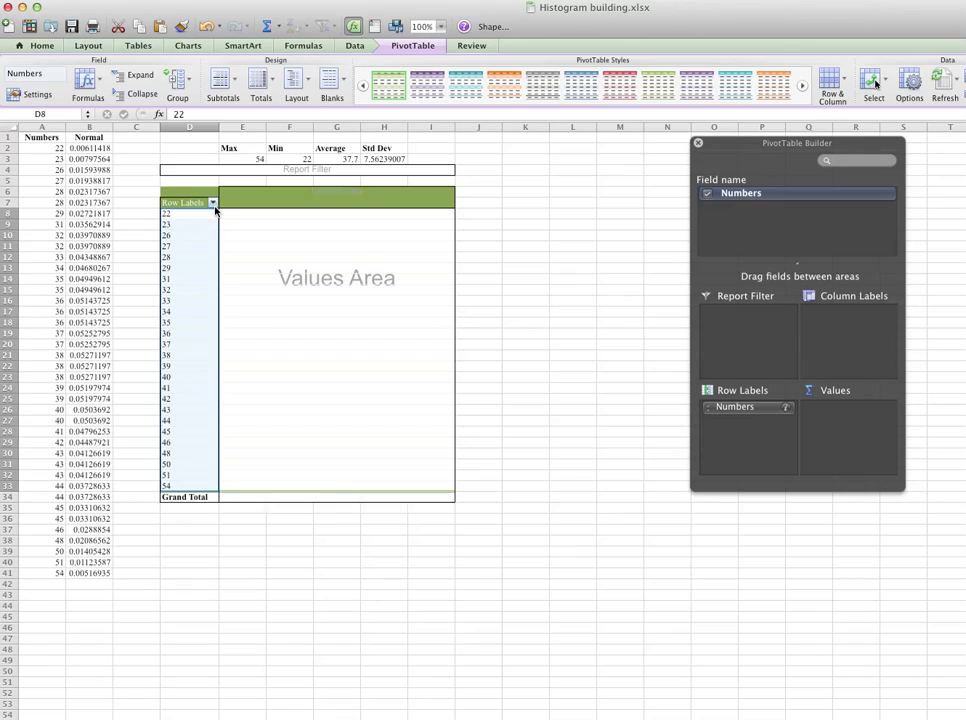
pyautogui.click(213, 204)
pyautogui.click(196, 237)
pyautogui.click(197, 234)
pyautogui.click(211, 204)
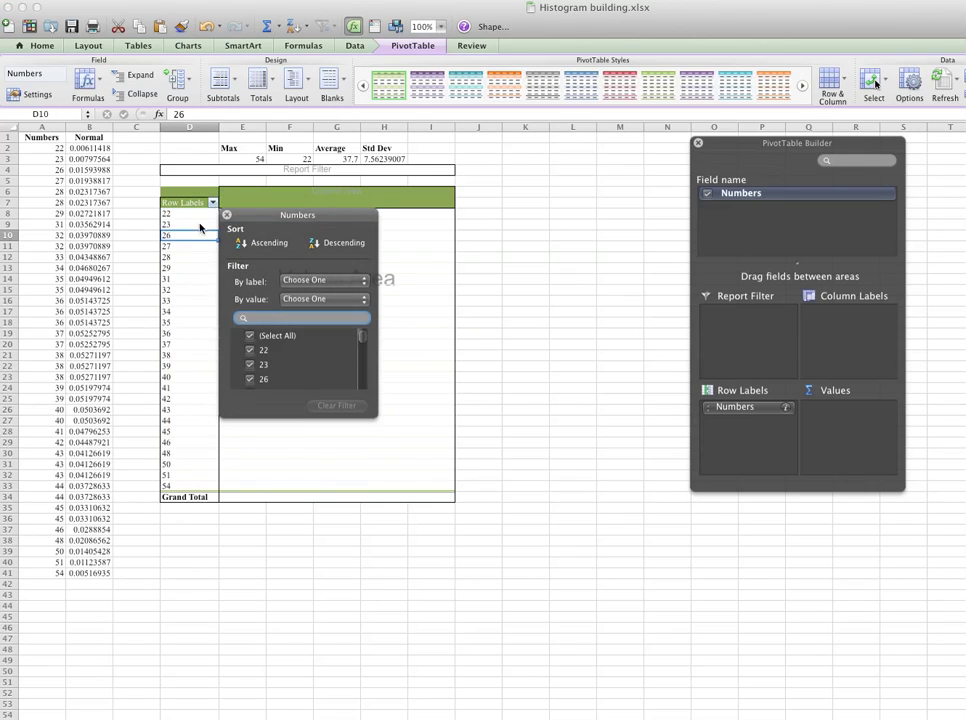
pyautogui.click(190, 229)
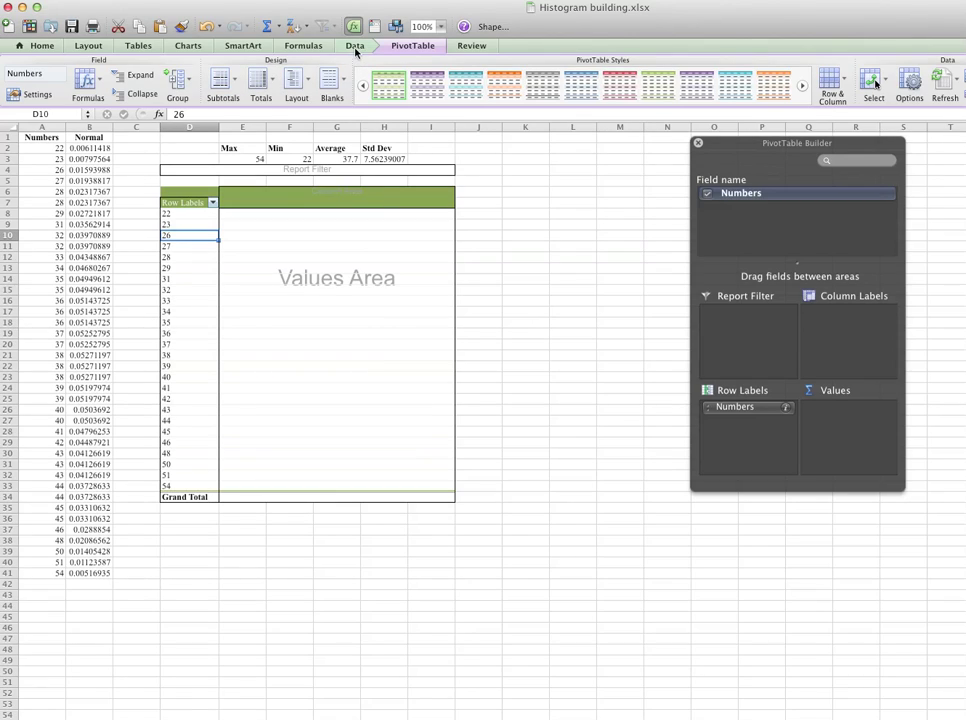
pyautogui.click(410, 46)
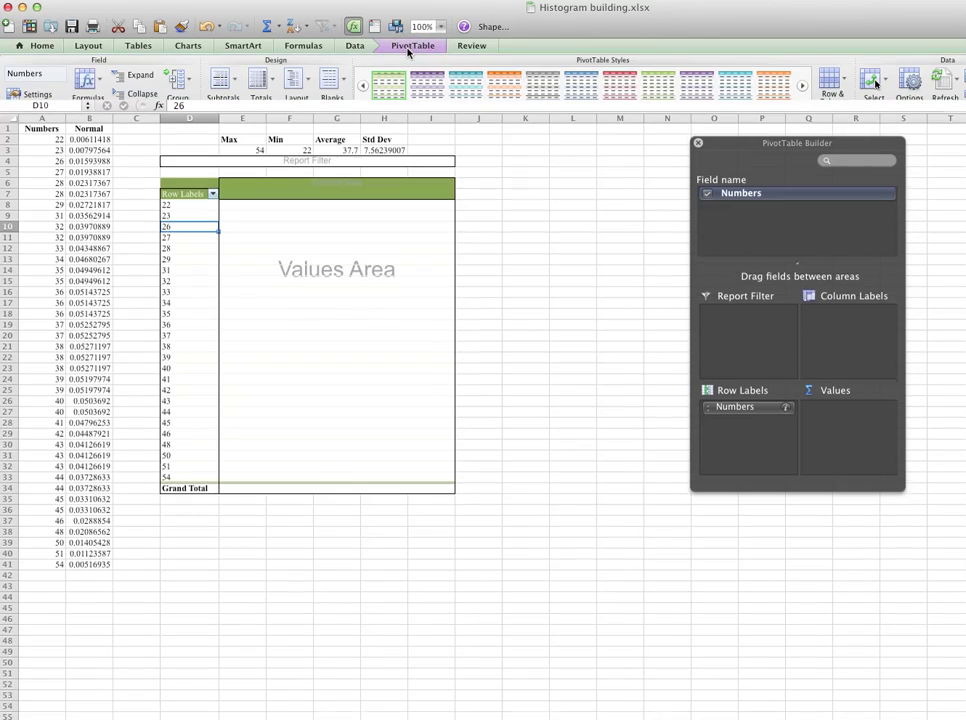
pyautogui.click(408, 48)
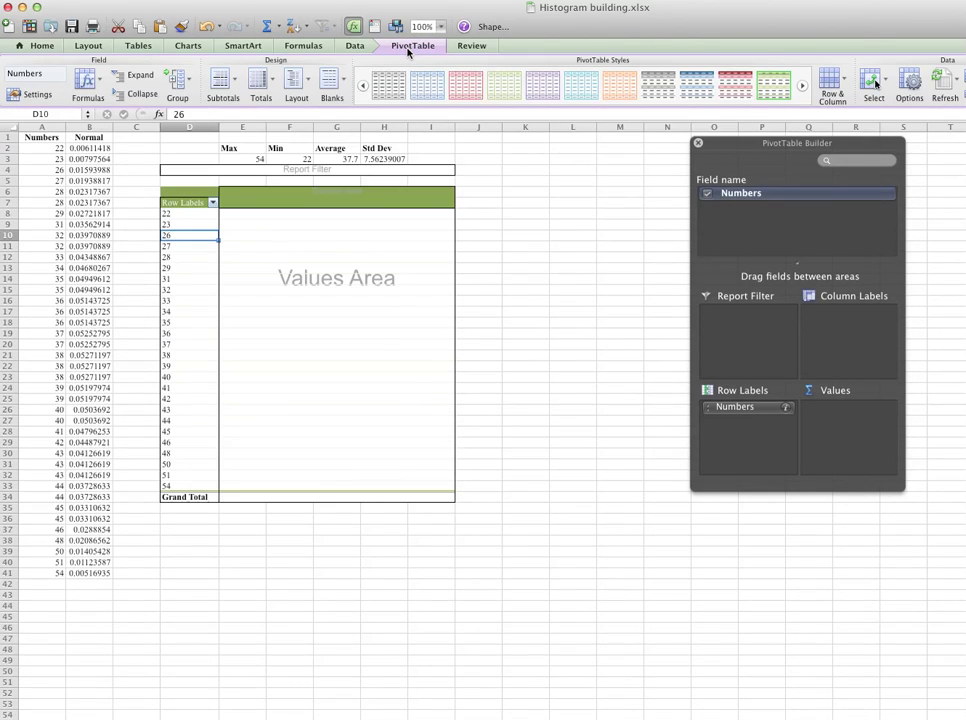
pyautogui.click(187, 83)
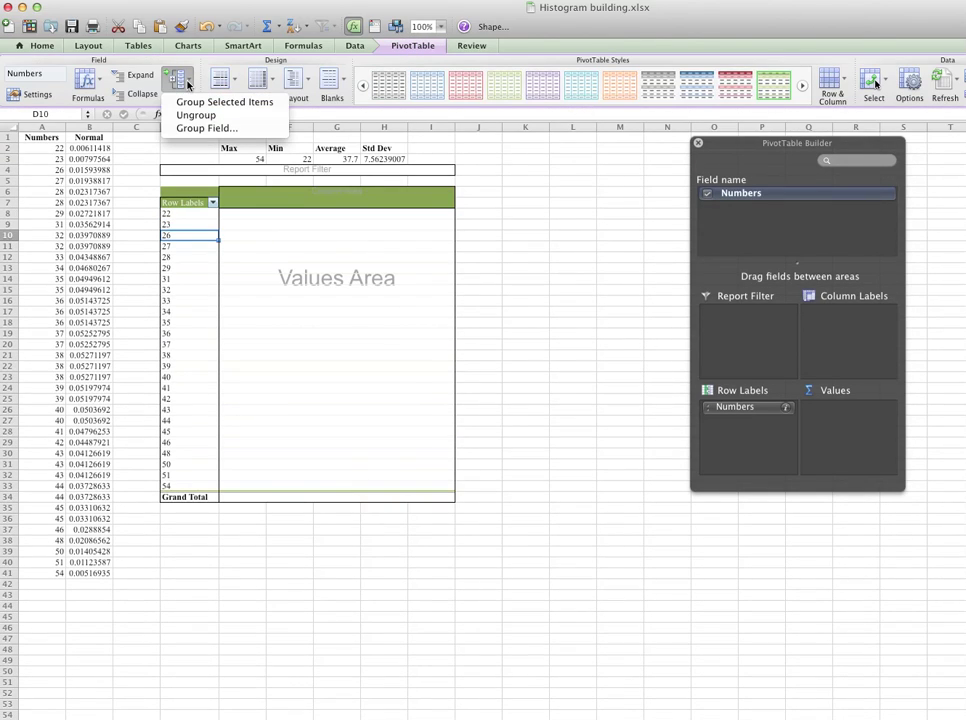
# Step: Group the Numbers row field starting at 20, ending at 55, by 5
pyautogui.click(191, 130)
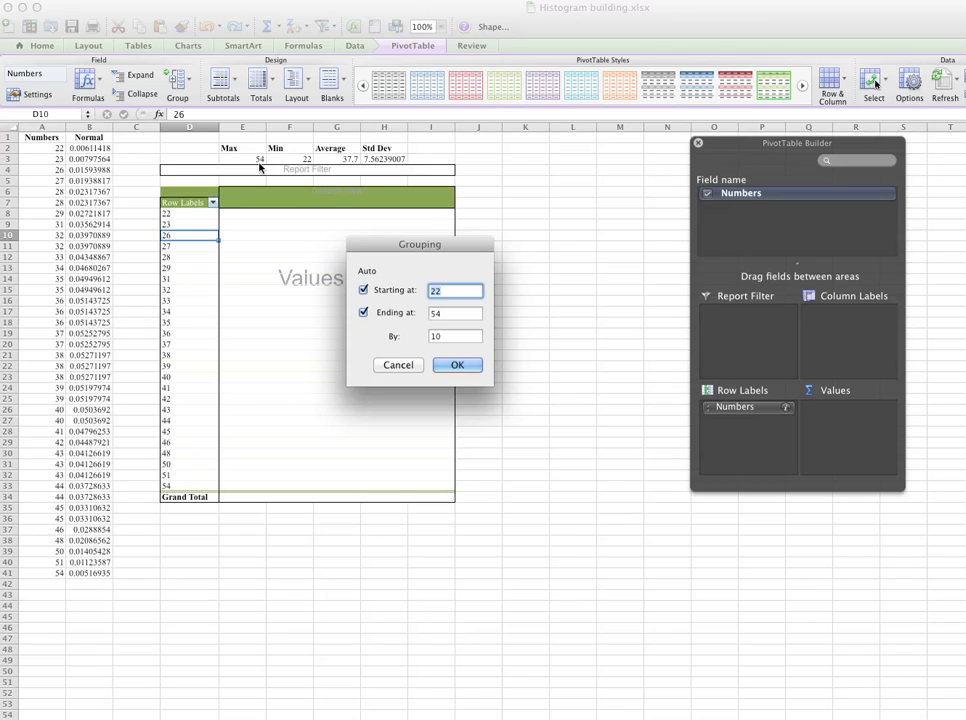
pyautogui.click(430, 290)
pyautogui.doubleClick(431, 290)
pyautogui.write('20')
pyautogui.doubleClick(442, 313)
pyautogui.write('55')
pyautogui.doubleClick(430, 336)
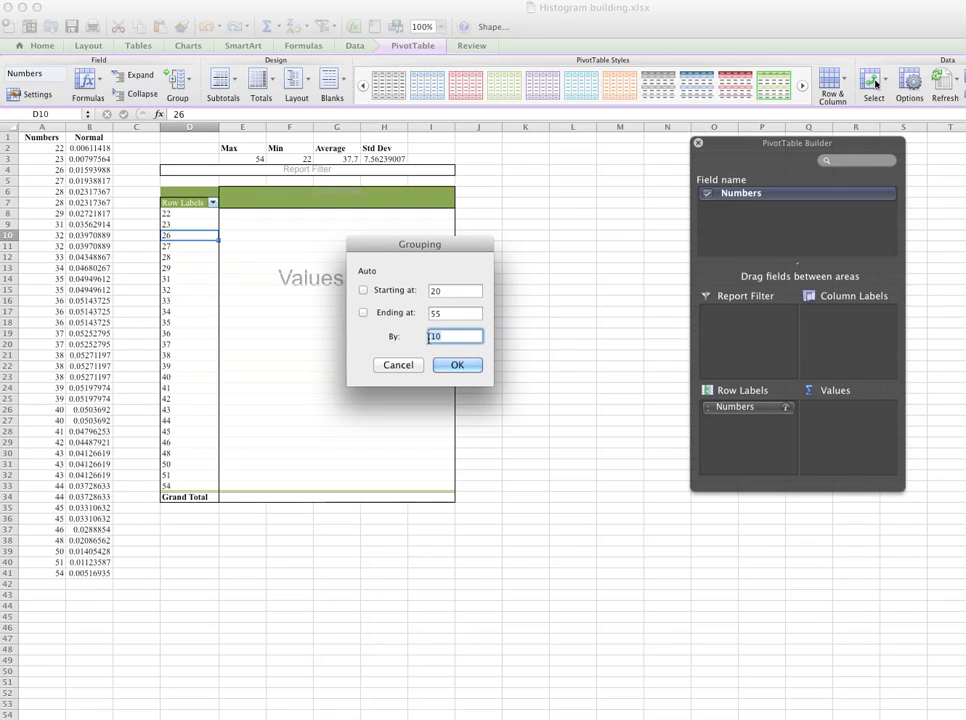
pyautogui.write('5')
pyautogui.click(457, 364)
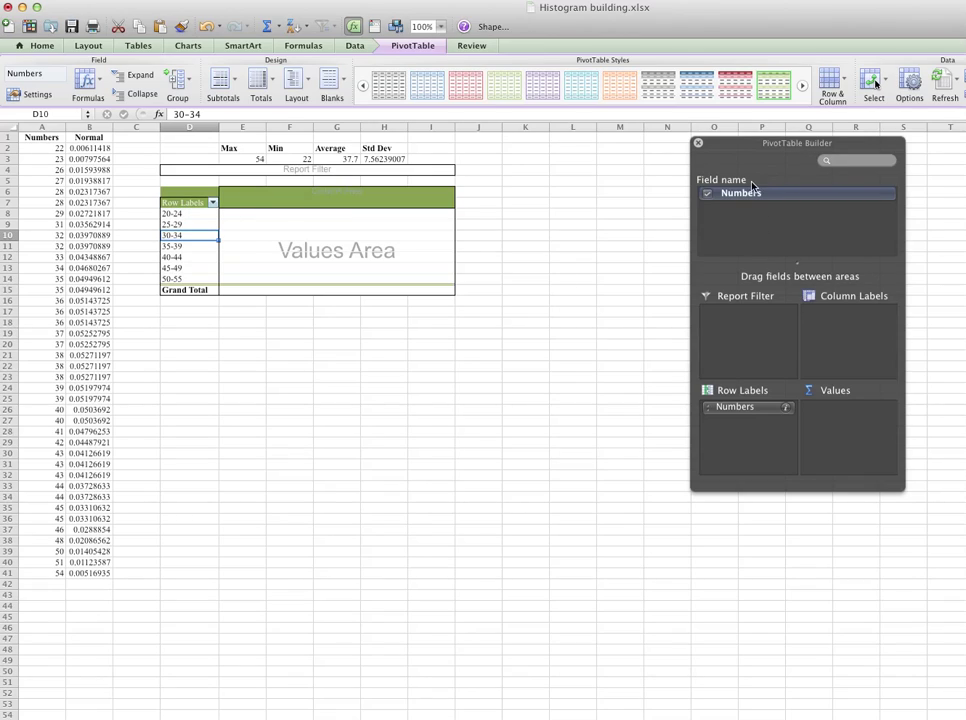
# Step: Add Count of Numbers to the values, giving bin counts 2, 5, 5, 12, 9, 4, 3 totalling 40
pyautogui.moveTo(748, 196); pyautogui.dragTo(848, 441)
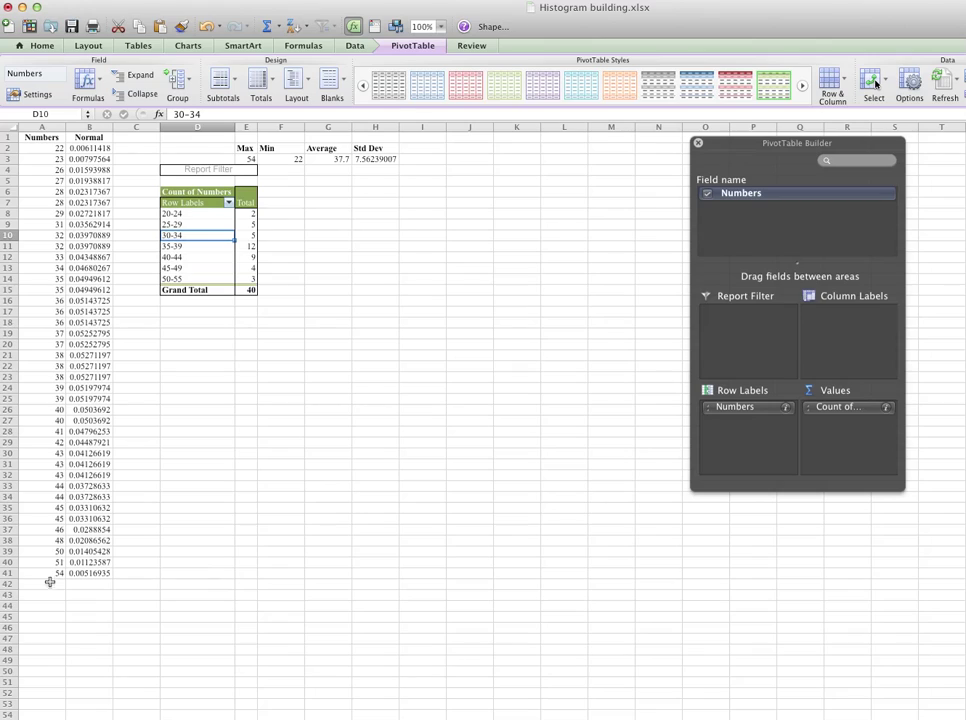
pyautogui.click(254, 291)
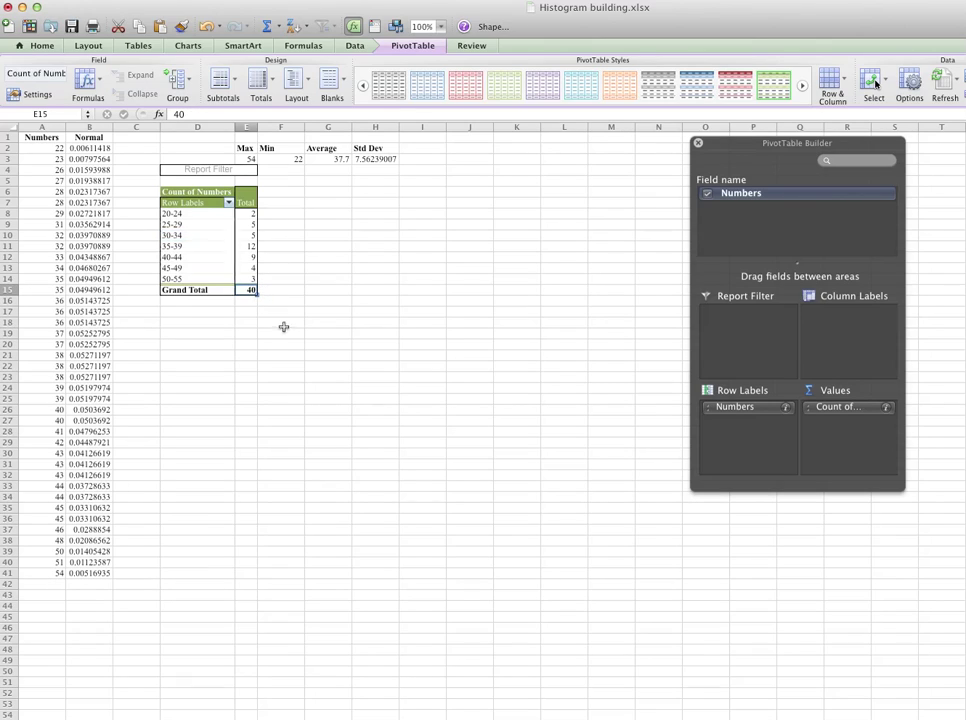
pyautogui.click(36, 575)
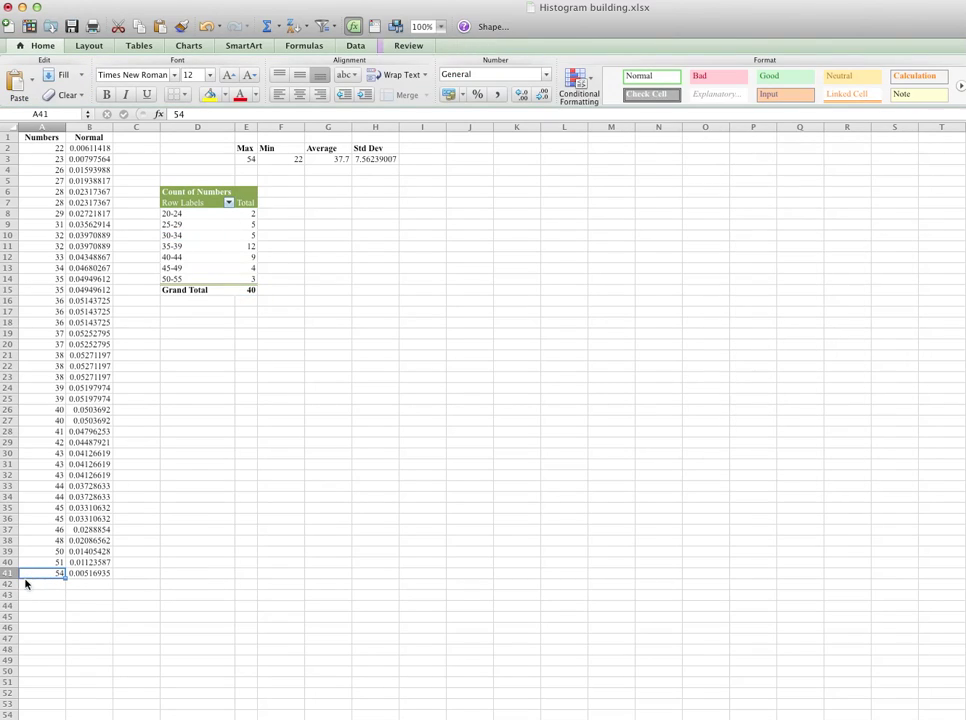
pyautogui.click(590, 313)
pyautogui.click(250, 272)
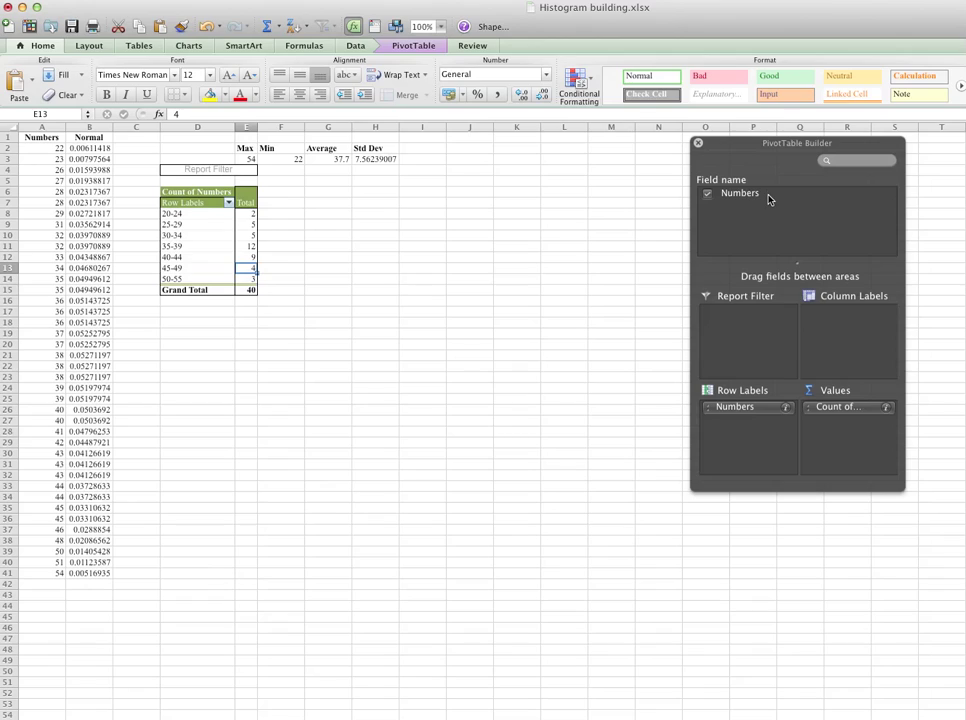
# Step: Add Numbers to the values a second time and show it as '% of column'
pyautogui.moveTo(750, 192); pyautogui.dragTo(841, 453)
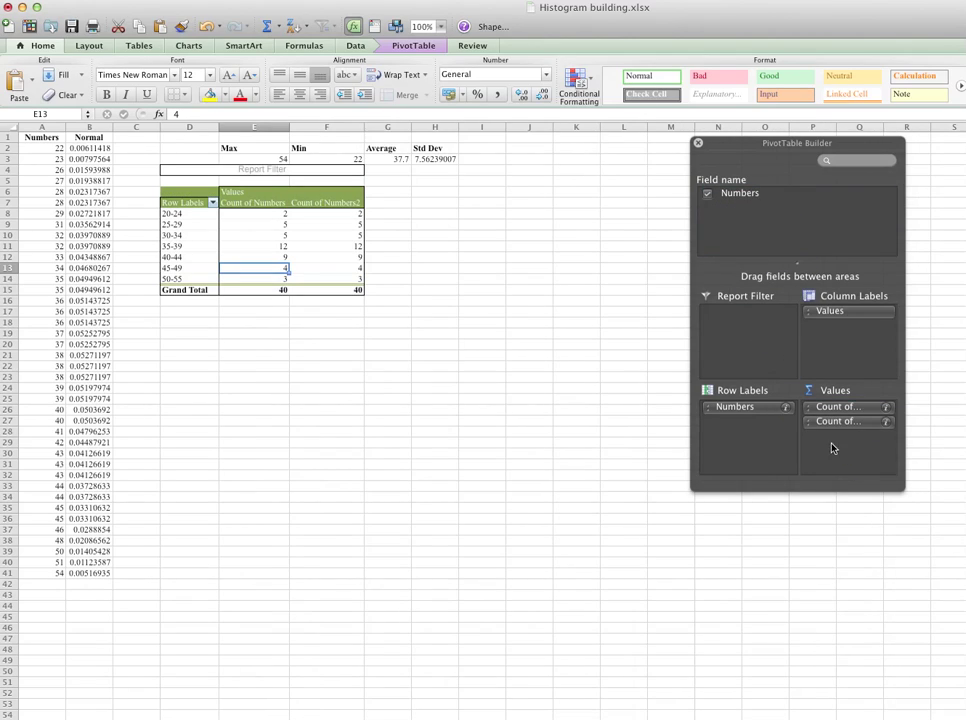
pyautogui.click(886, 423)
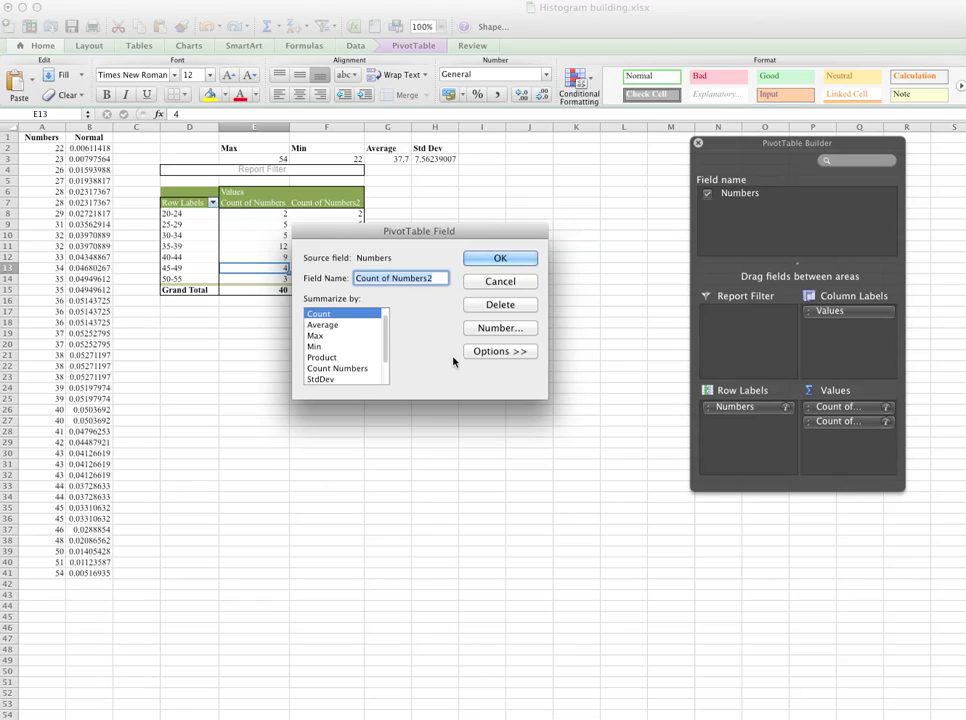
pyautogui.moveTo(389, 345); pyautogui.dragTo(389, 318)
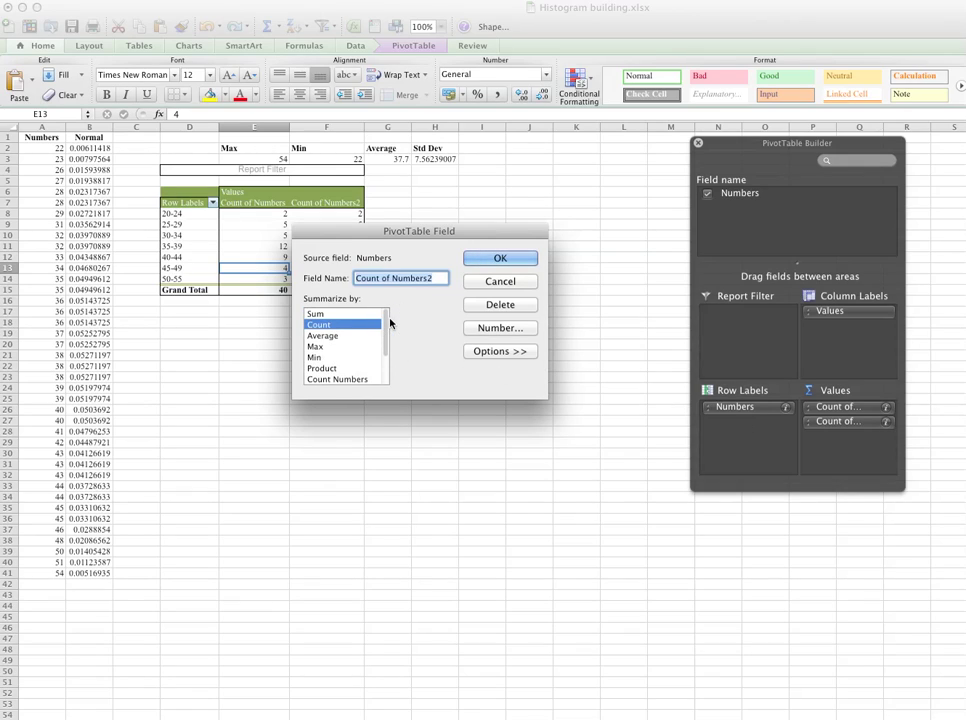
pyautogui.click(493, 358)
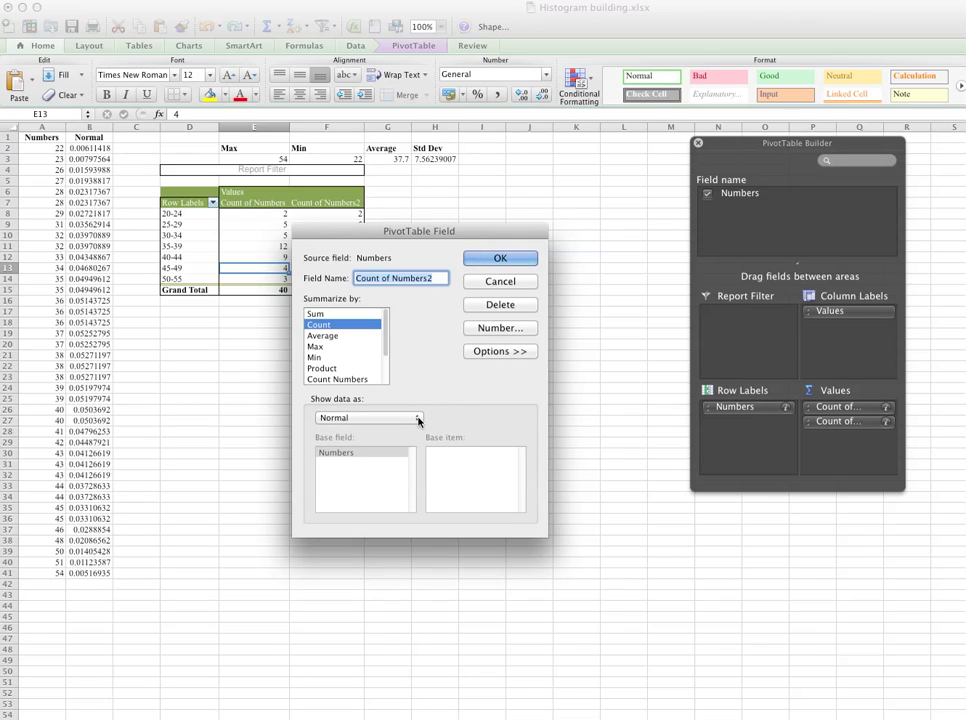
pyautogui.click(418, 419)
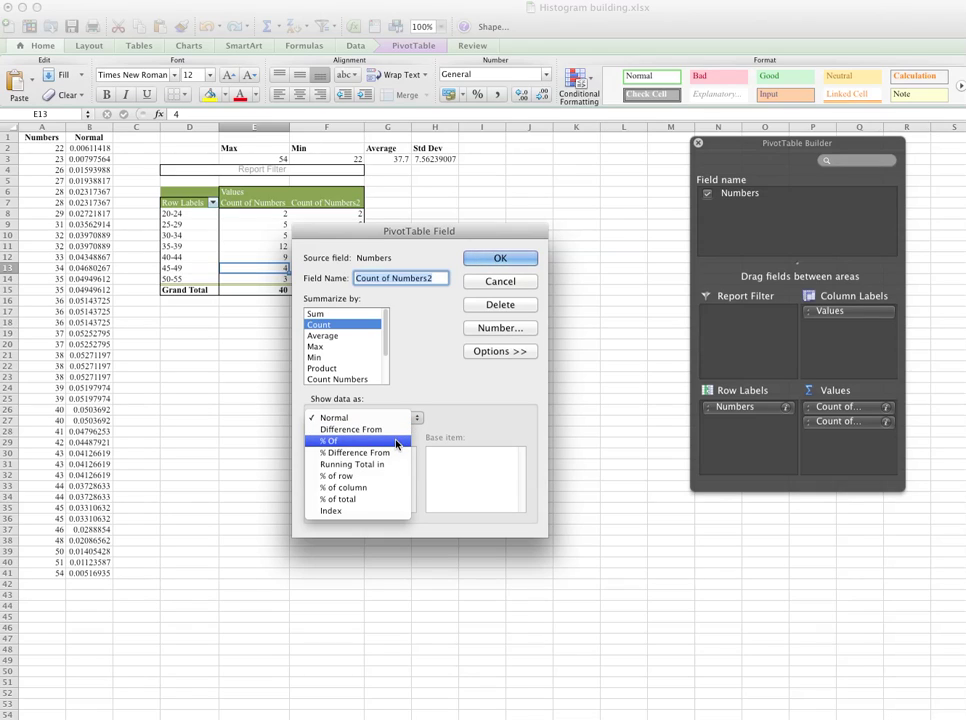
pyautogui.click(388, 488)
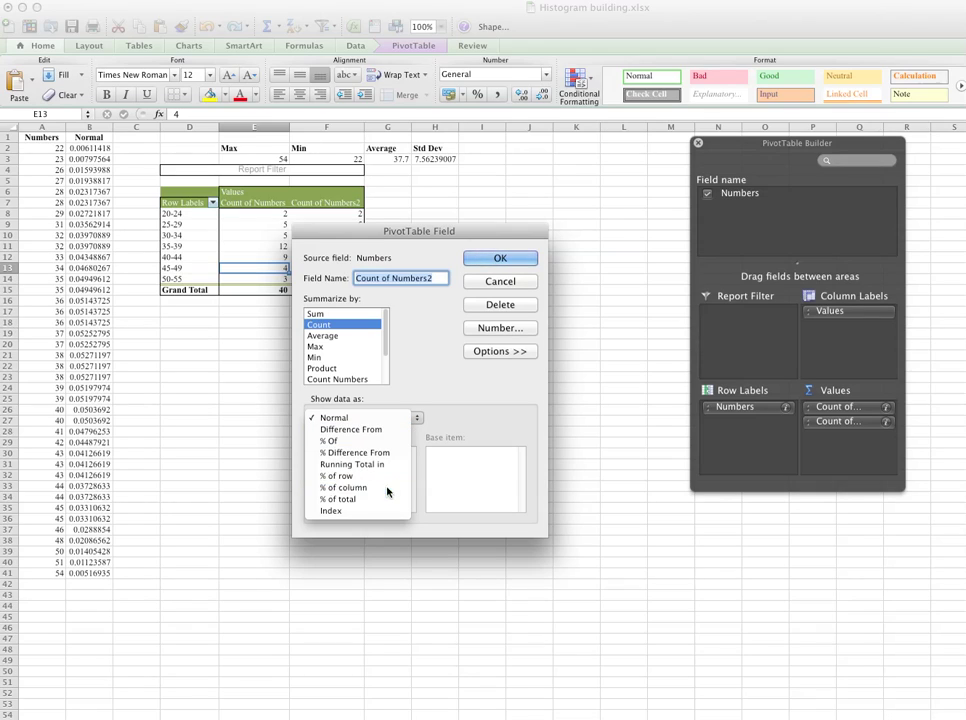
pyautogui.click(524, 264)
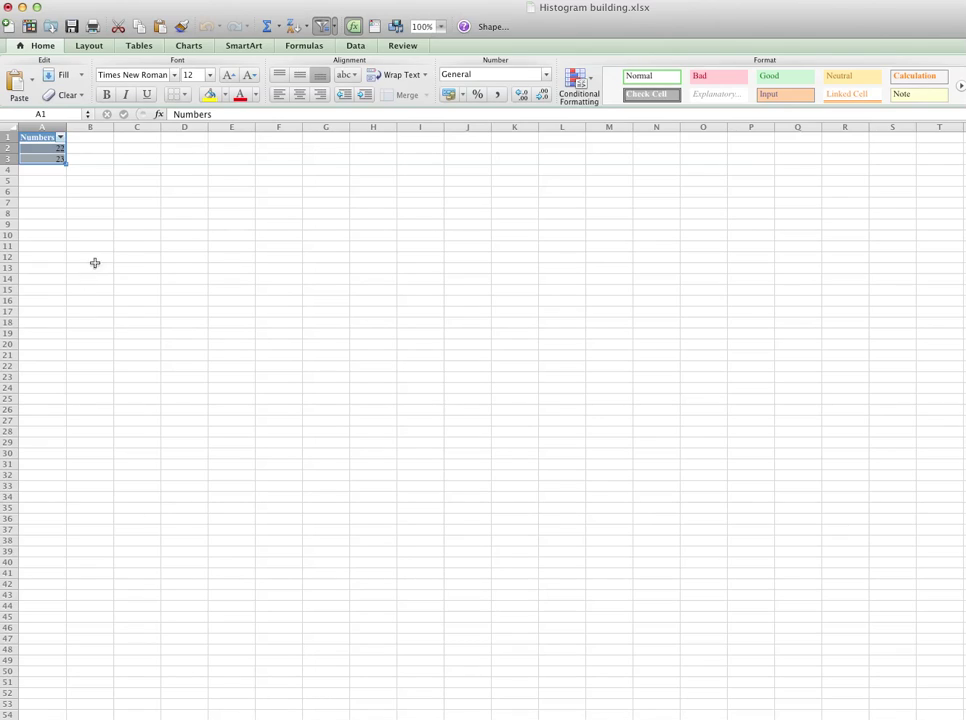
# Step: Rename Count of Numbers2 to '%' and Count of Numbers to 'Frequency'
pyautogui.click(211, 212)
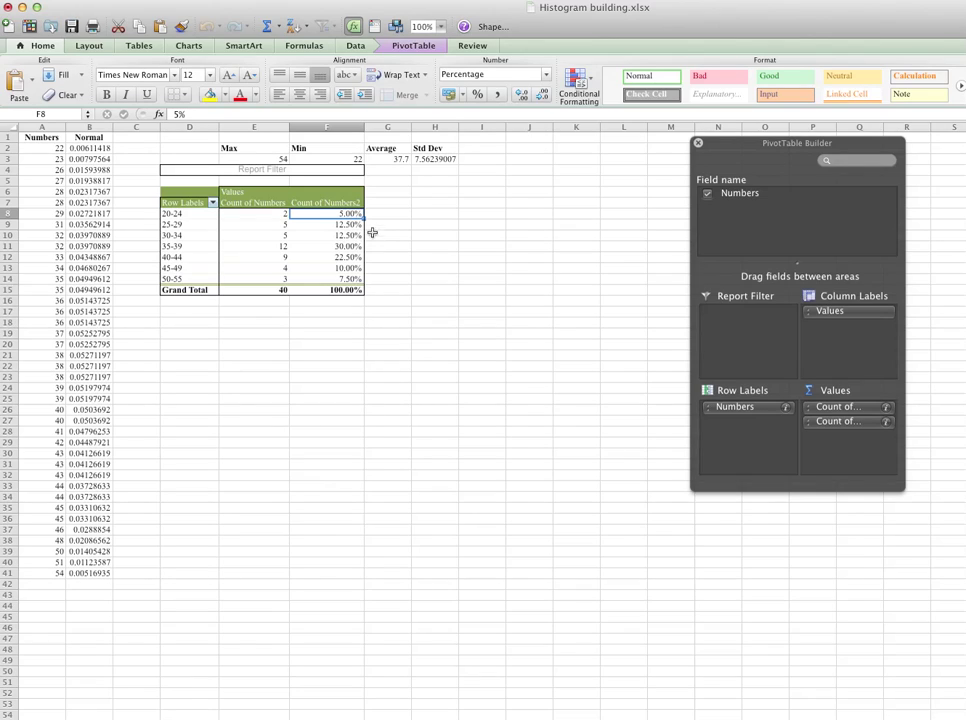
pyautogui.click(341, 204)
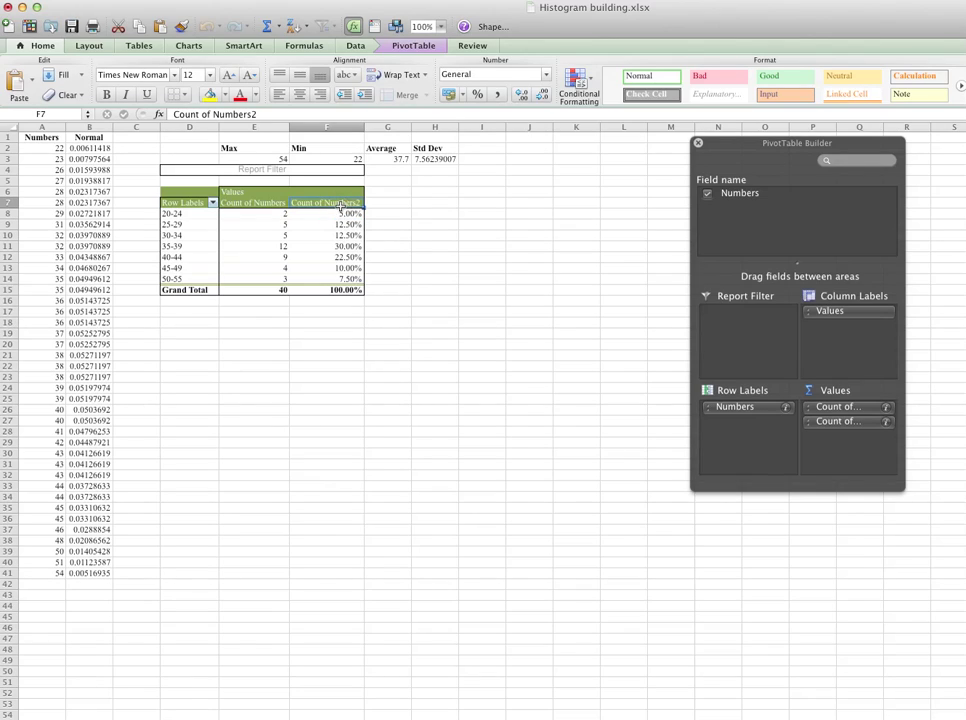
pyautogui.doubleClick(341, 204)
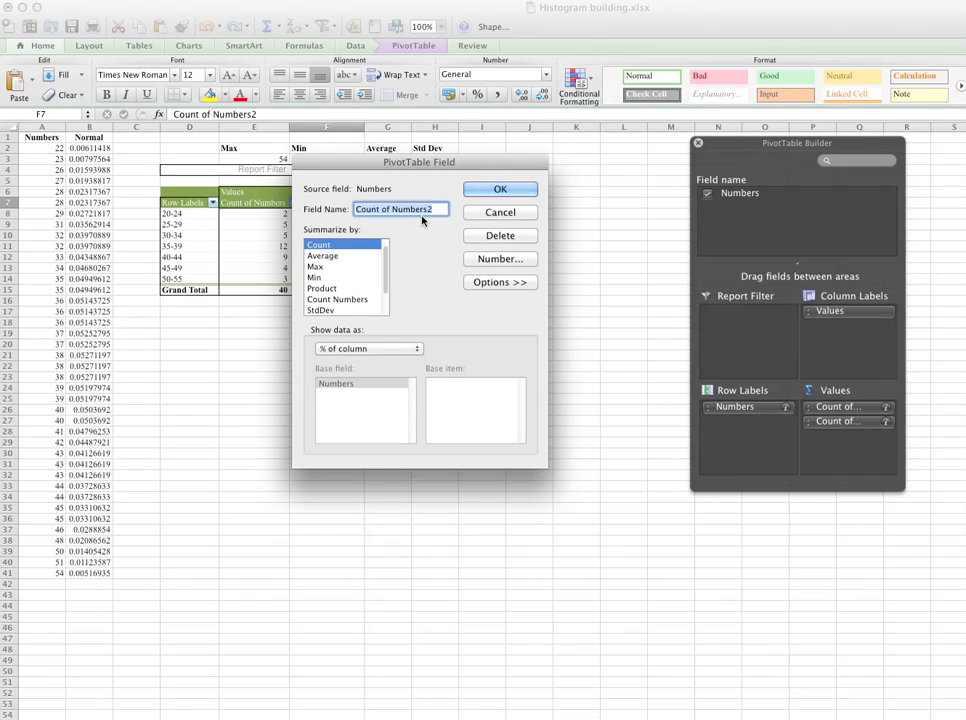
pyautogui.write('%')
pyautogui.click(490, 190)
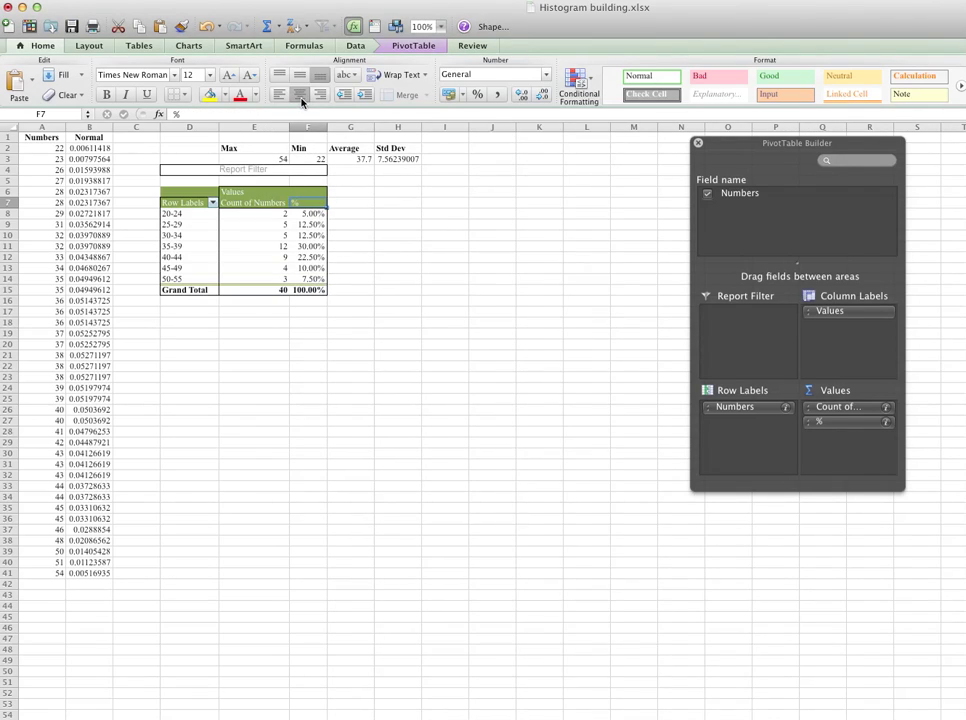
pyautogui.doubleClick(262, 202)
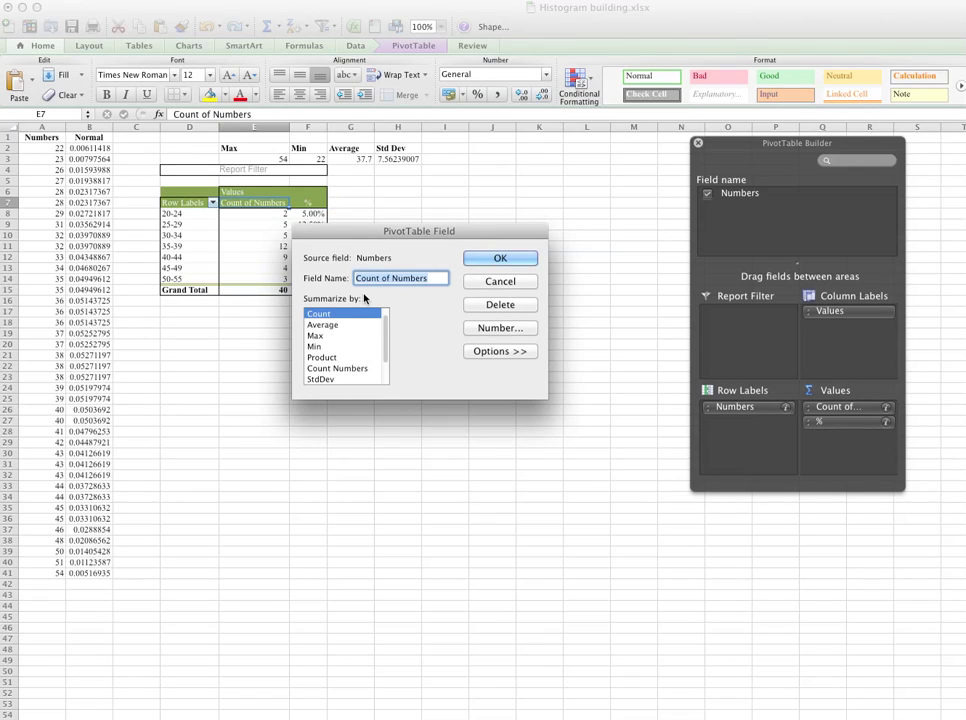
pyautogui.write('Freq')
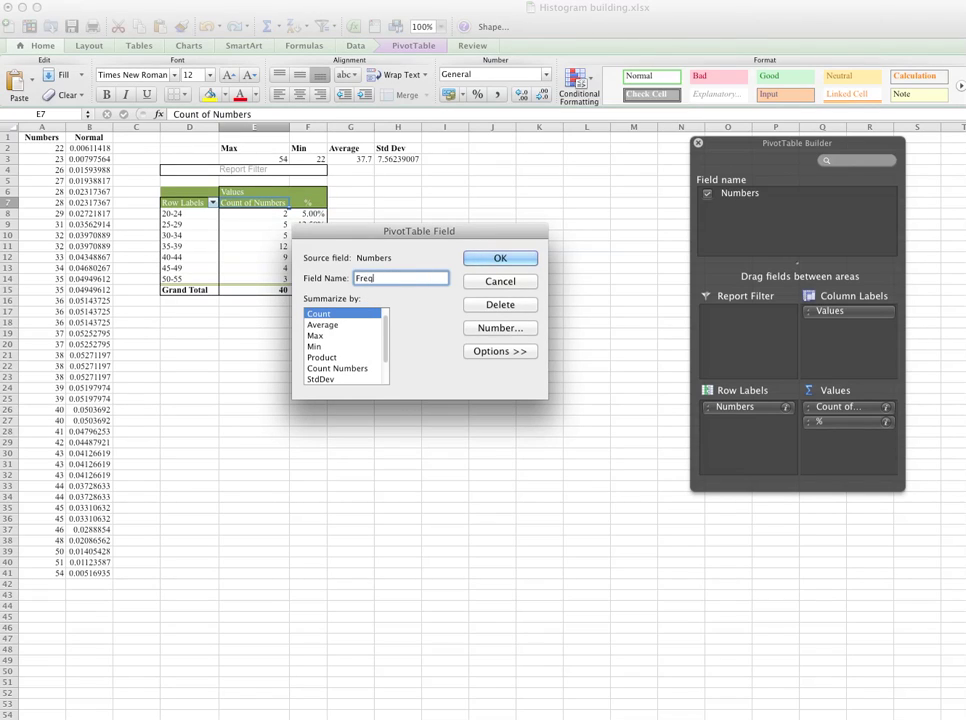
pyautogui.write('uency')
pyautogui.press('Return')
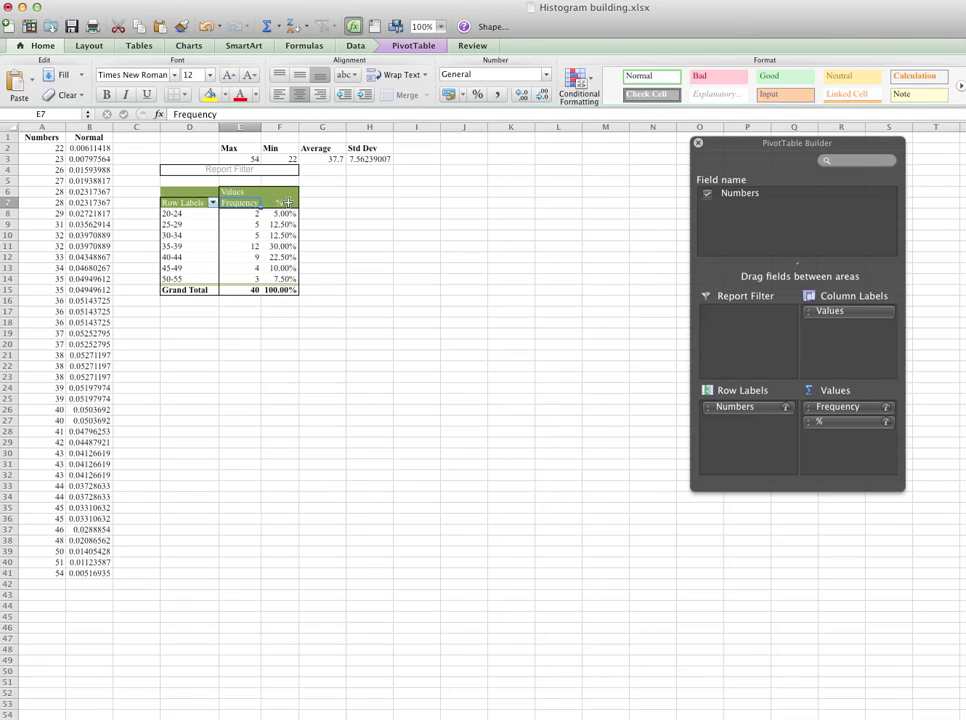
# Step: Leave the pivot table and select the Numbers and Normal values in A2:B41
pyautogui.click(304, 345)
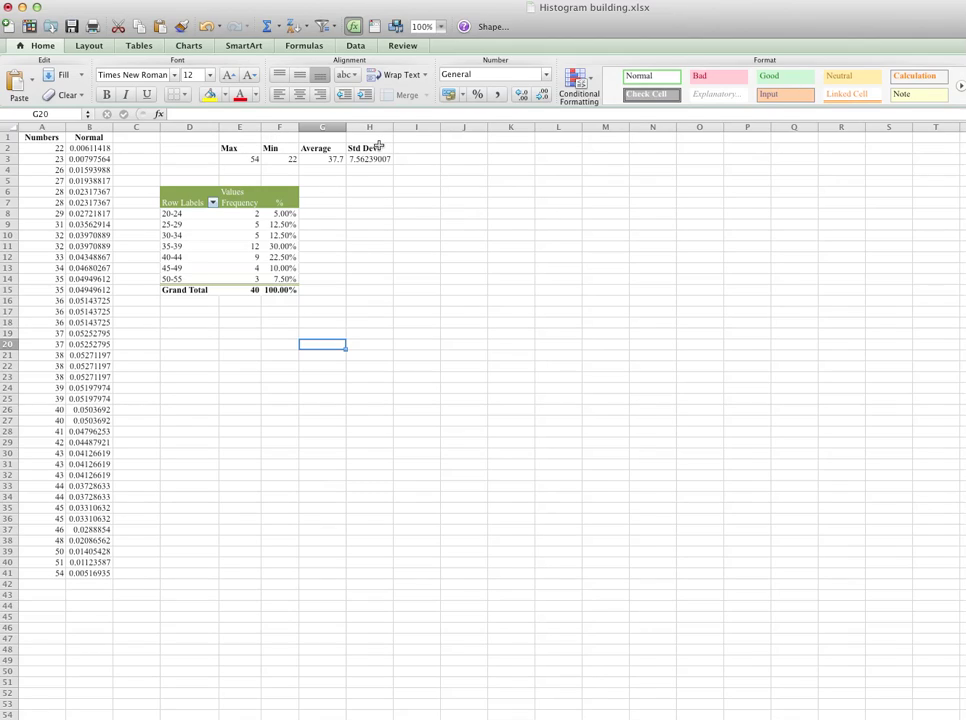
pyautogui.click(370, 191)
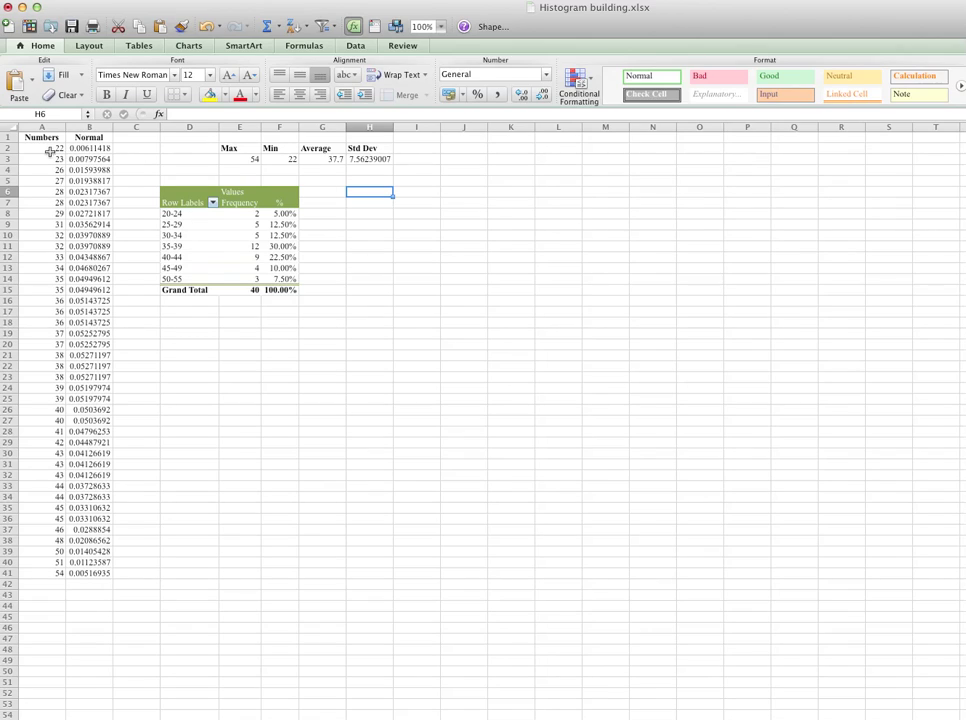
pyautogui.moveTo(48, 150); pyautogui.dragTo(88, 574)
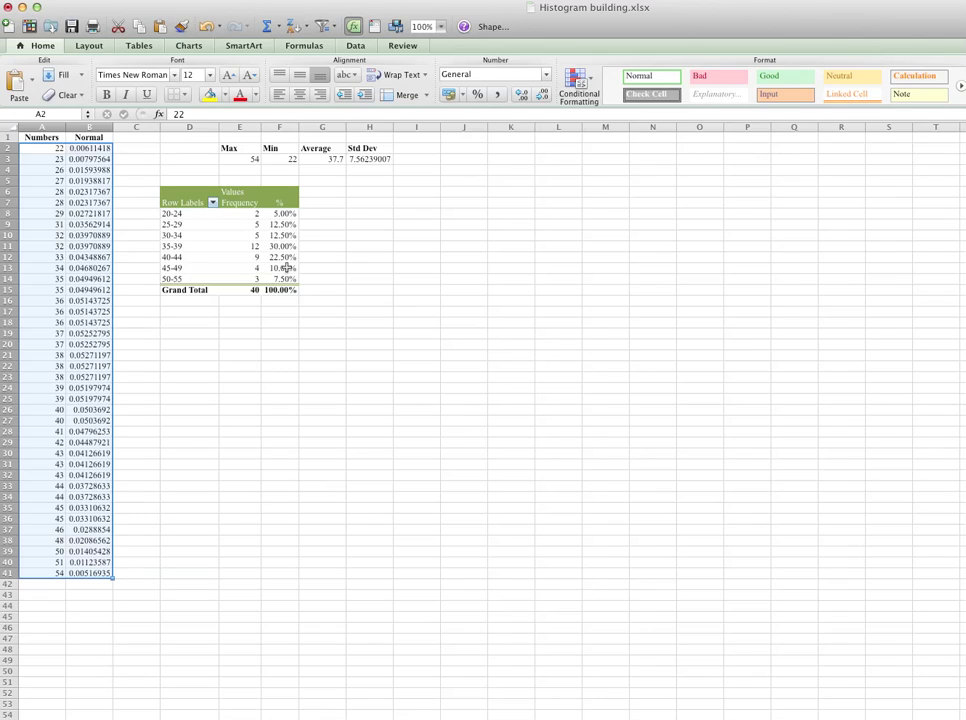
pyautogui.click(432, 191)
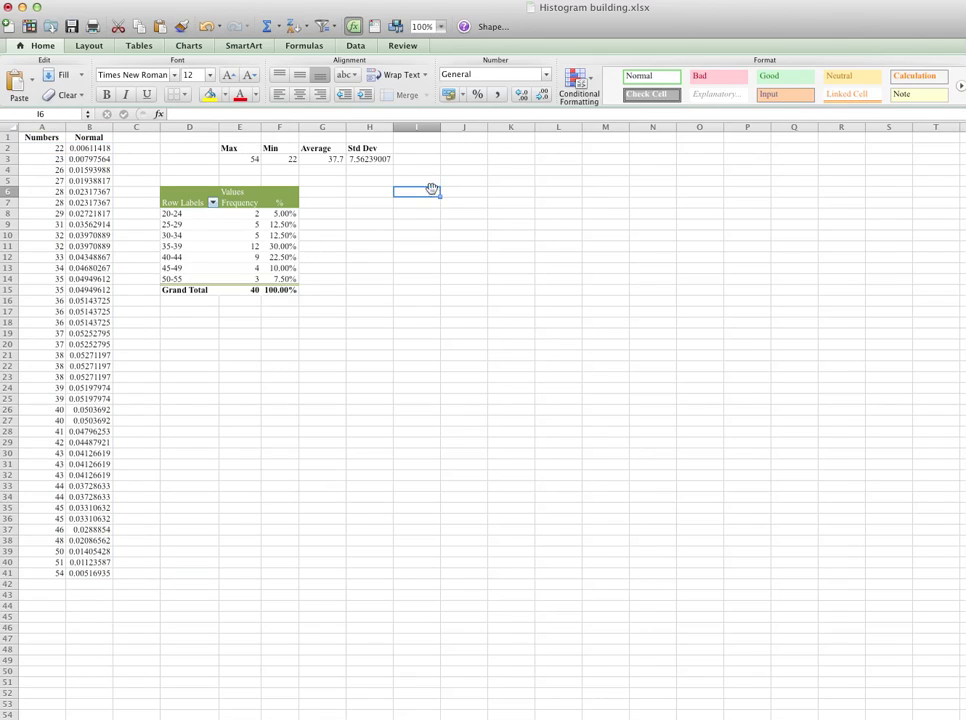
pyautogui.moveTo(54, 151); pyautogui.dragTo(88, 574)
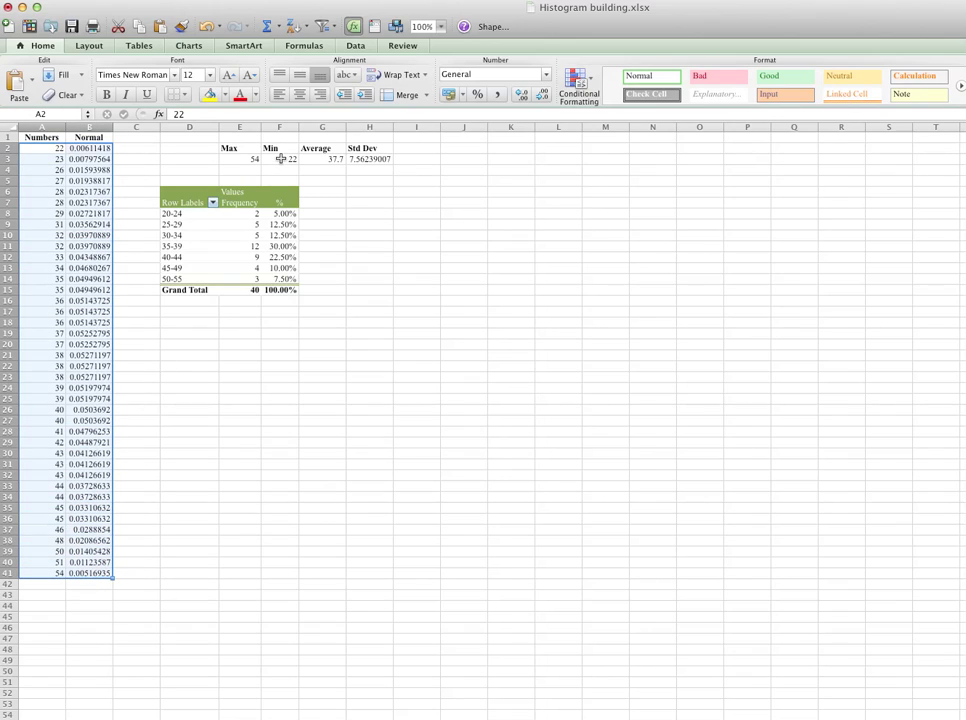
# Step: Insert a Smooth Lined Scatter chart of Normal against Numbers
pyautogui.click(194, 47)
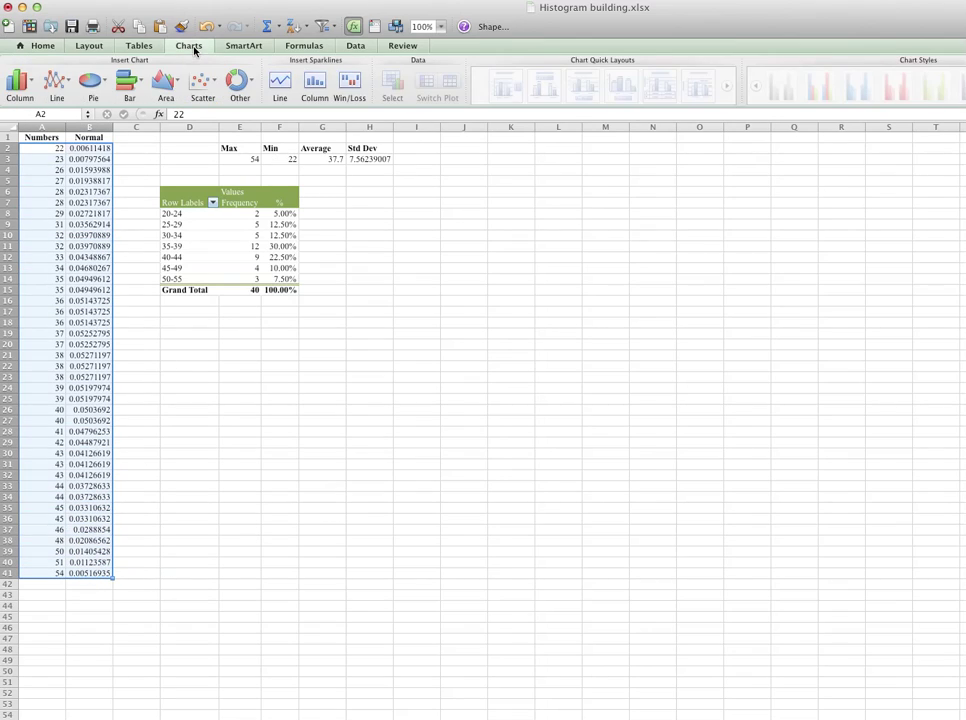
pyautogui.click(200, 84)
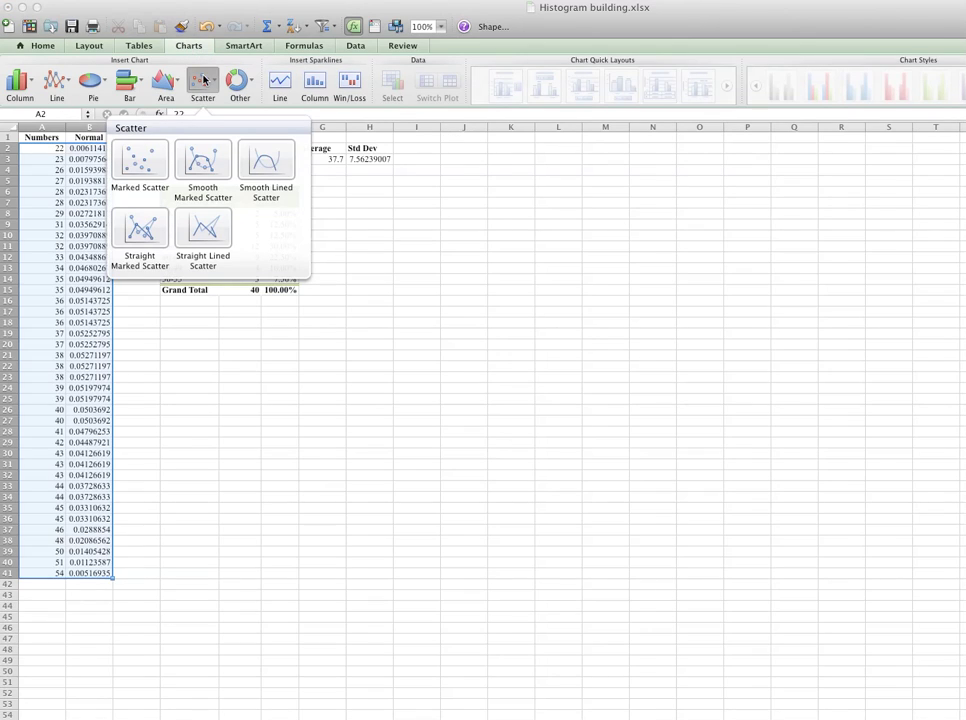
pyautogui.click(264, 176)
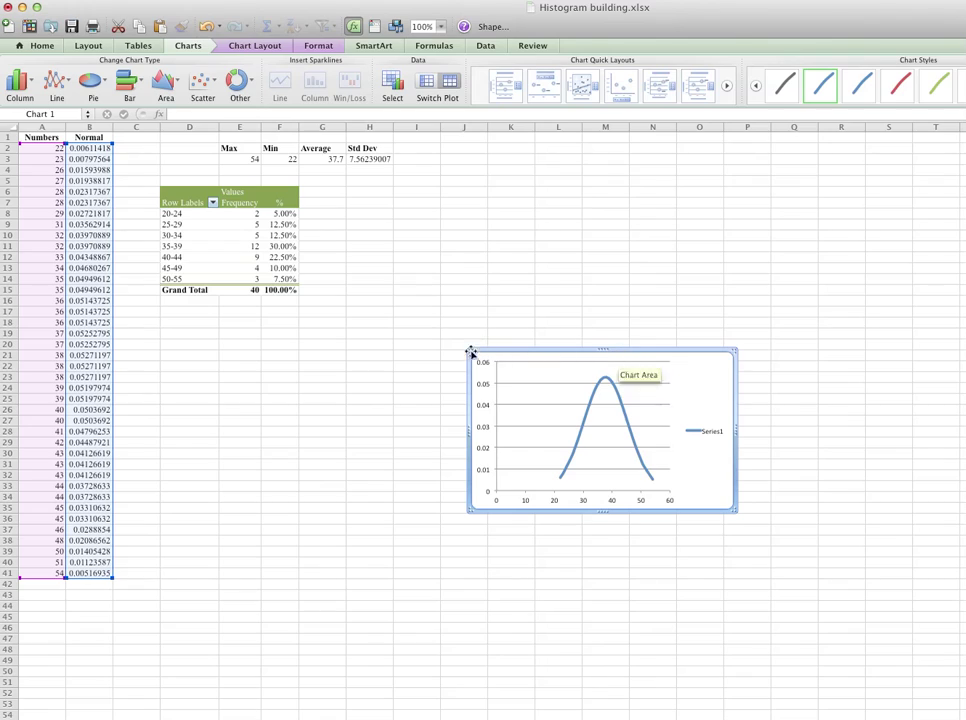
# Step: Enlarge the chart, delete its legend, and move it right of the pivot table
pyautogui.moveTo(468, 352); pyautogui.dragTo(291, 213)
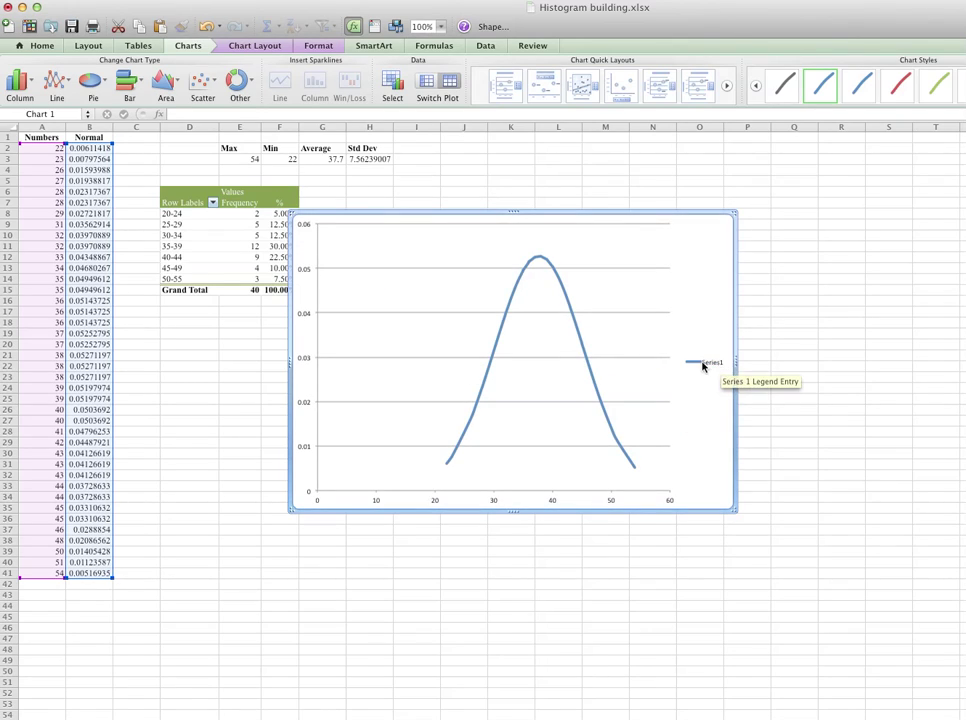
pyautogui.click(703, 364)
pyautogui.press('Delete')
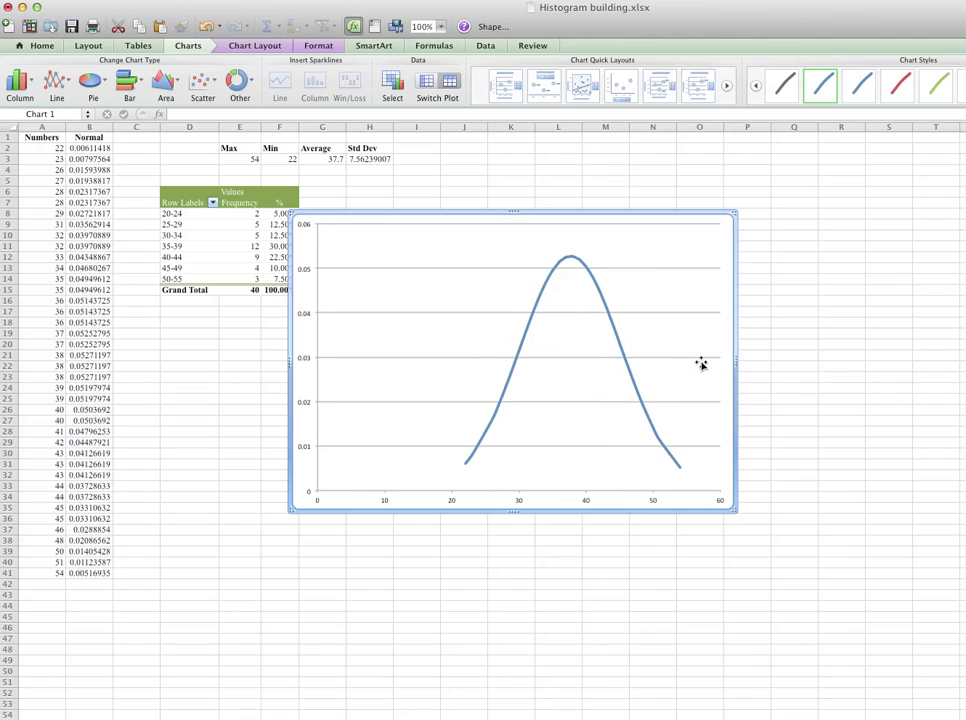
pyautogui.moveTo(606, 212); pyautogui.dragTo(696, 214)
# Step: Add a chart series with X values D8:D14 and Y values E8:E14 from the pivot table
pyautogui.rightClick(538, 295)
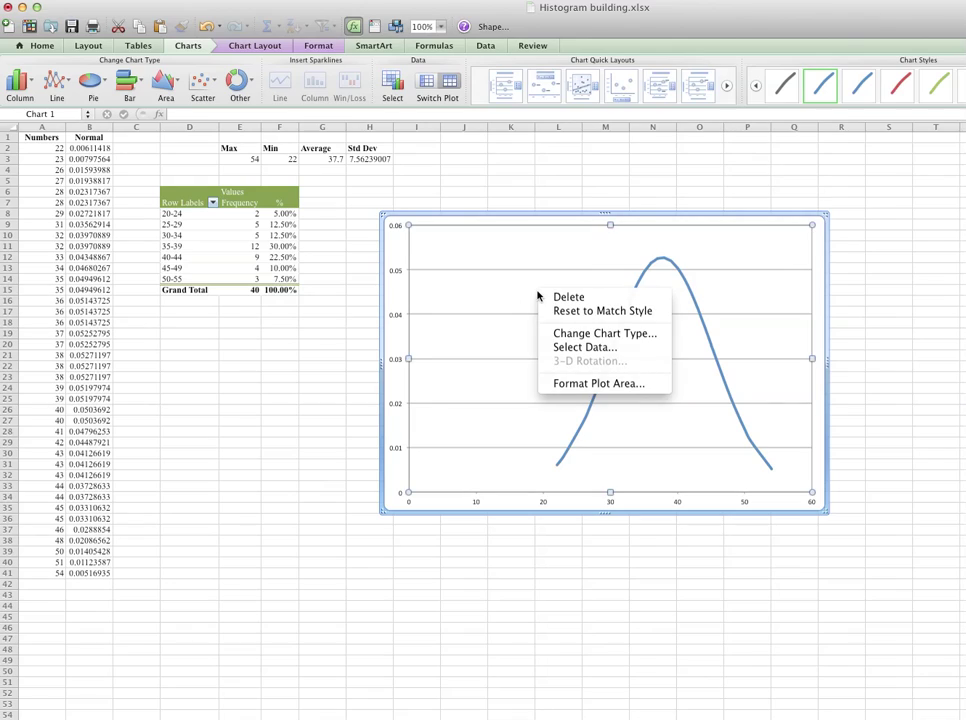
pyautogui.click(559, 348)
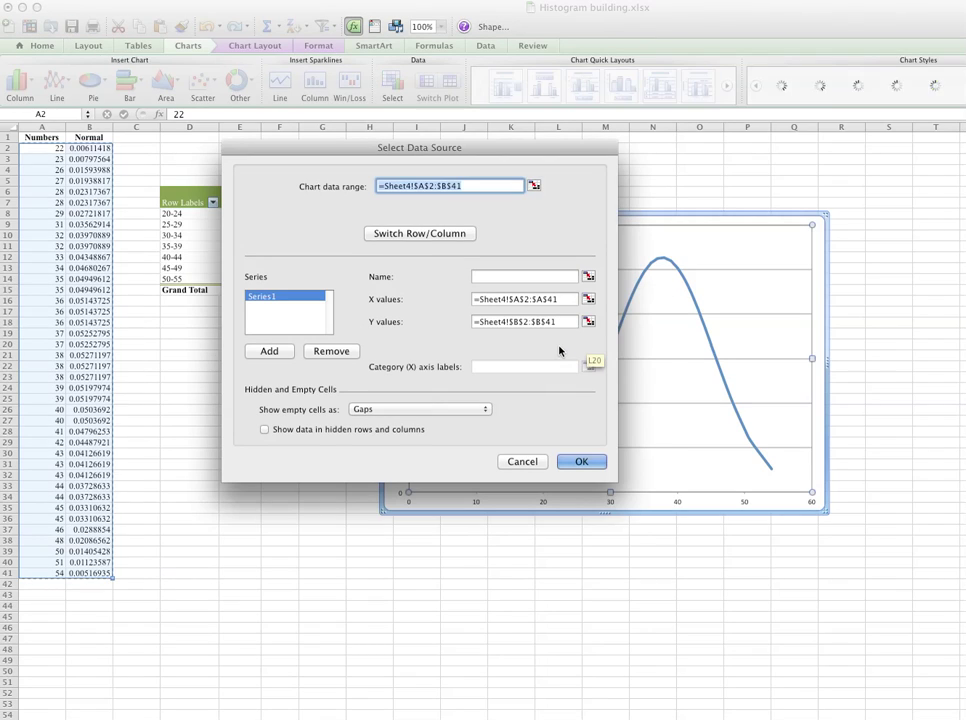
pyautogui.click(280, 354)
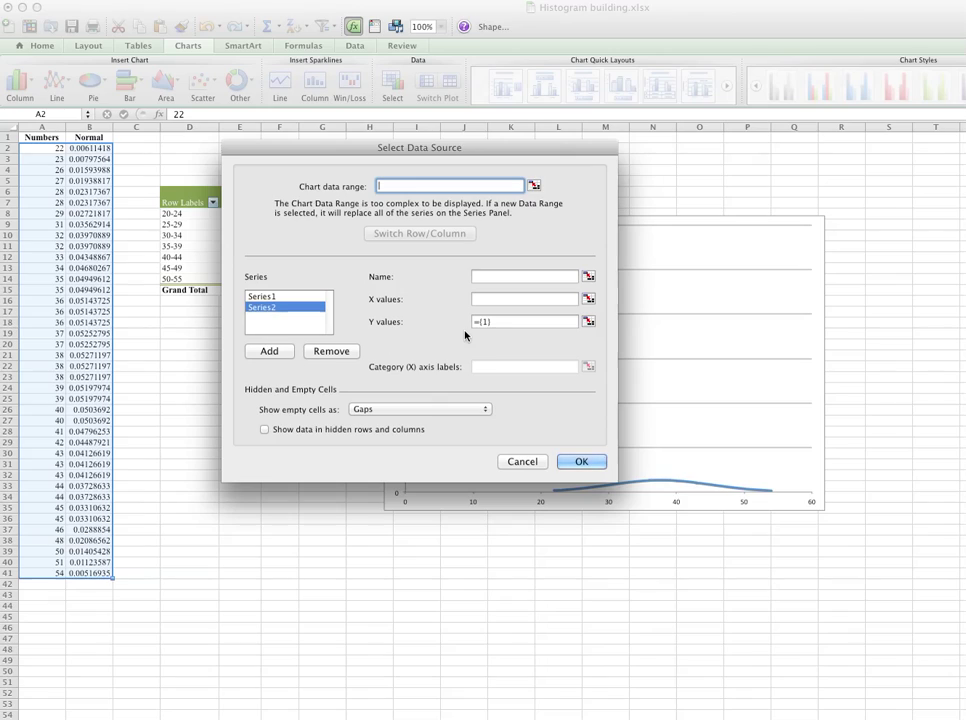
pyautogui.click(588, 300)
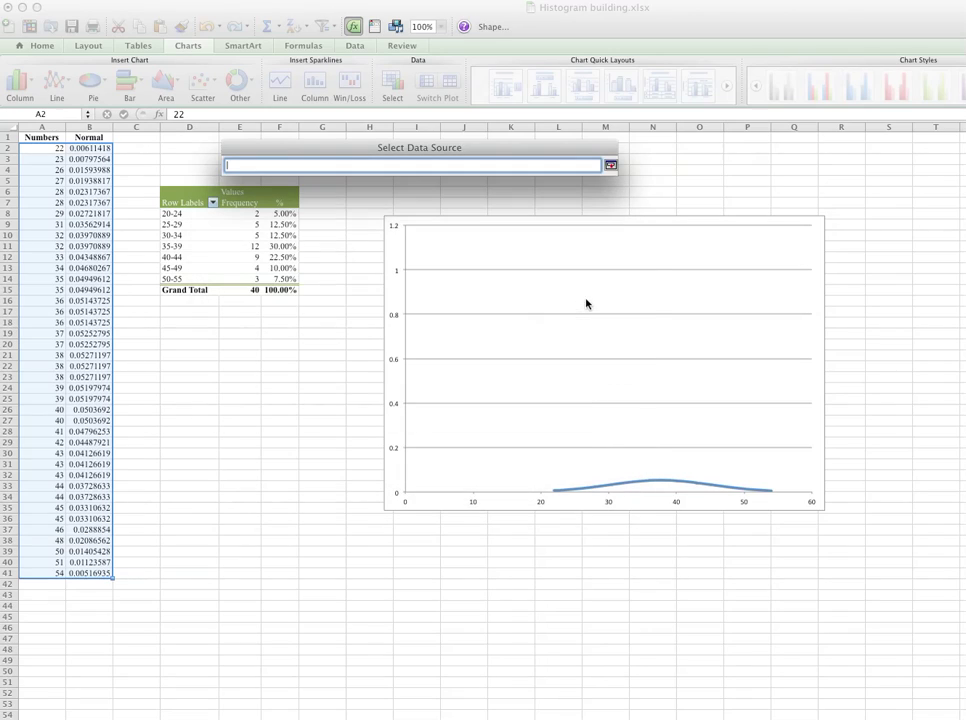
pyautogui.moveTo(183, 214); pyautogui.dragTo(185, 282)
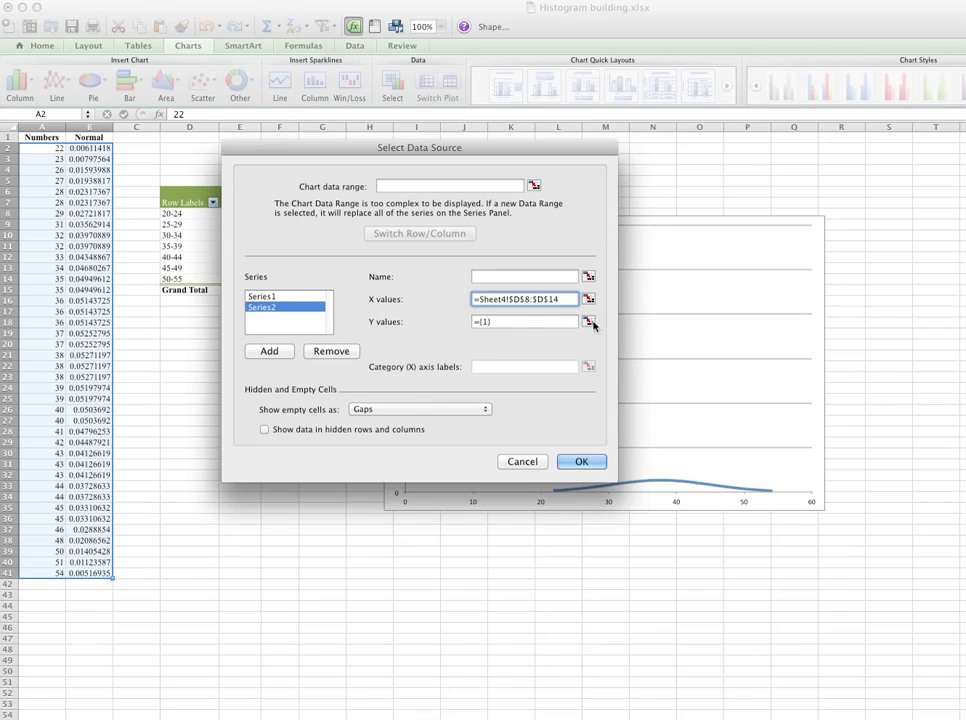
pyautogui.click(589, 322)
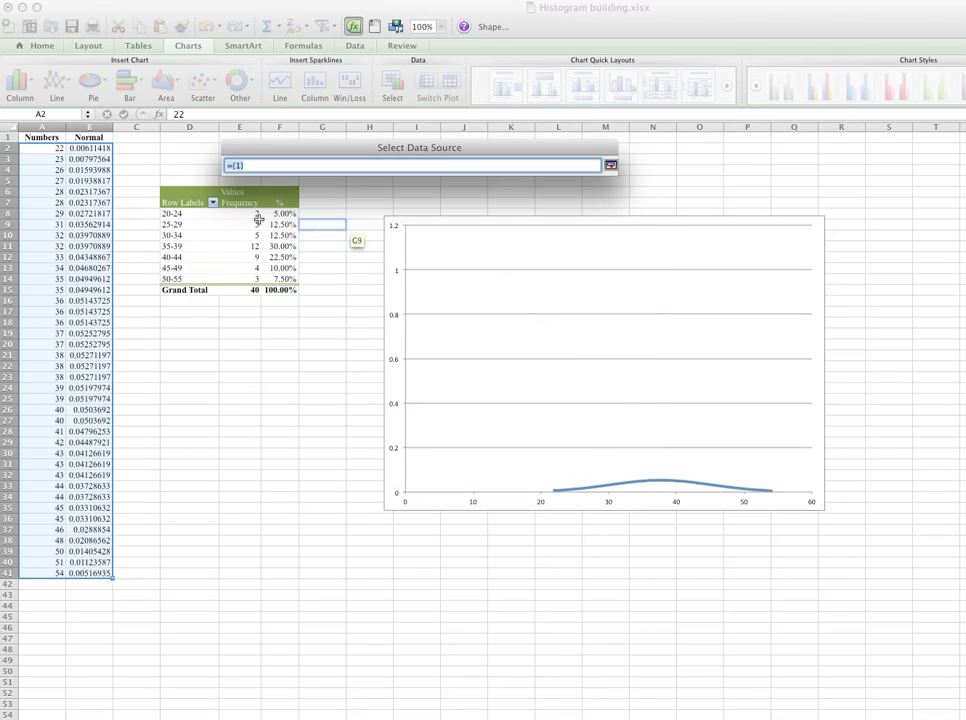
pyautogui.moveTo(258, 218); pyautogui.dragTo(250, 281)
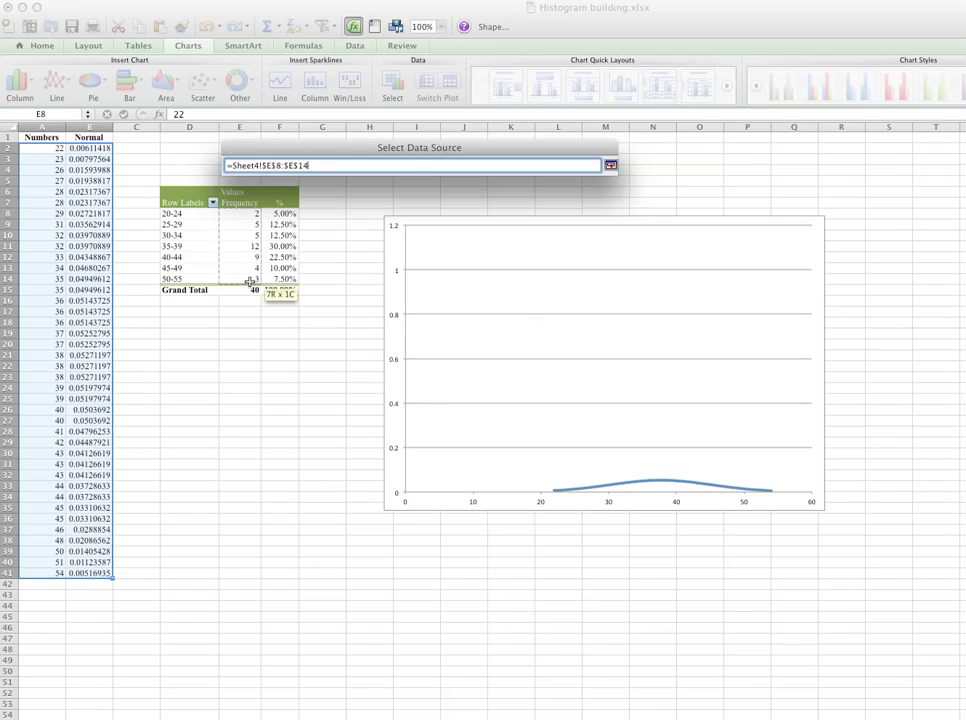
pyautogui.press('Return')
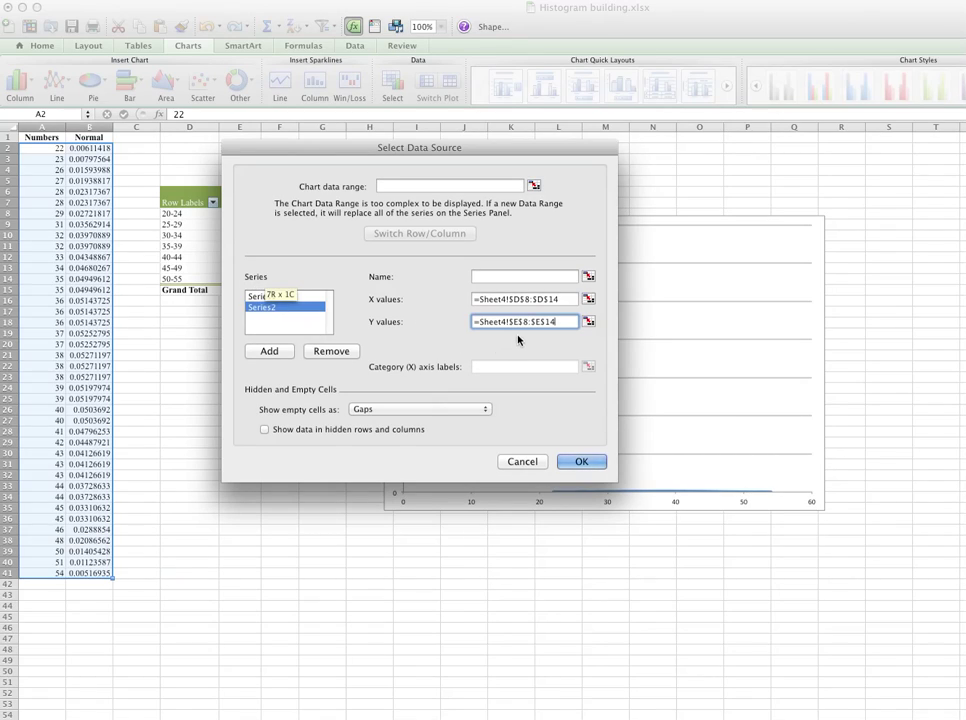
pyautogui.click(257, 303)
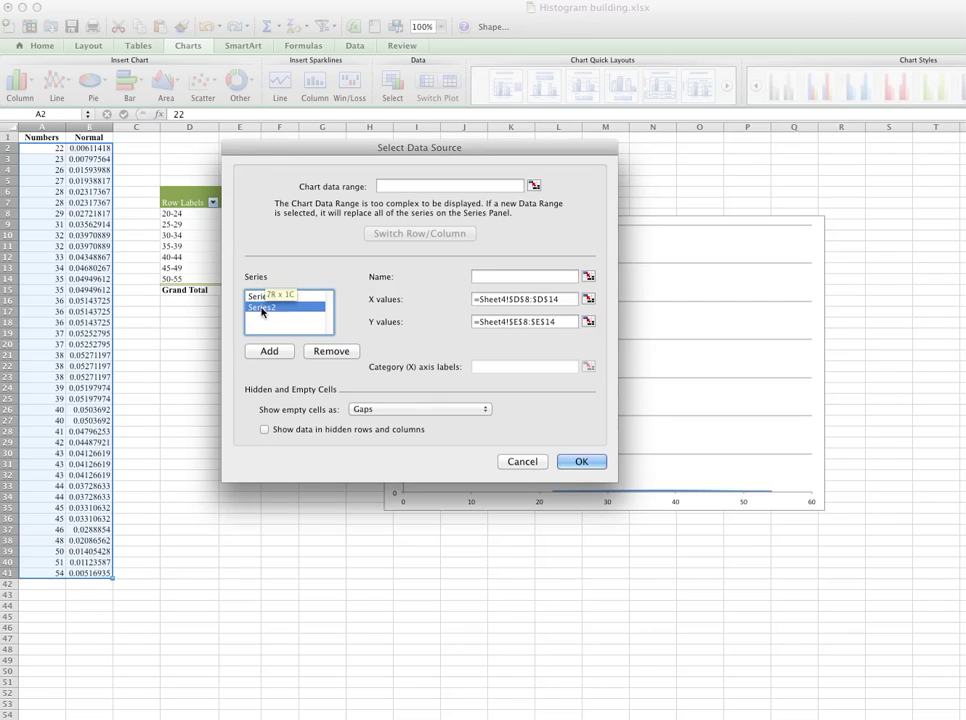
pyautogui.click(596, 464)
# Step: Change the frequency series to the Clustered Column chart type
pyautogui.click(552, 433)
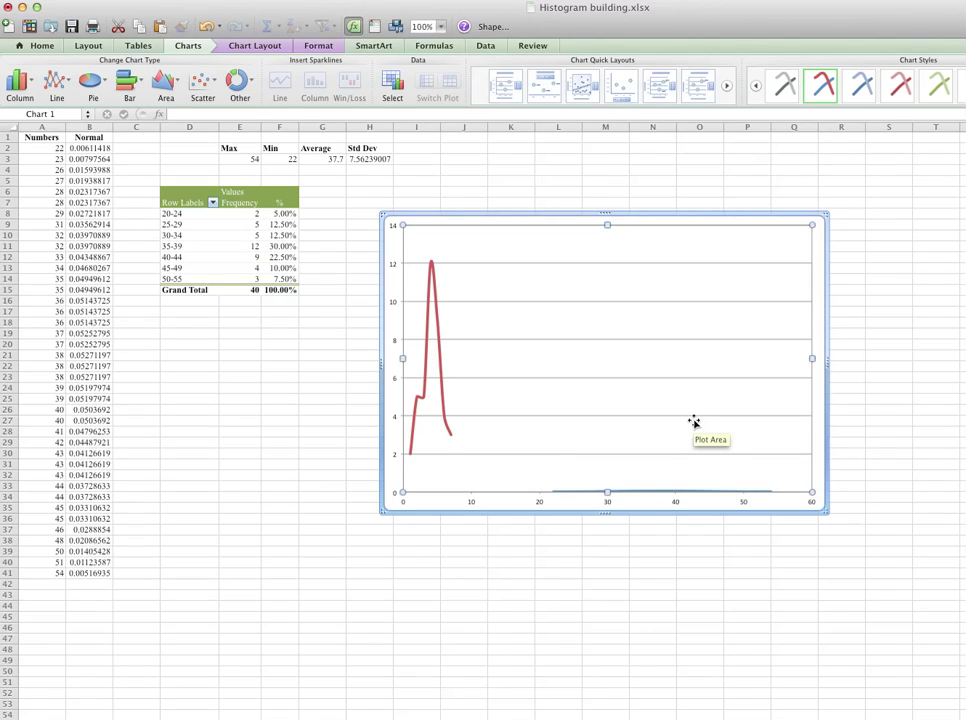
pyautogui.click(440, 364)
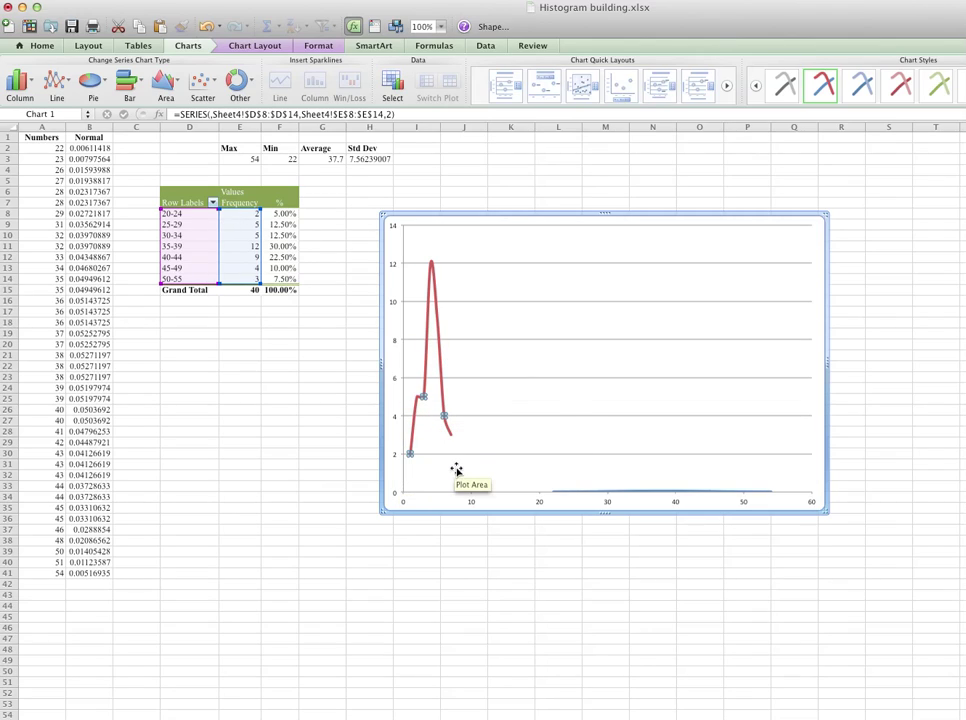
pyautogui.moveTo(430, 272)
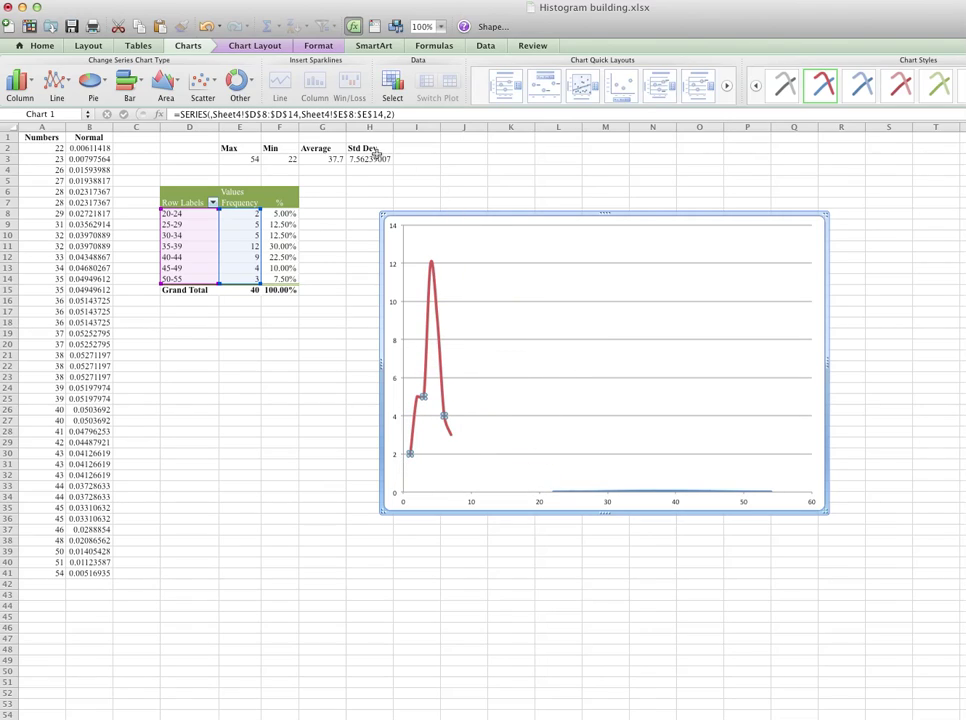
pyautogui.click(178, 46)
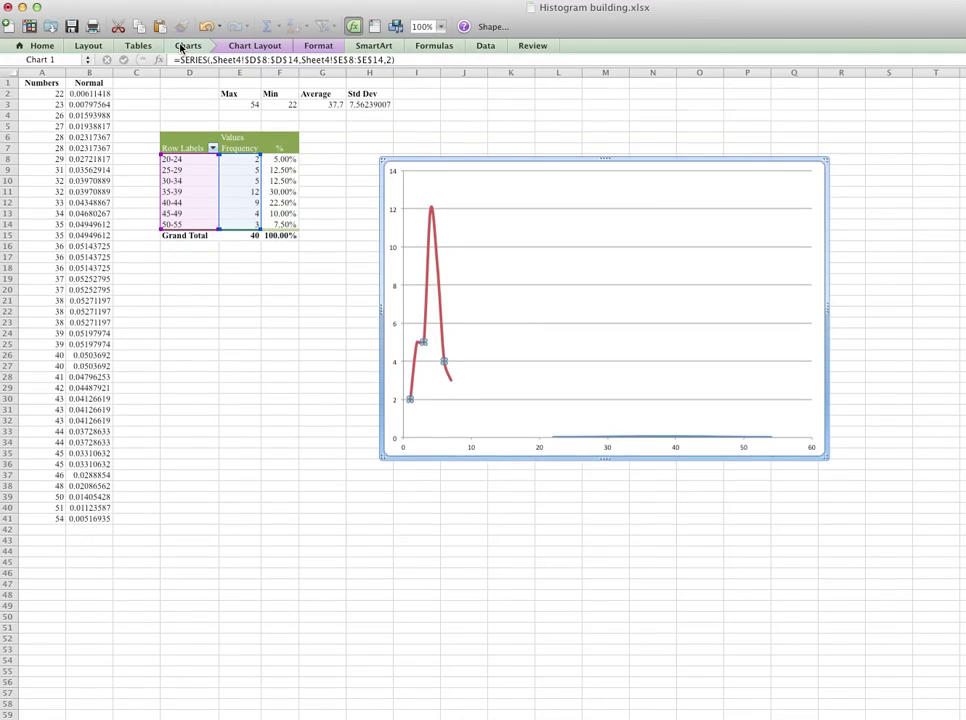
pyautogui.click(185, 46)
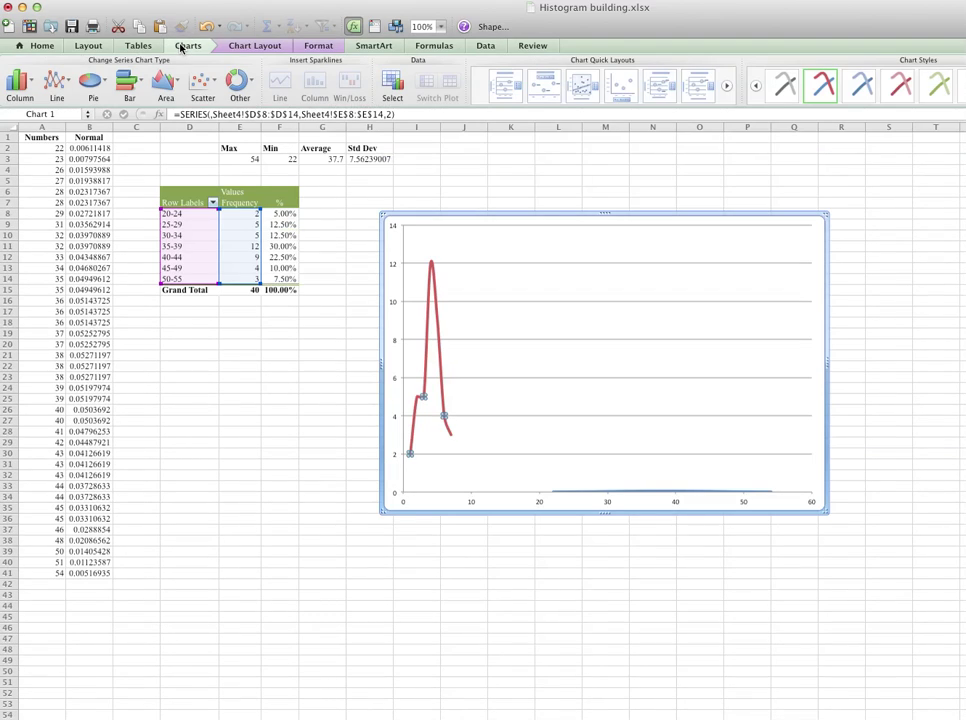
pyautogui.click(19, 84)
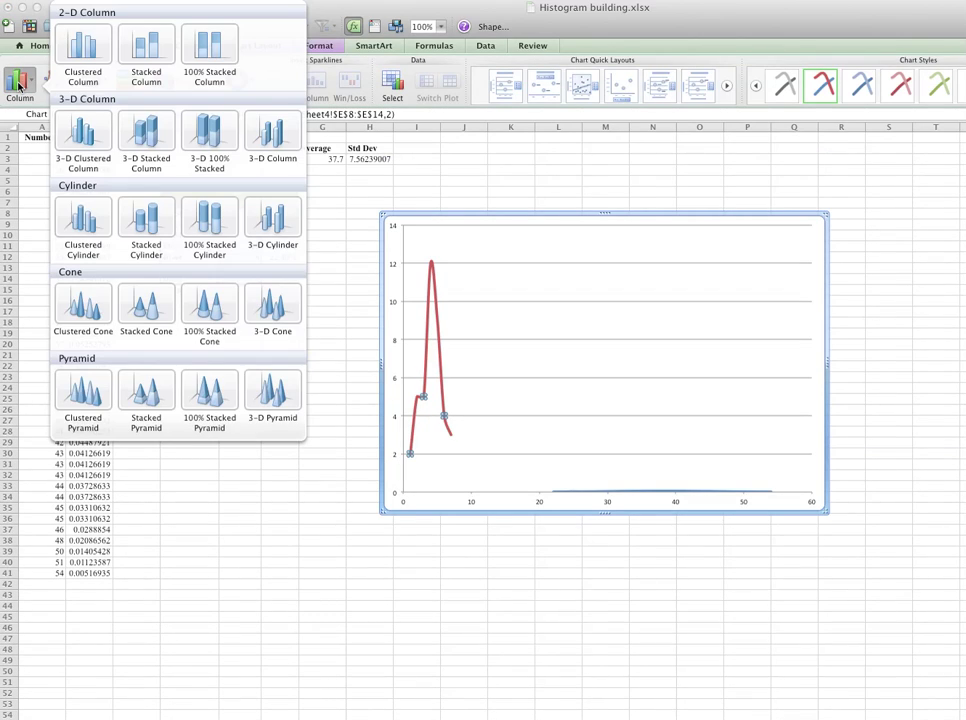
pyautogui.click(84, 54)
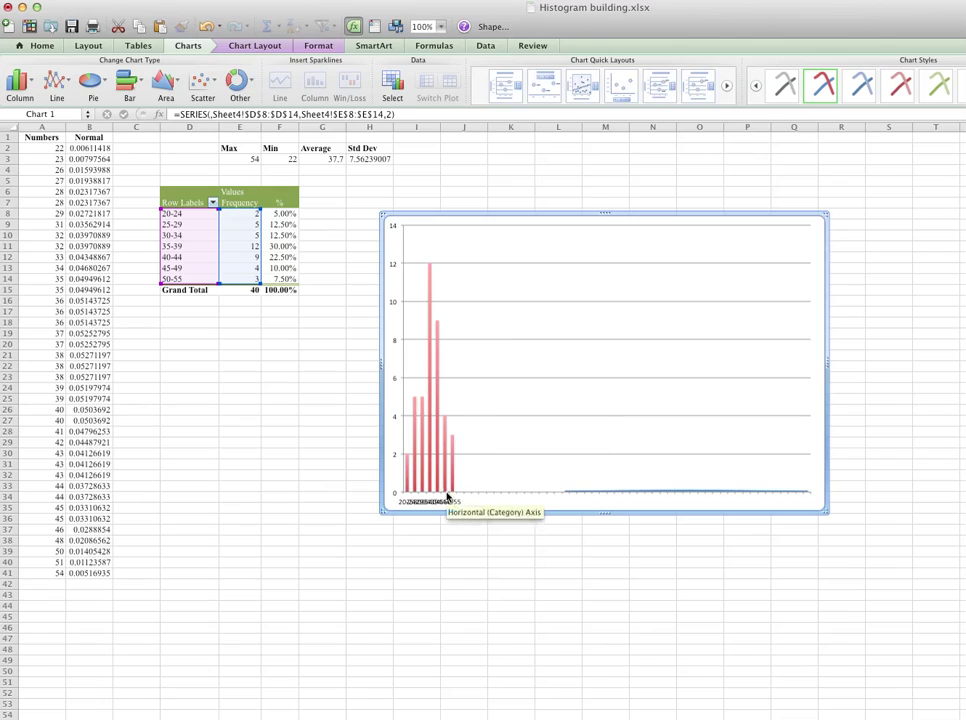
# Step: Browse the Chart Layout axis options and close them without changes
pyautogui.click(318, 48)
pyautogui.click(282, 48)
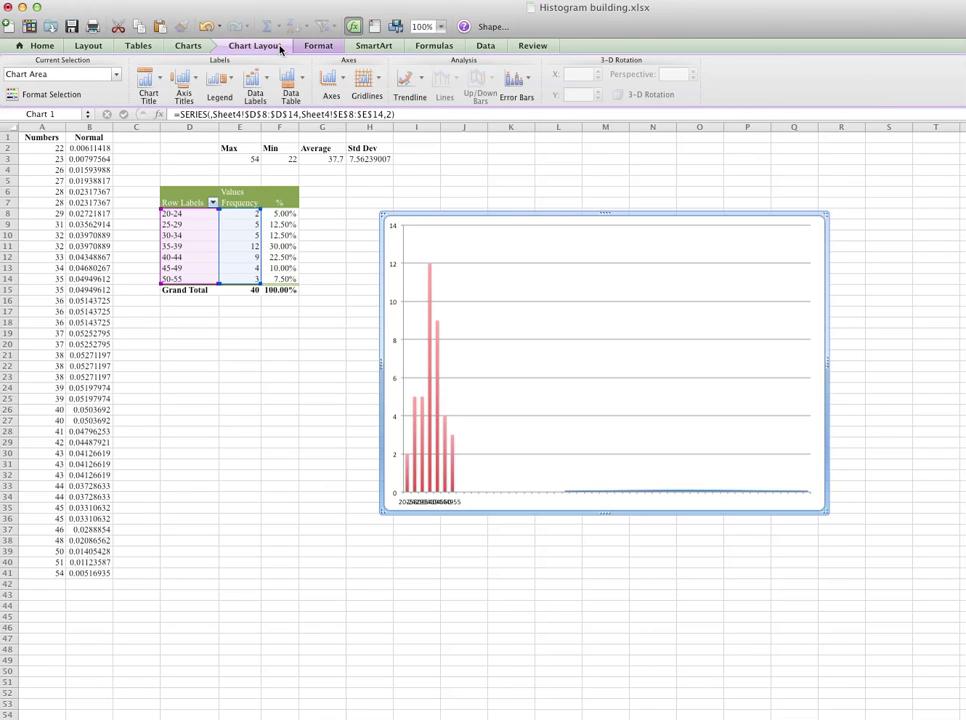
pyautogui.click(326, 79)
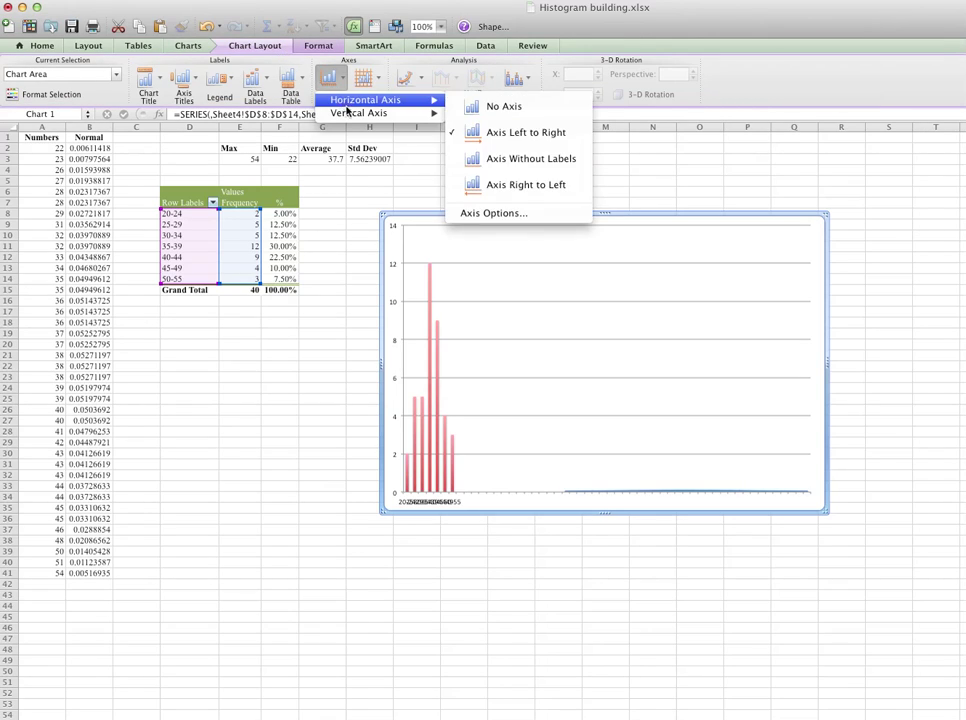
pyautogui.click(634, 177)
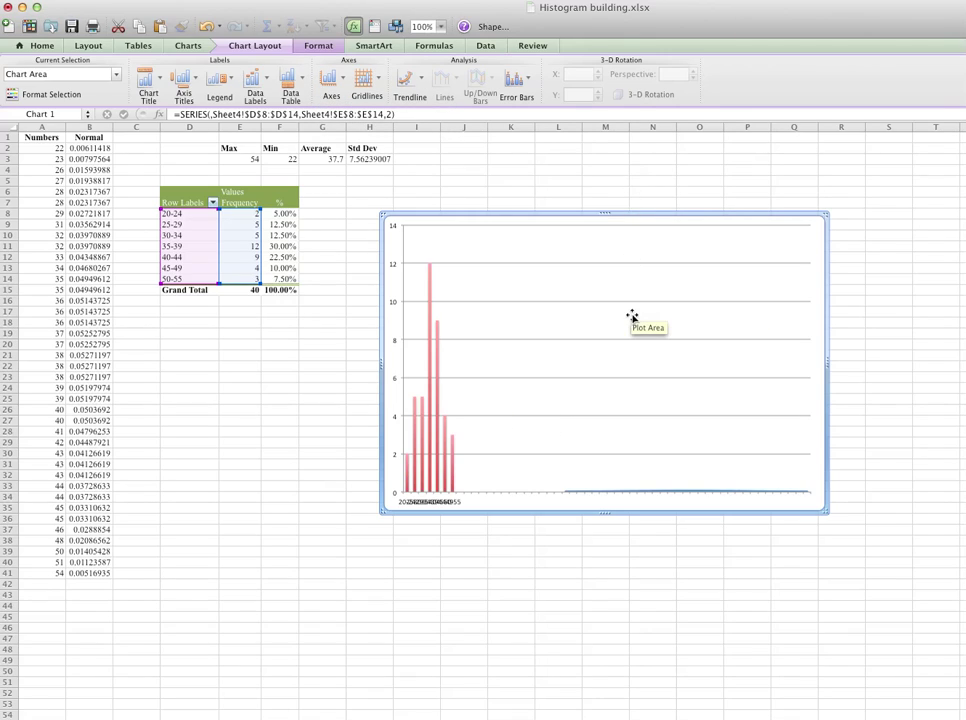
# Step: Plot the Normal series on the secondary vertical axis
pyautogui.click(651, 492)
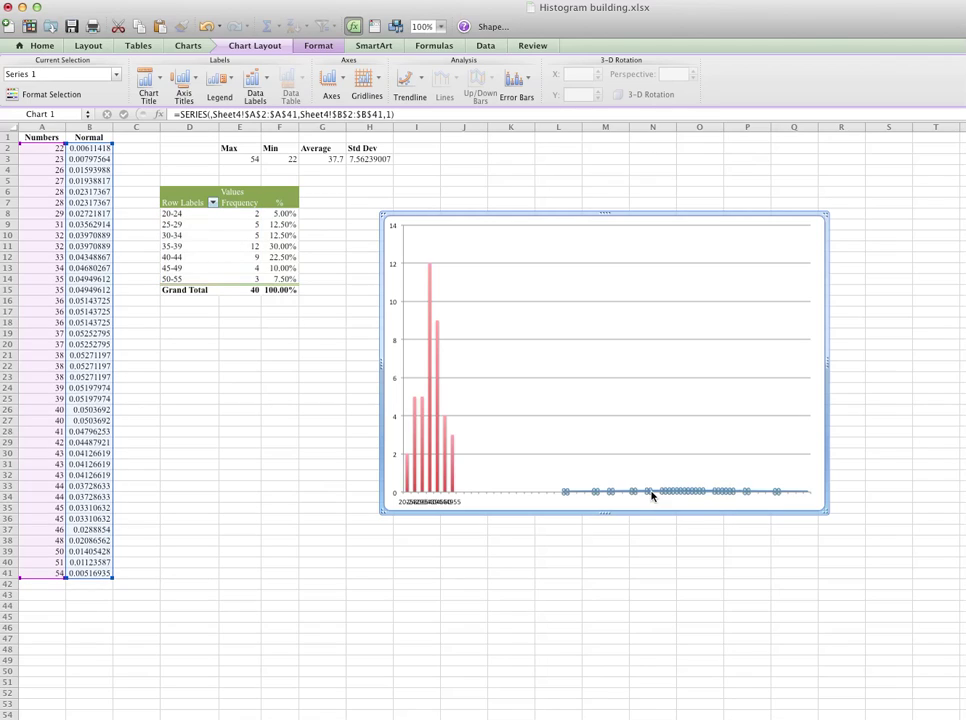
pyautogui.doubleClick(652, 494)
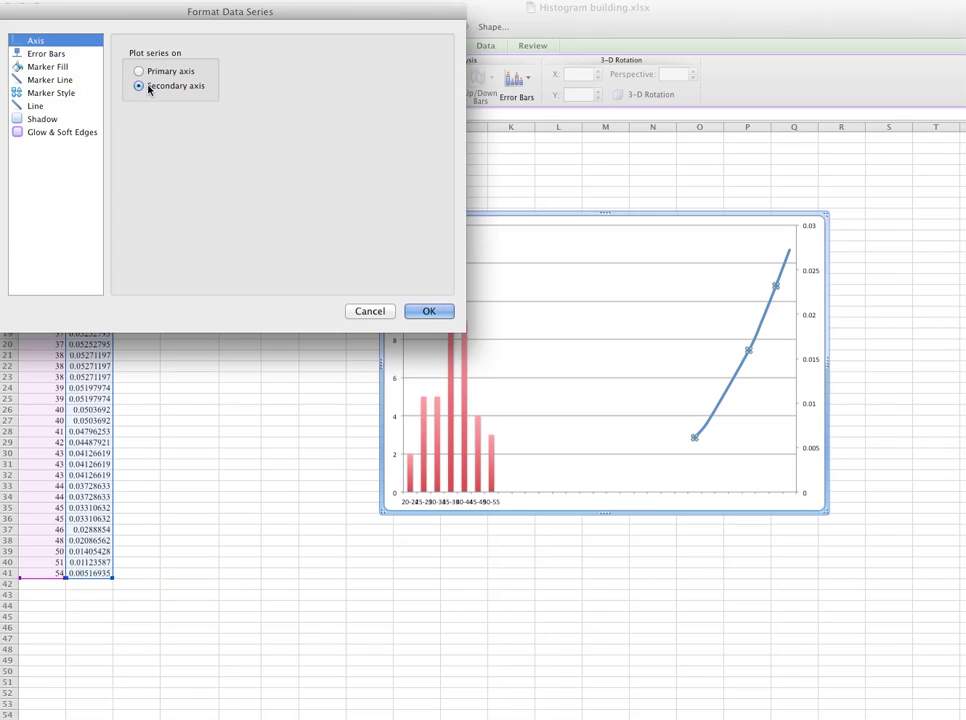
pyautogui.click(429, 311)
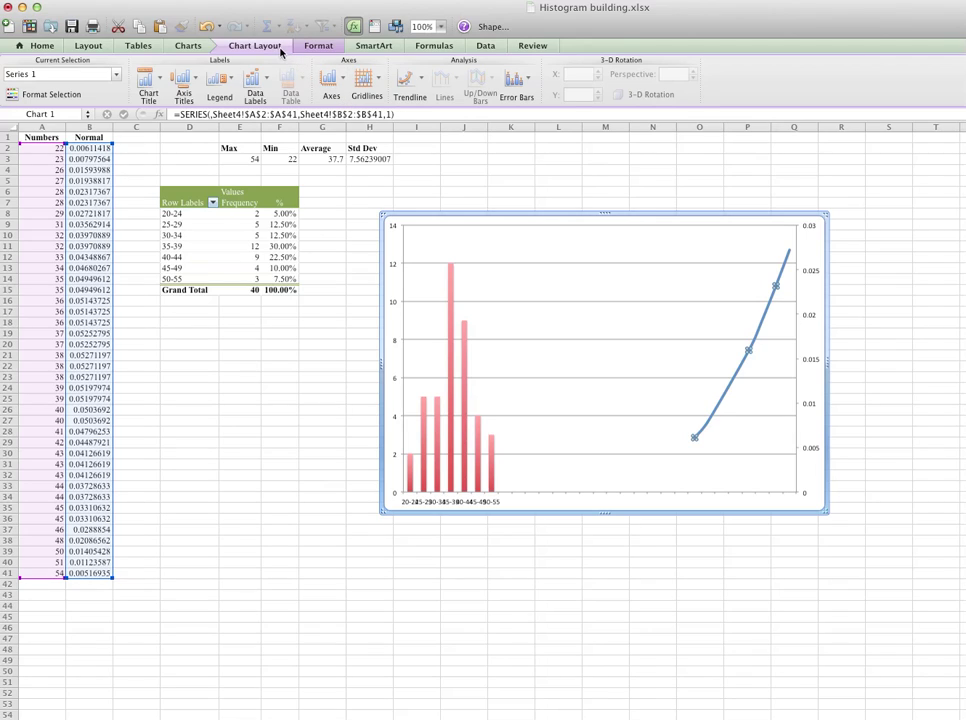
# Step: Add a default secondary horizontal axis spanning 0 to 60 to the chart
pyautogui.click(329, 80)
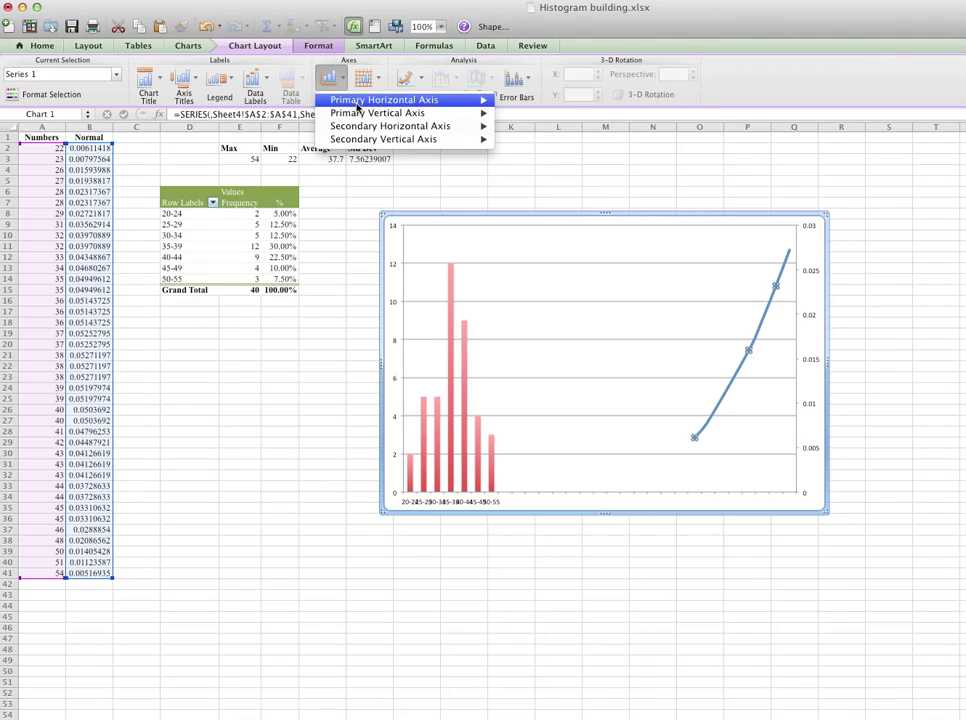
pyautogui.moveTo(365, 140)
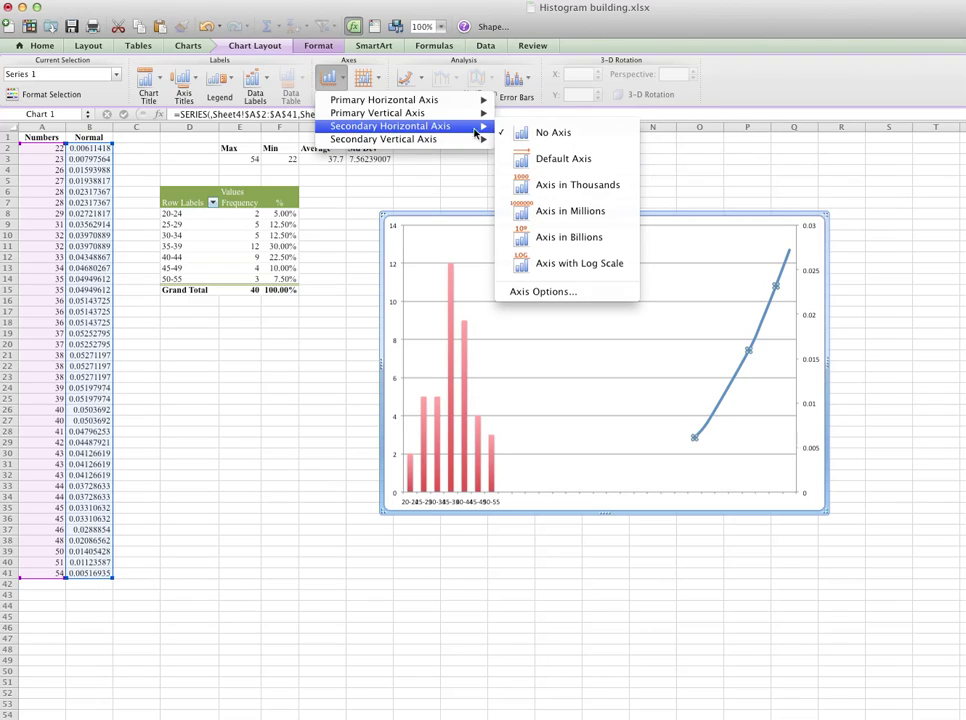
pyautogui.click(540, 159)
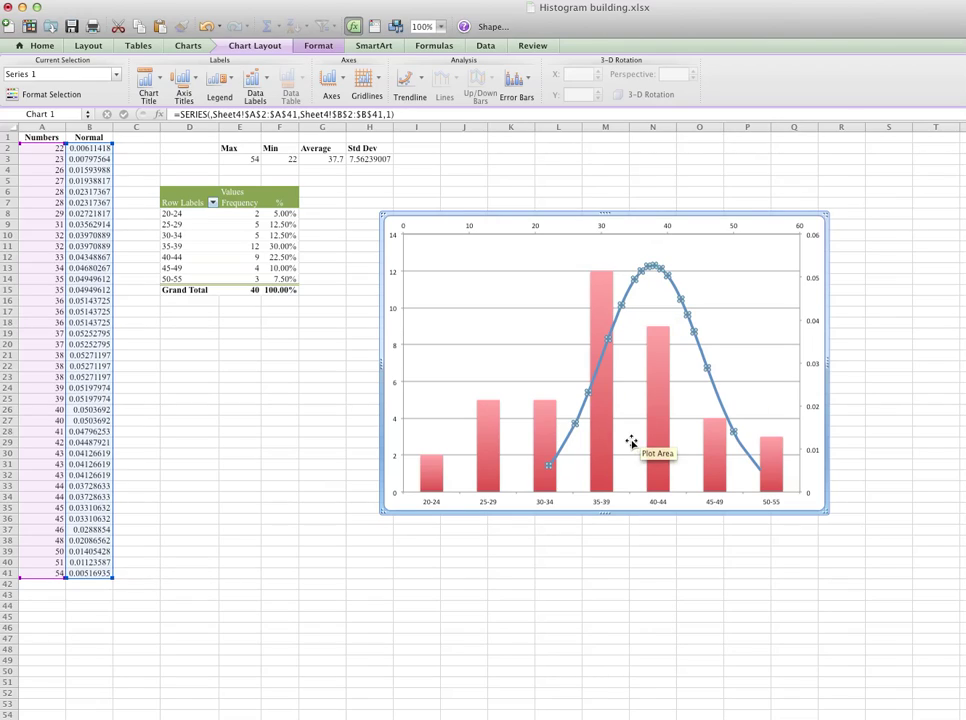
# Step: Format the normal curve series as a smoothed line with no markers
pyautogui.press('super+1')
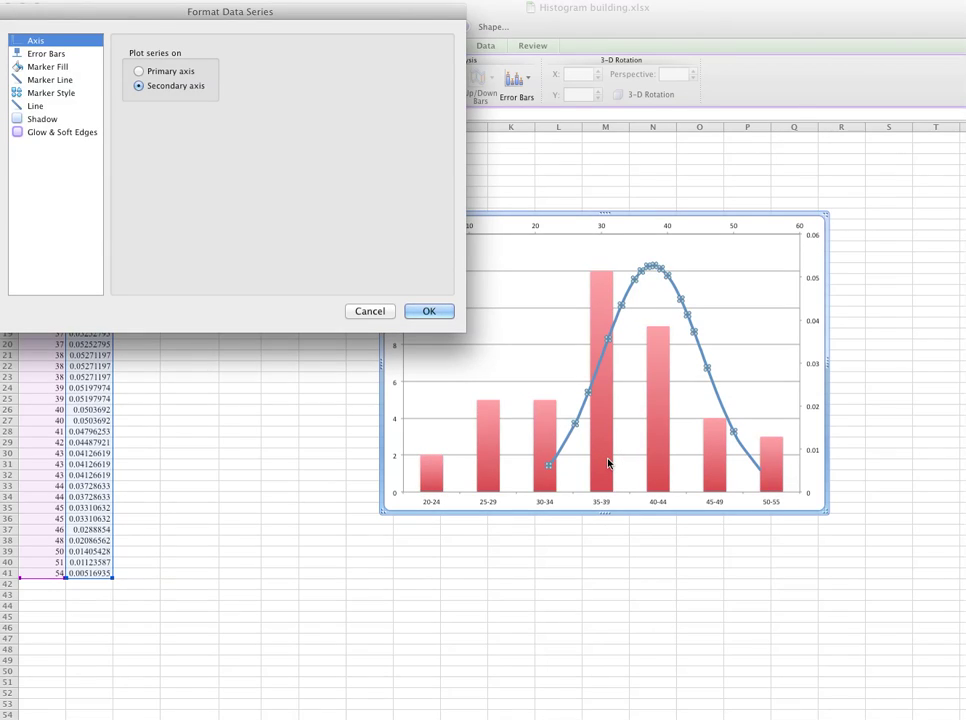
pyautogui.click(30, 55)
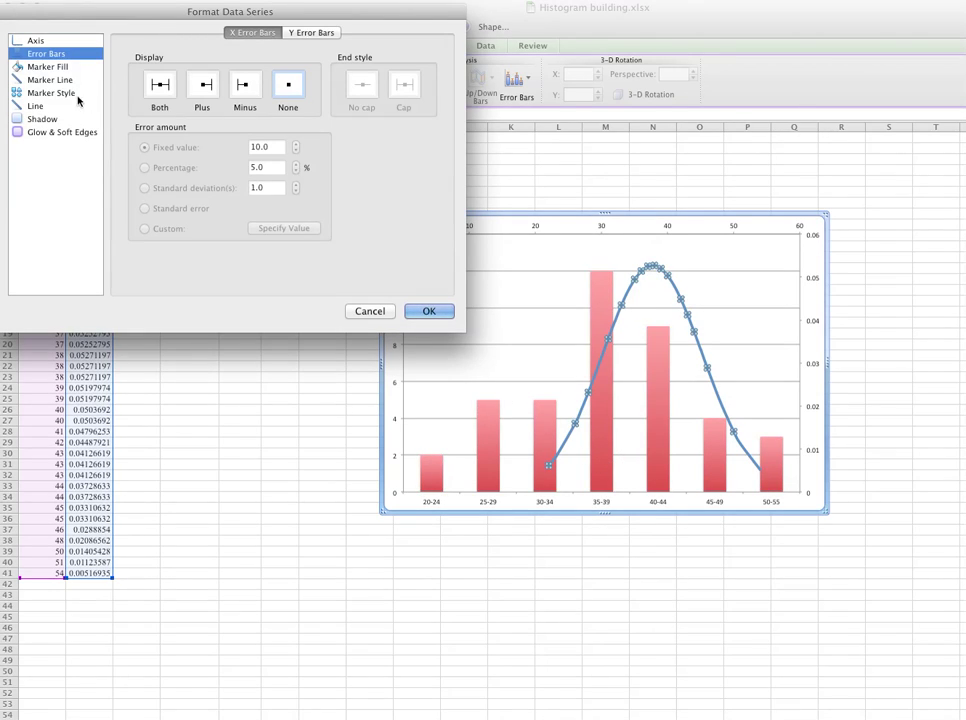
pyautogui.click(43, 66)
pyautogui.click(44, 80)
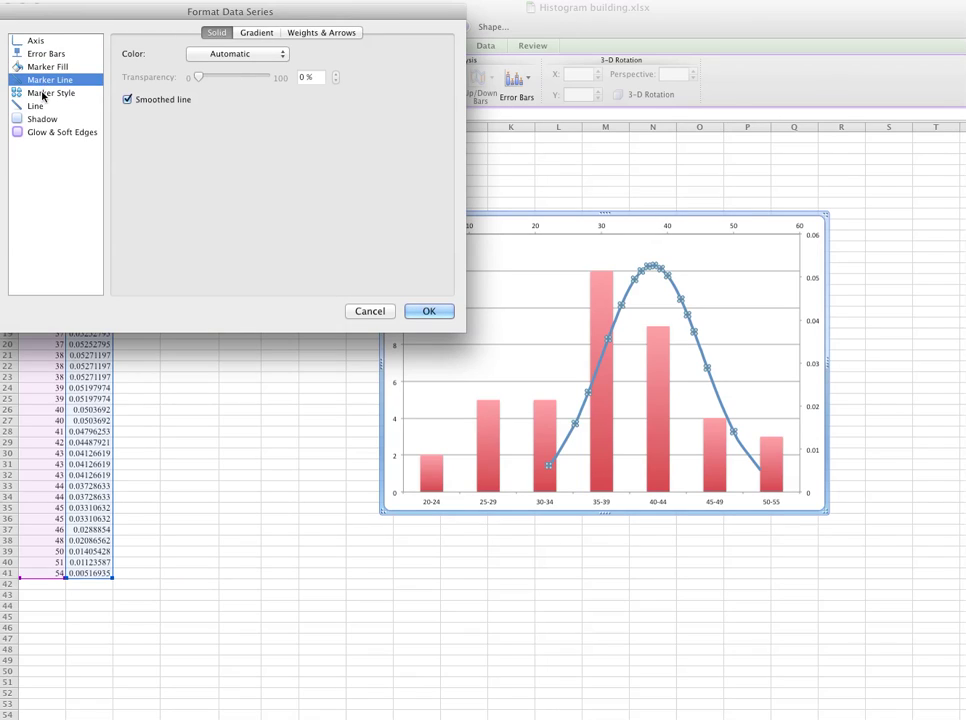
pyautogui.click(42, 93)
pyautogui.click(40, 106)
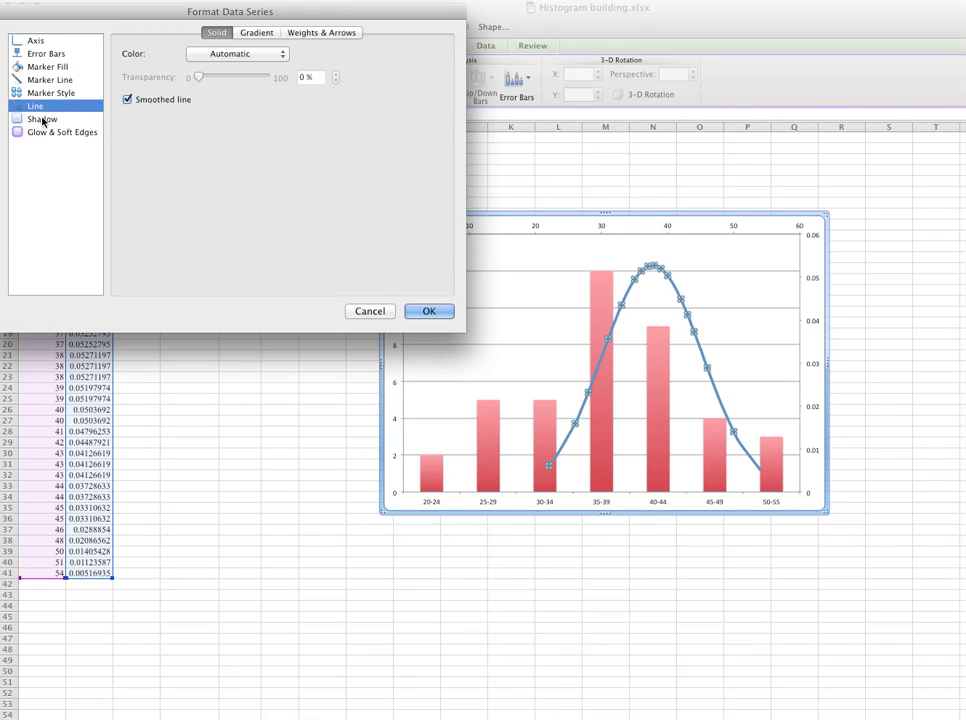
pyautogui.click(41, 119)
pyautogui.click(44, 132)
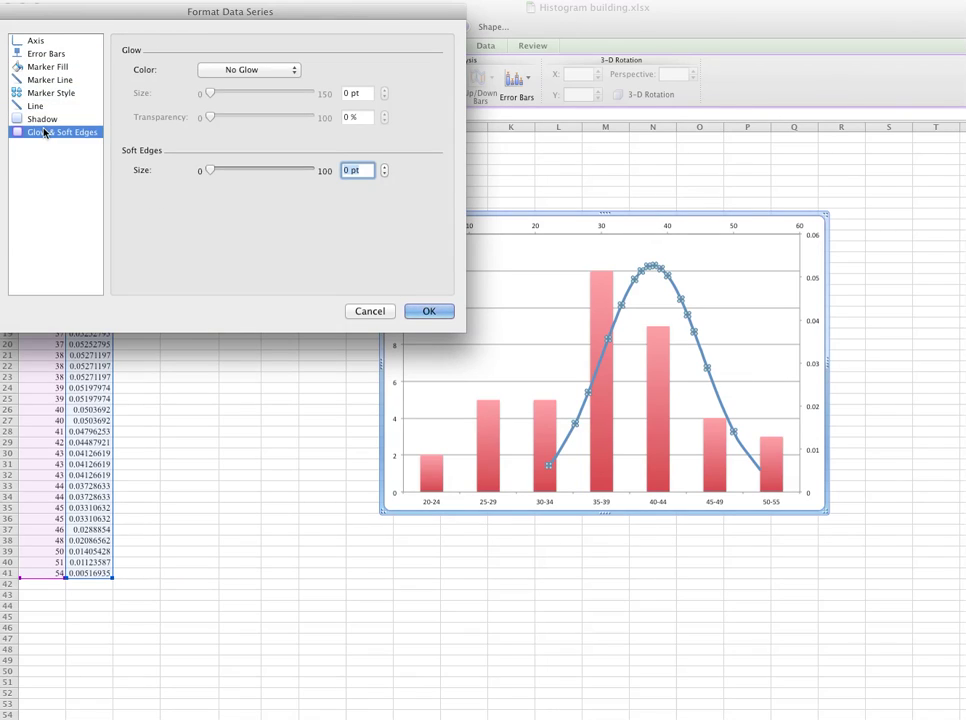
pyautogui.click(433, 313)
# Step: Check which axis the frequency columns use, closing without changes
pyautogui.doubleClick(487, 448)
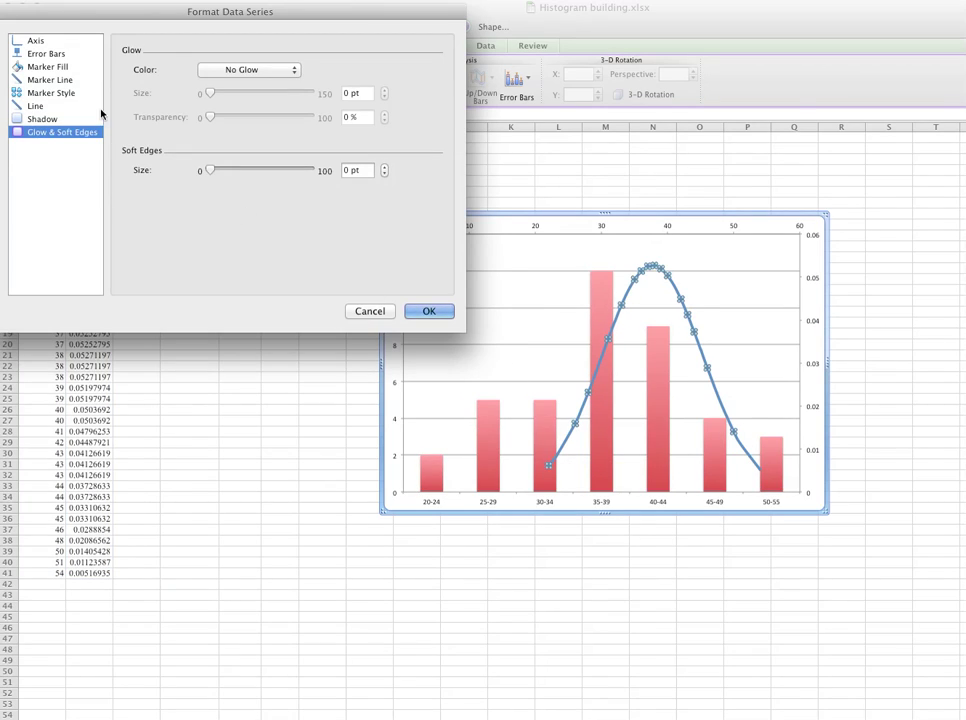
pyautogui.click(36, 41)
pyautogui.click(371, 312)
# Step: Inspect the column series and the 35-39 point formatting without changing anything
pyautogui.doubleClick(610, 280)
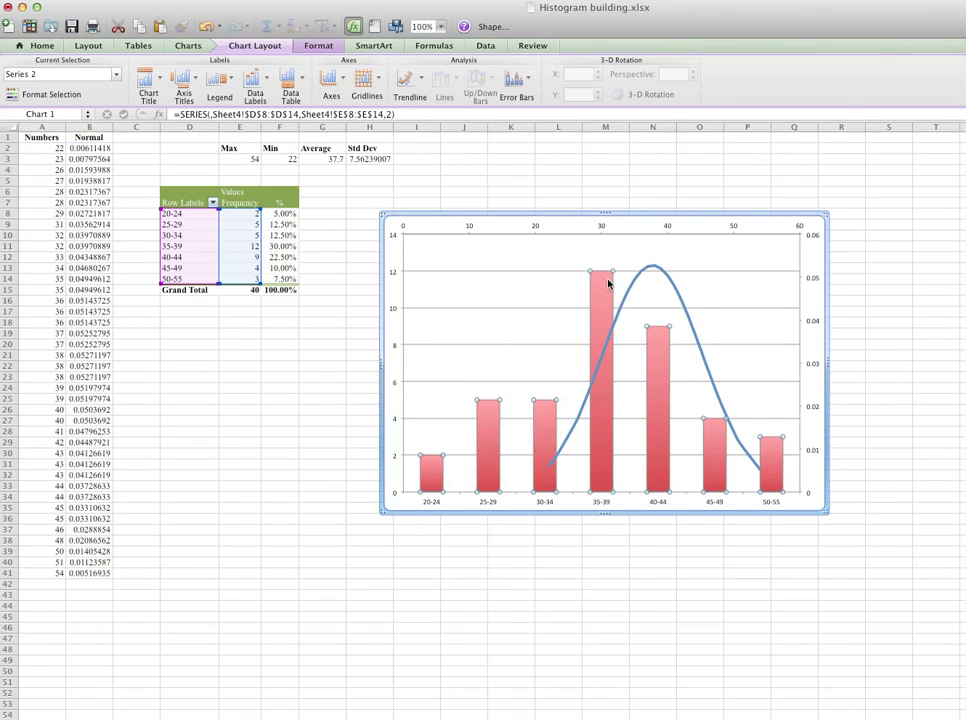
pyautogui.click(426, 311)
pyautogui.click(605, 307)
pyautogui.rightClick(605, 307)
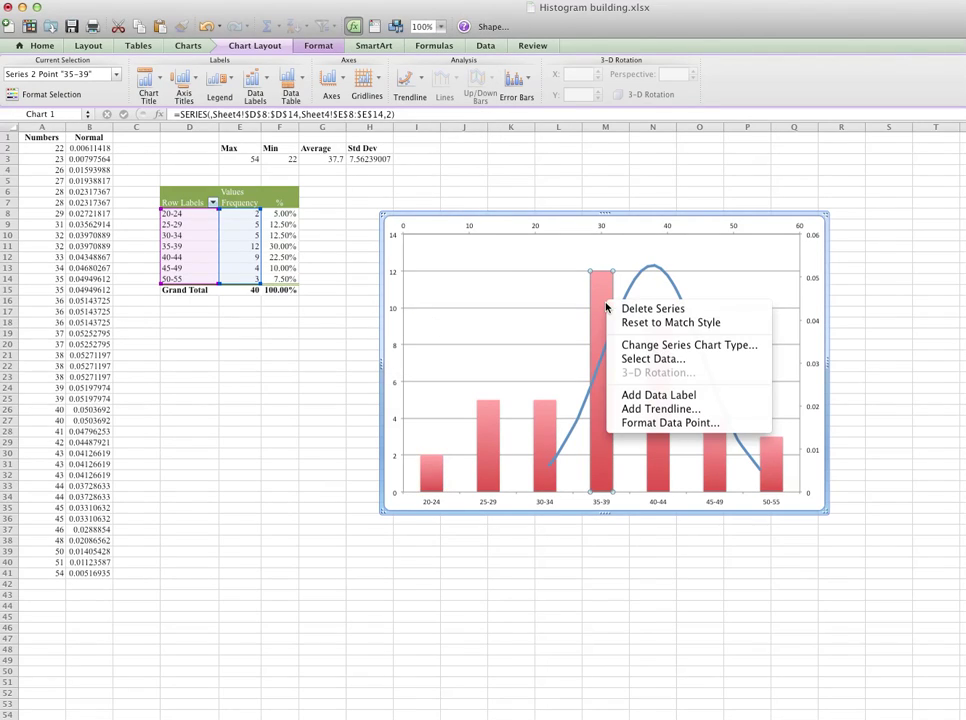
pyautogui.click(637, 423)
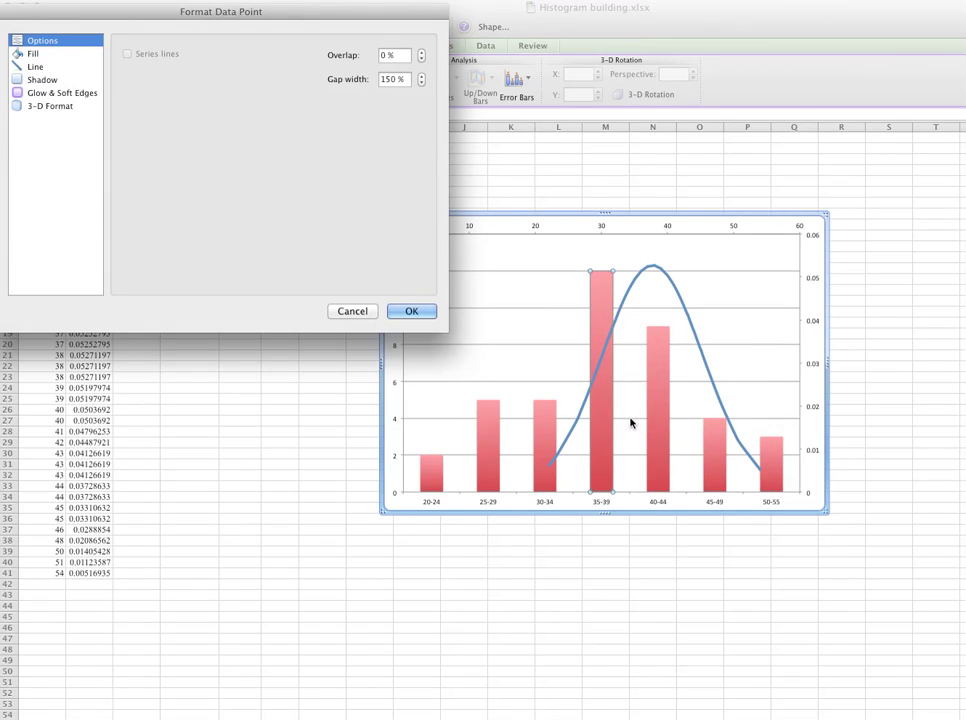
pyautogui.click(414, 313)
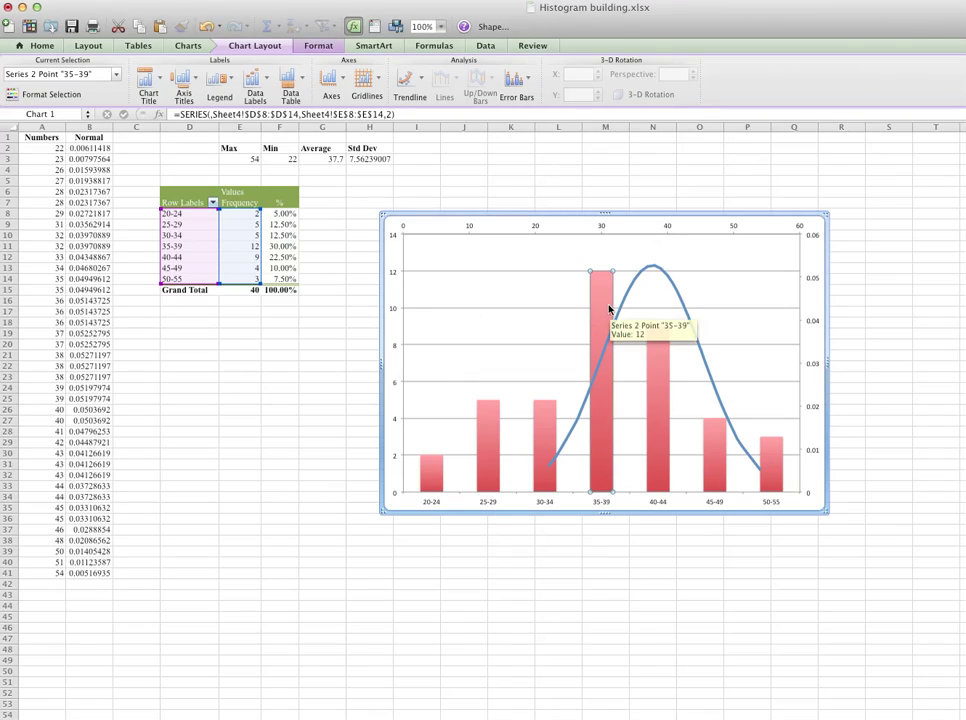
# Step: Set the columns' gap width from 150 % to 0 %
pyautogui.rightClick(610, 284)
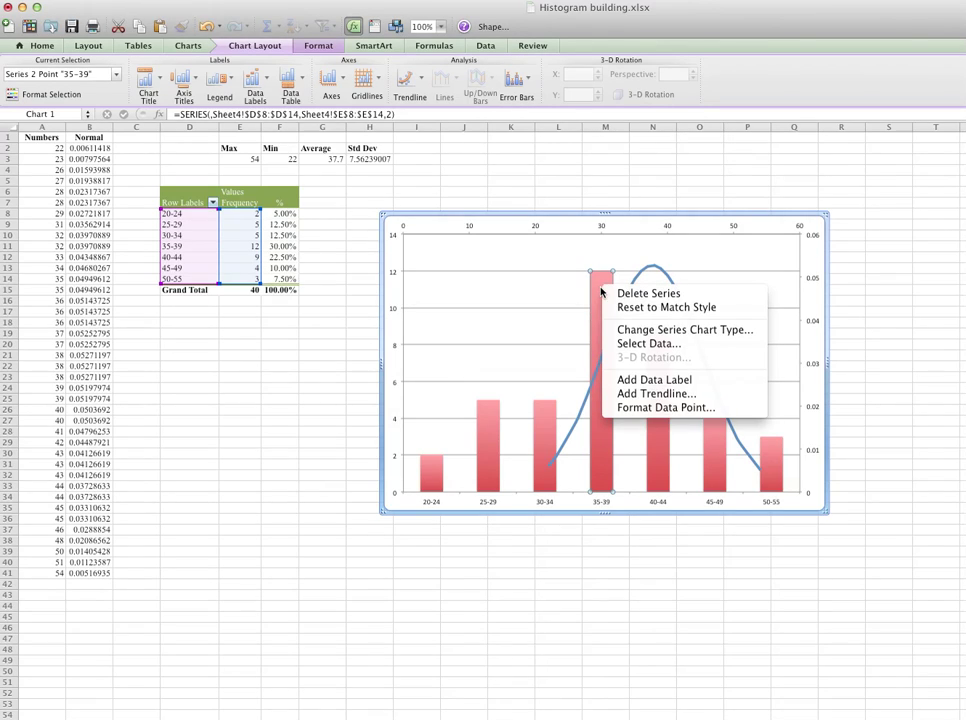
pyautogui.click(648, 408)
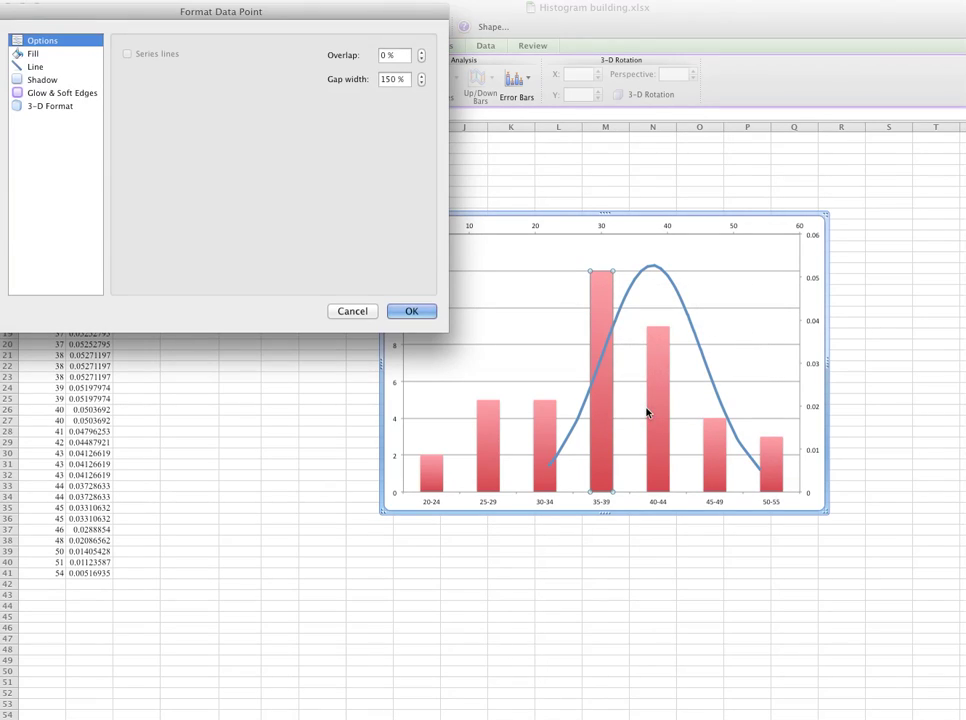
pyautogui.click(397, 79)
pyautogui.press('super+a')
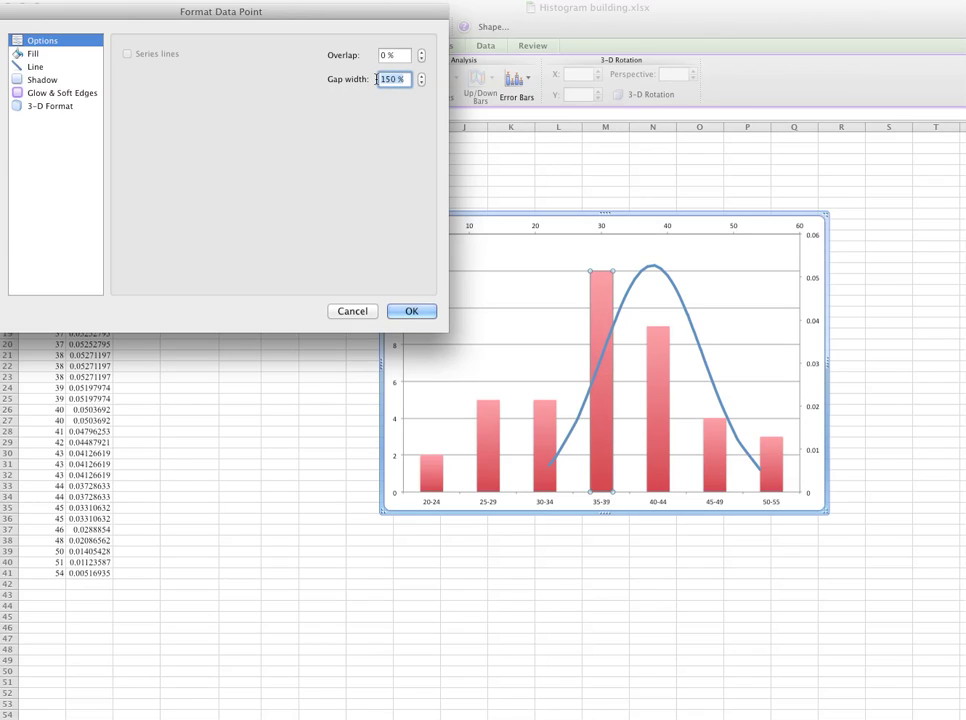
pyautogui.write('0')
pyautogui.click(421, 313)
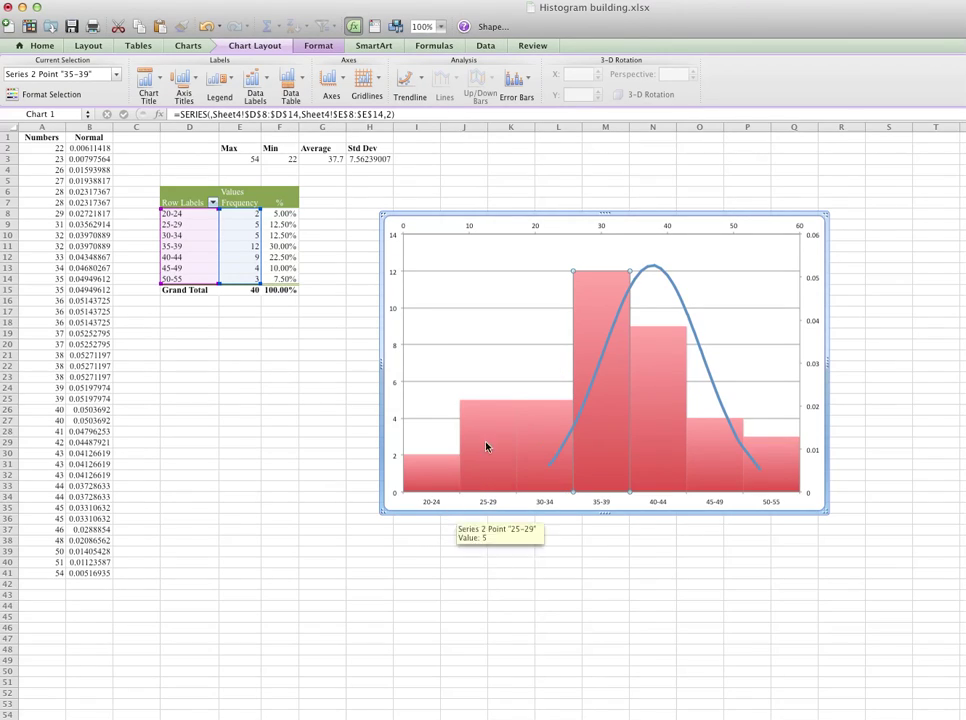
# Step: Set the top secondary axis's major tick marks and labels to None
pyautogui.click(536, 230)
pyautogui.doubleClick(536, 230)
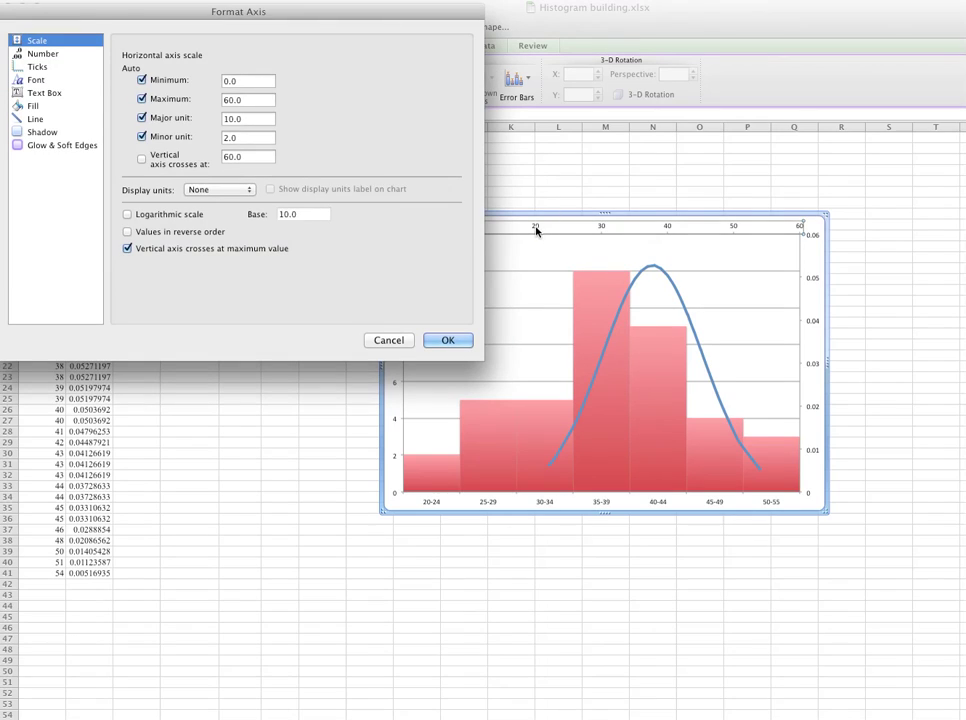
pyautogui.click(389, 341)
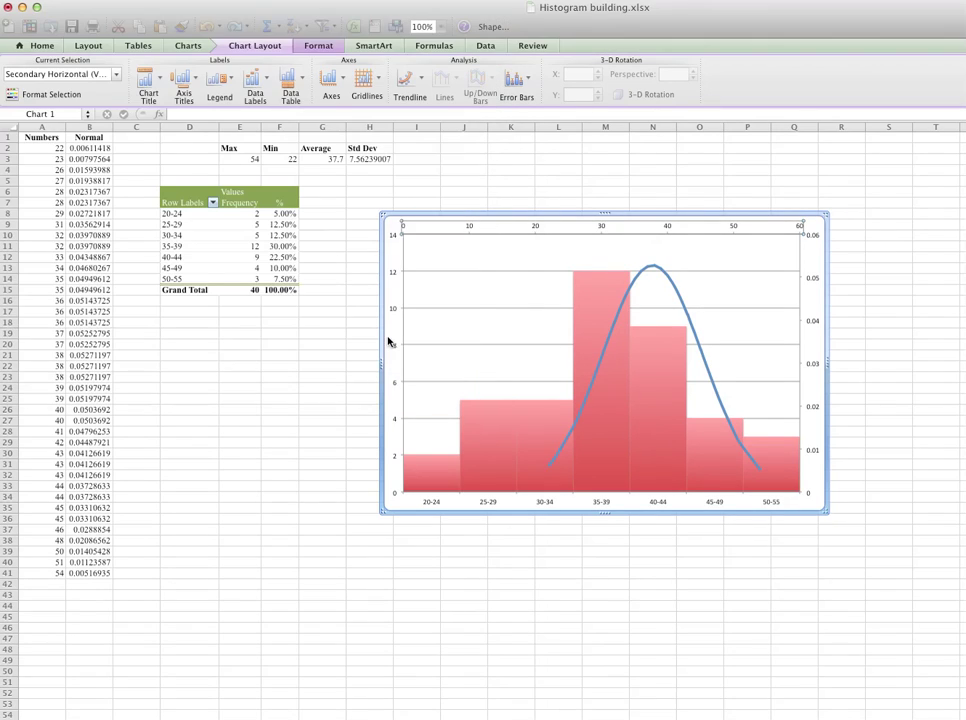
pyautogui.rightClick(537, 231)
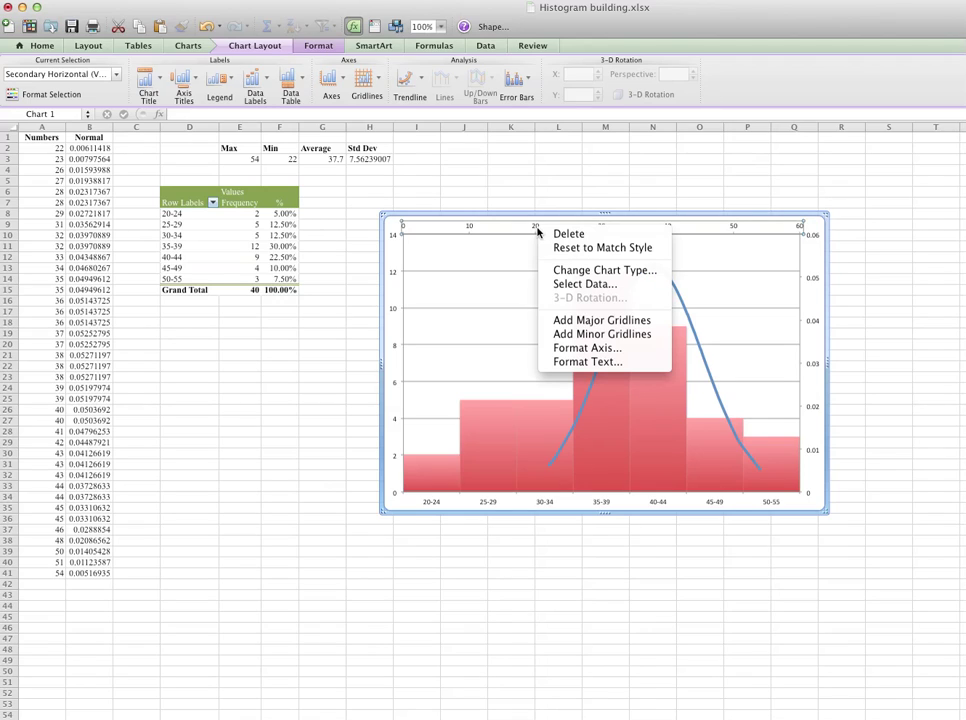
pyautogui.doubleClick(537, 231)
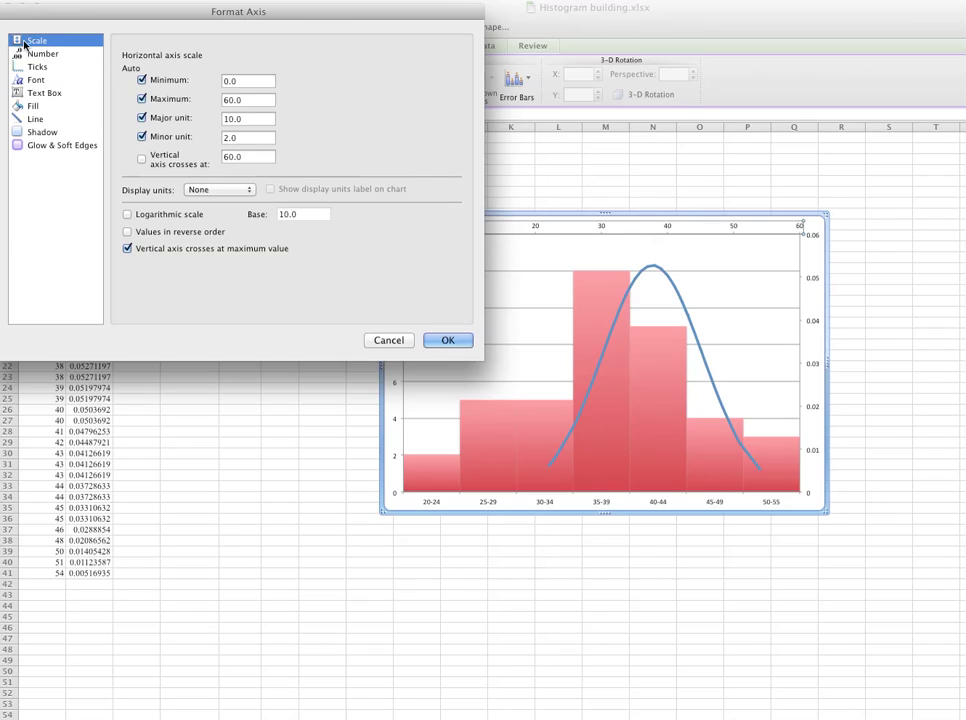
pyautogui.click(37, 67)
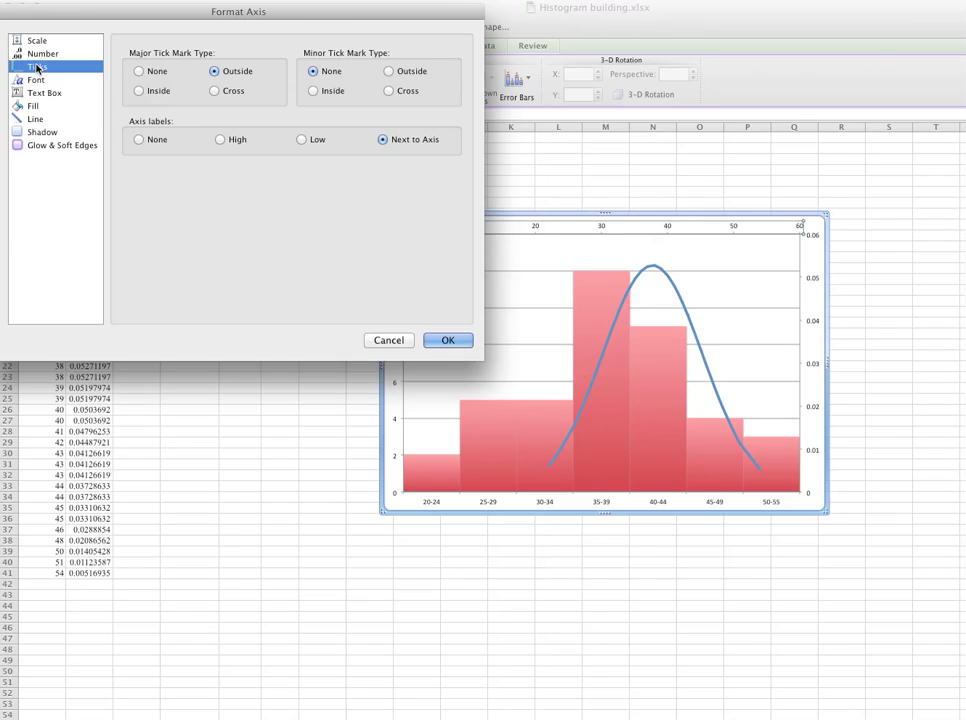
pyautogui.click(139, 72)
pyautogui.click(139, 140)
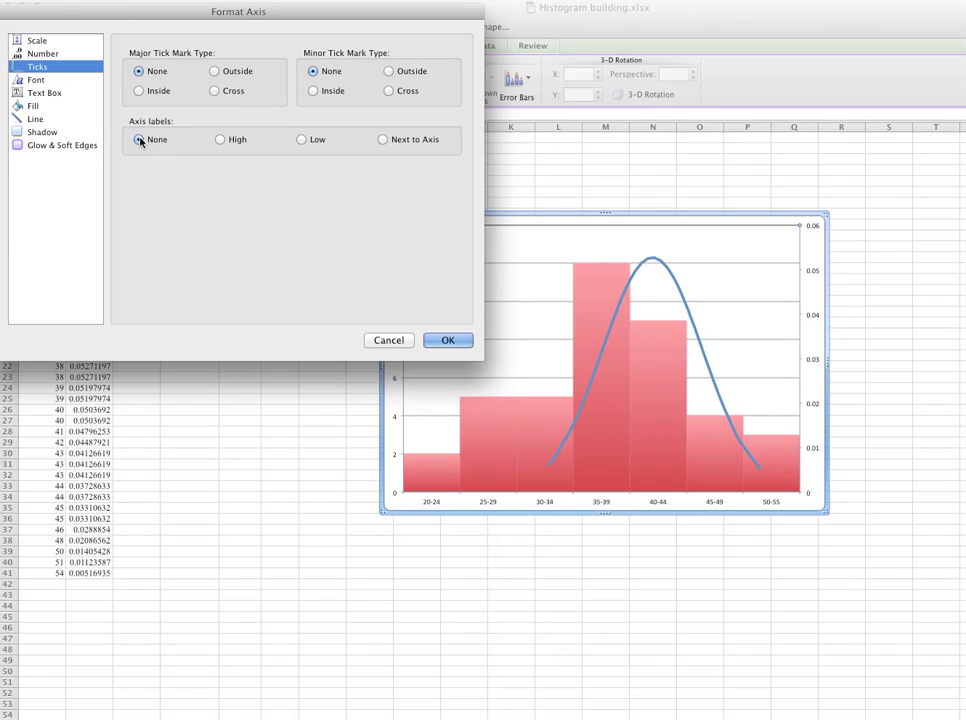
pyautogui.click(467, 345)
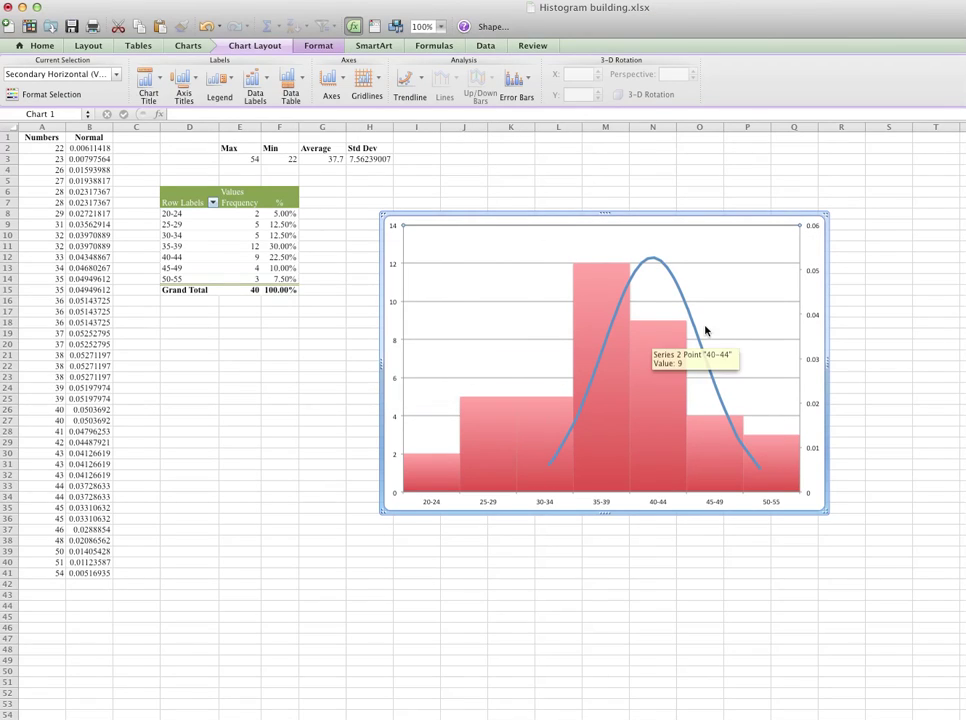
# Step: Set the right-hand secondary axis's labels and tick marks to None
pyautogui.doubleClick(812, 274)
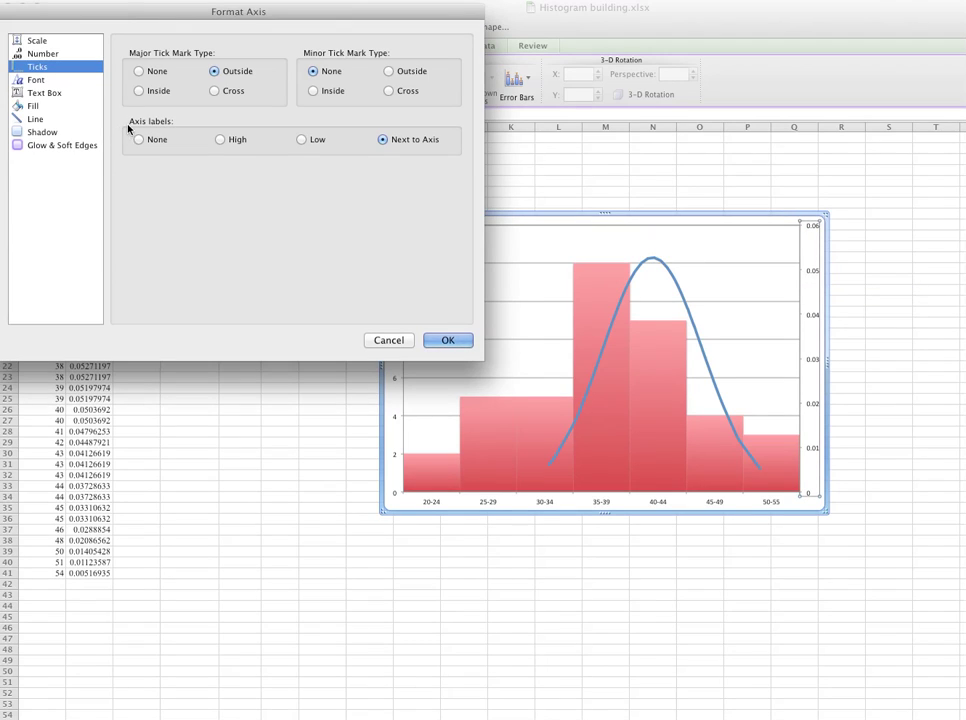
pyautogui.click(139, 141)
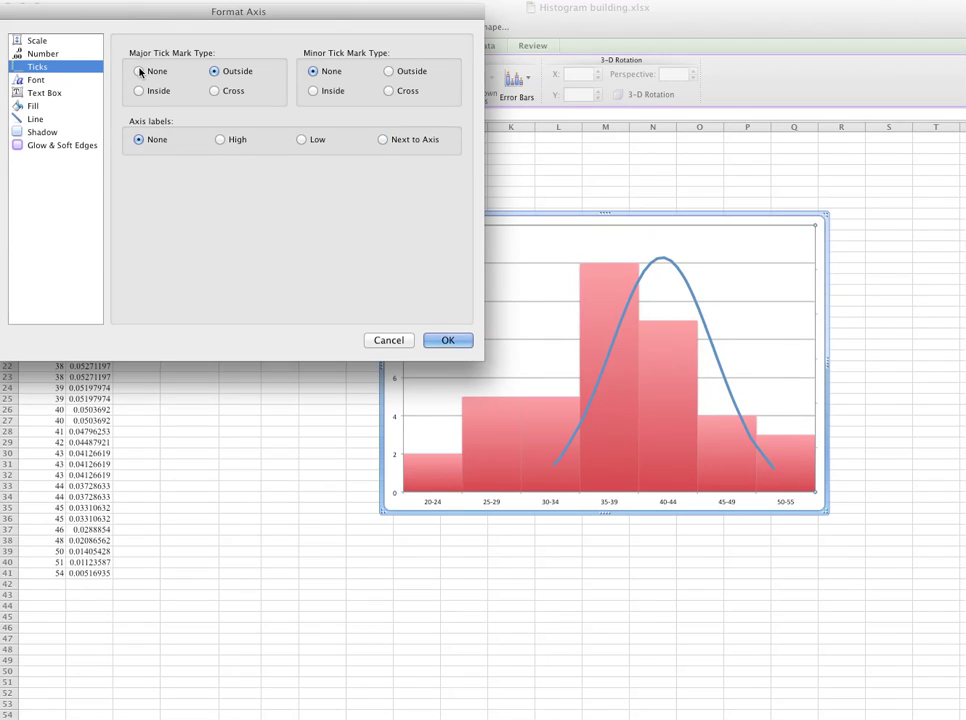
pyautogui.click(139, 72)
# Step: Apply the right-axis changes and browse the normal curve's formatting categories
pyautogui.click(446, 340)
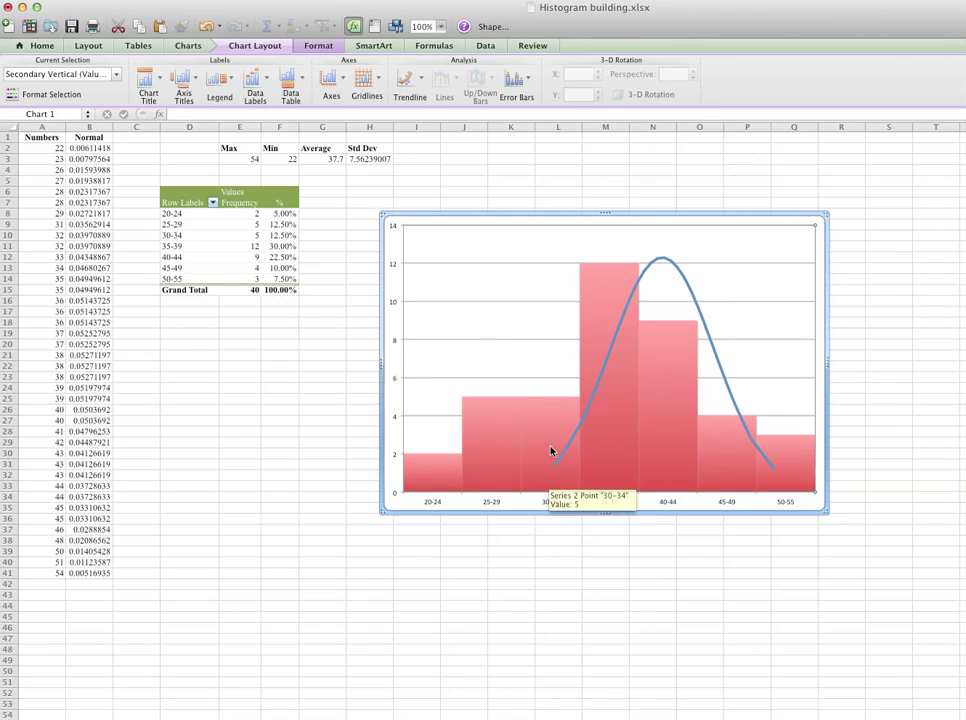
pyautogui.doubleClick(686, 283)
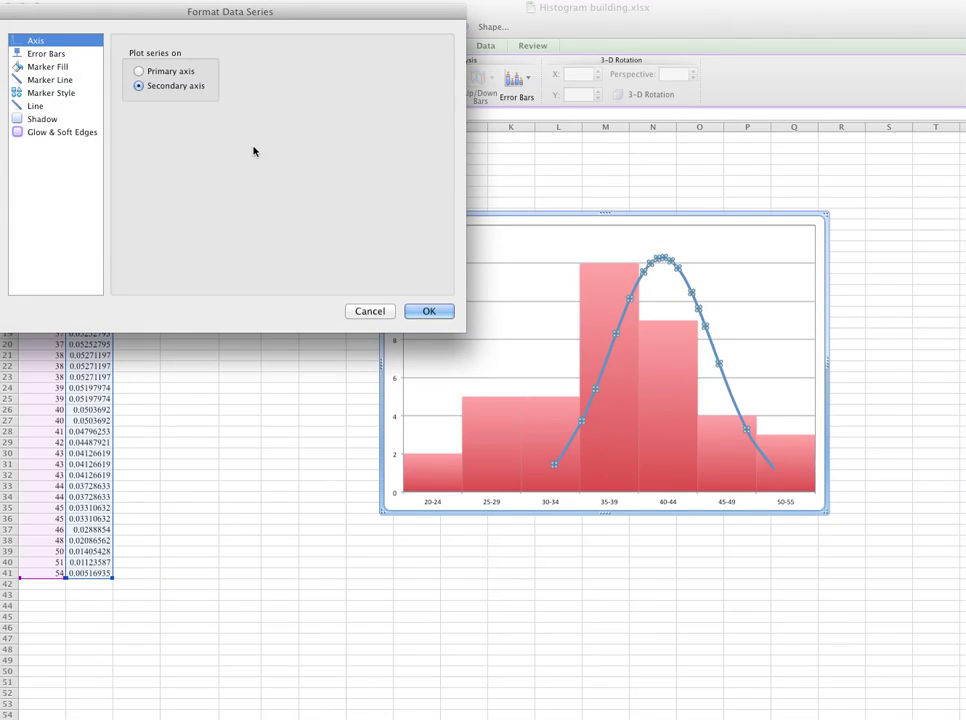
pyautogui.click(45, 53)
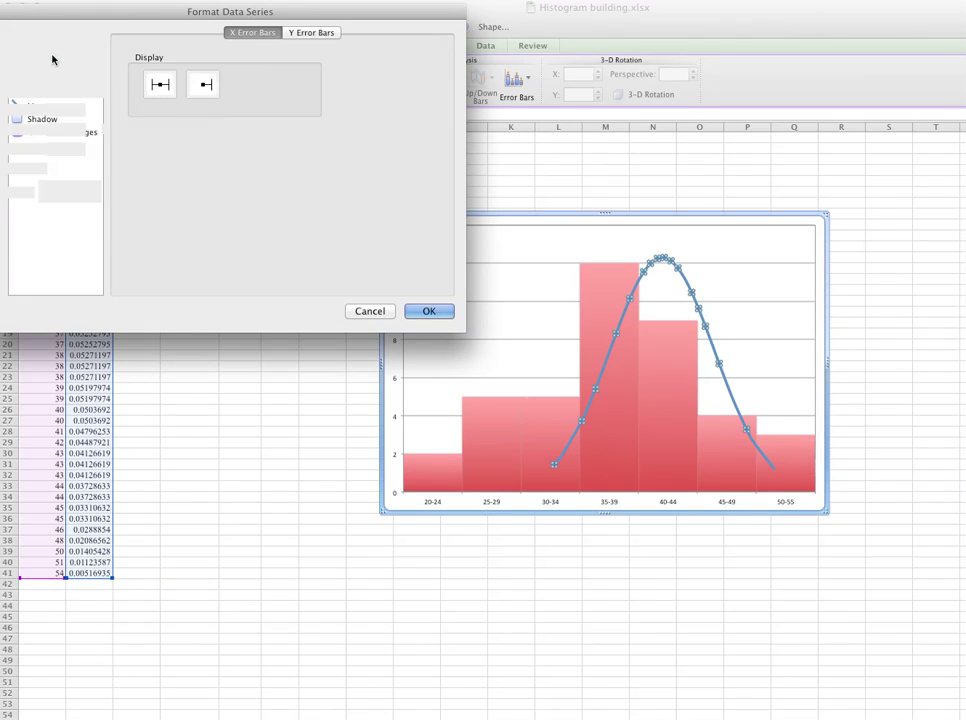
pyautogui.click(45, 66)
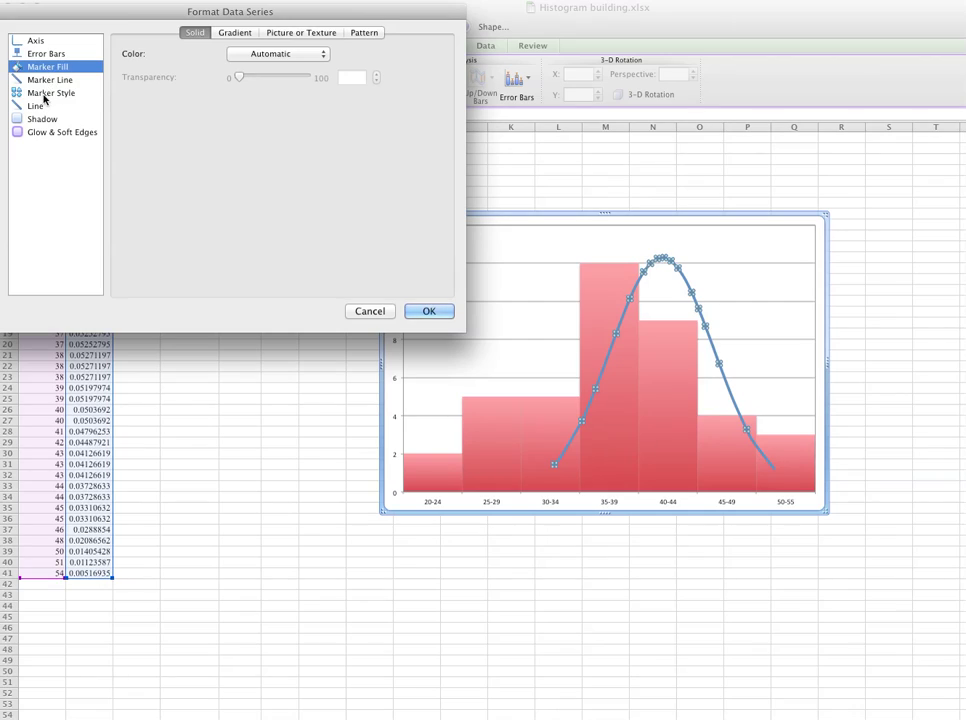
pyautogui.click(42, 93)
pyautogui.click(36, 106)
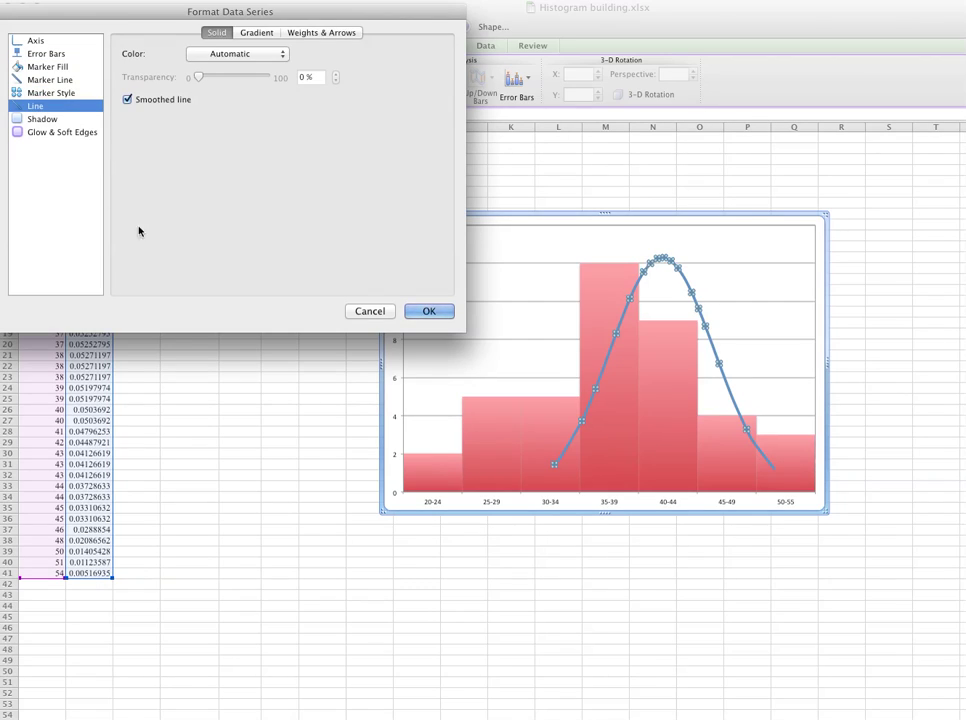
pyautogui.click(43, 119)
pyautogui.click(55, 132)
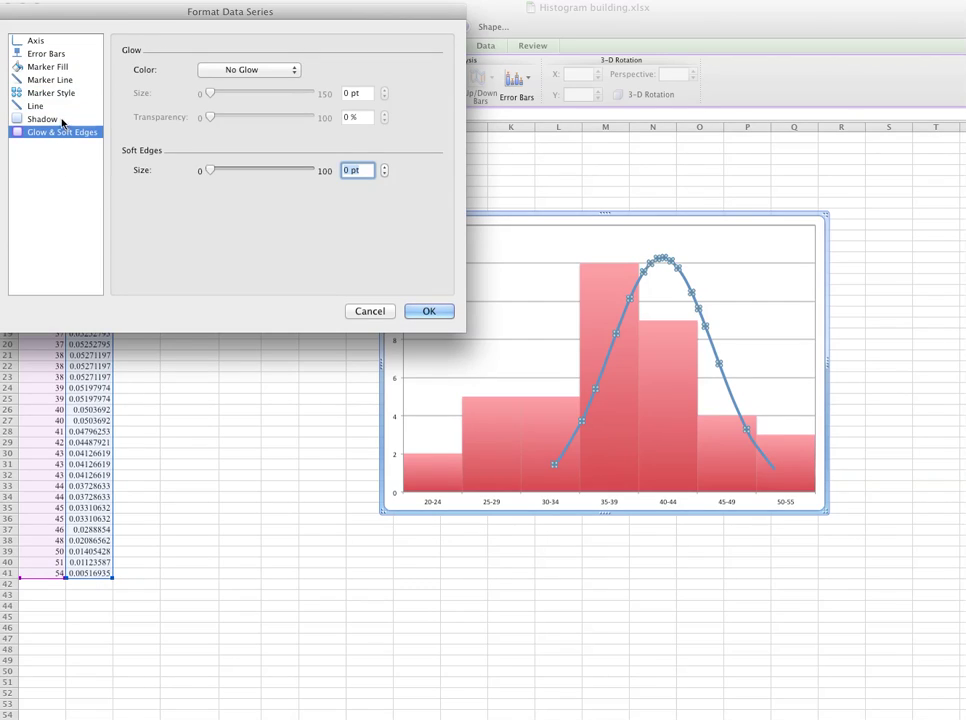
# Step: Set the normal curve's line colour to black
pyautogui.click(40, 52)
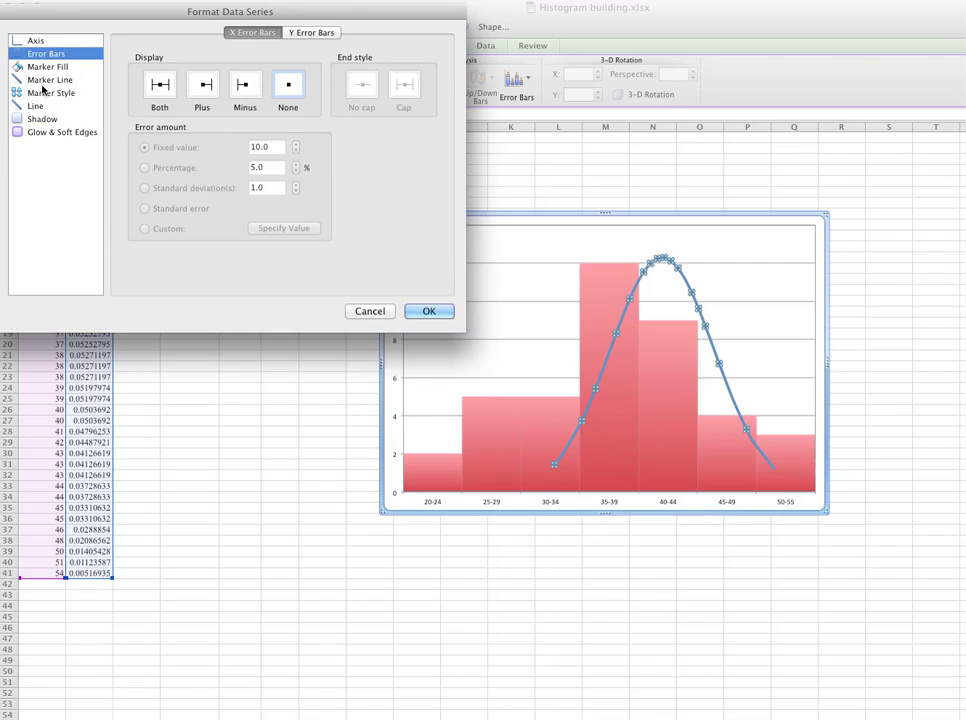
pyautogui.click(42, 82)
pyautogui.click(40, 107)
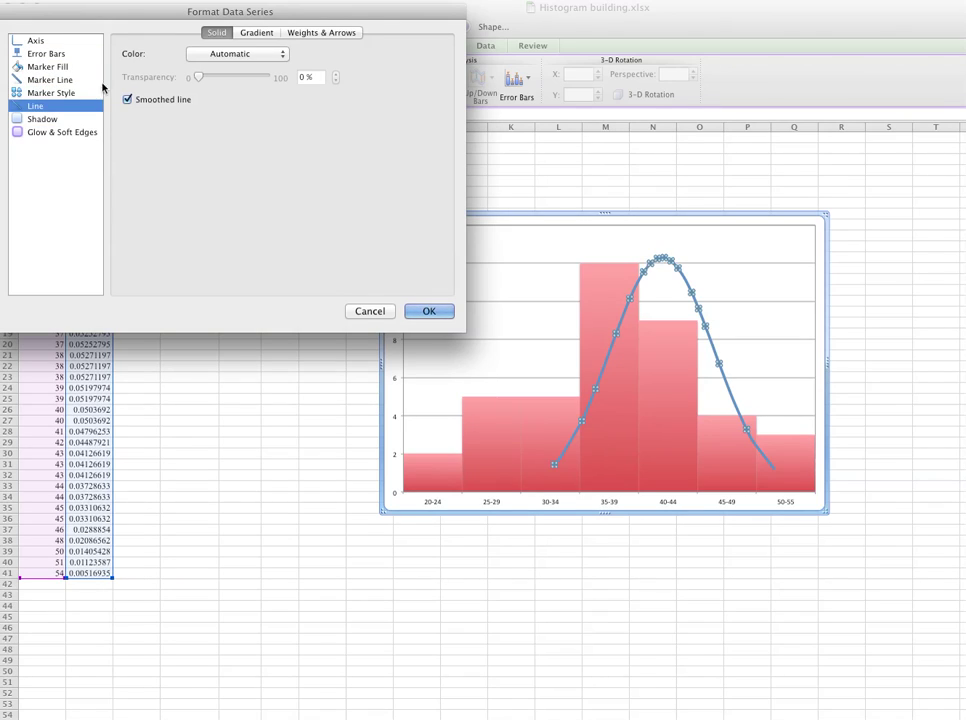
pyautogui.click(282, 56)
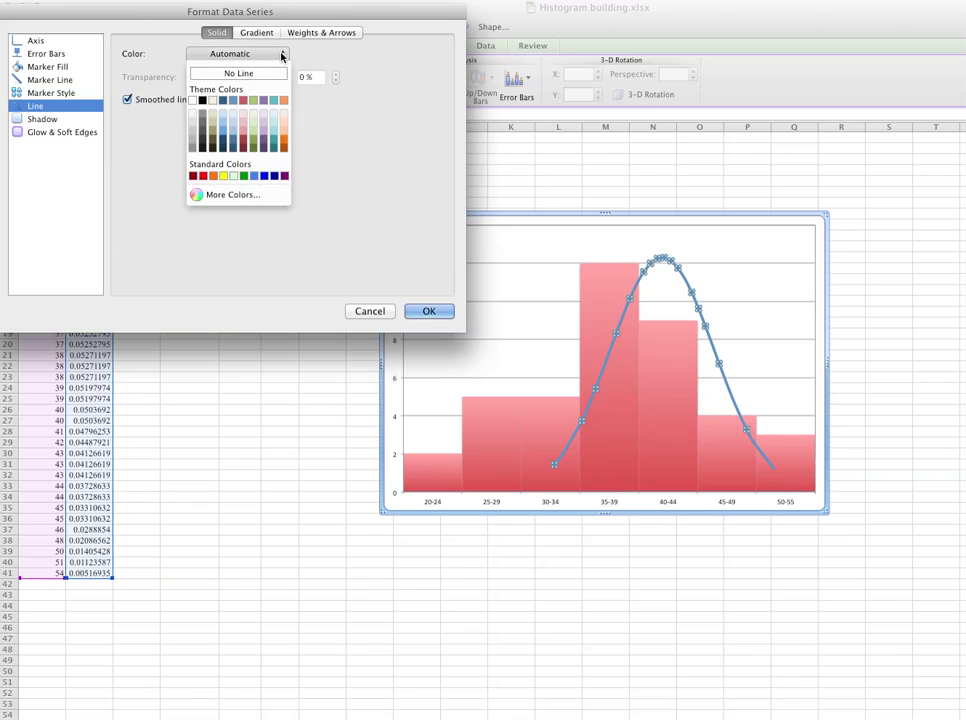
pyautogui.click(203, 101)
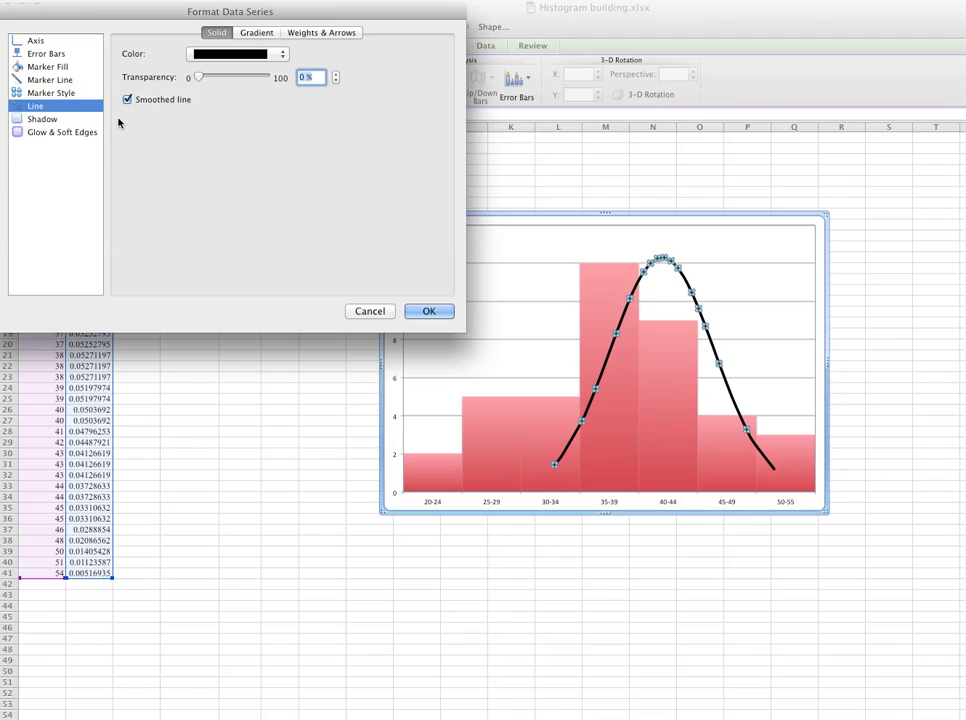
# Step: Set the curve's marker outline colour to black as well
pyautogui.click(59, 93)
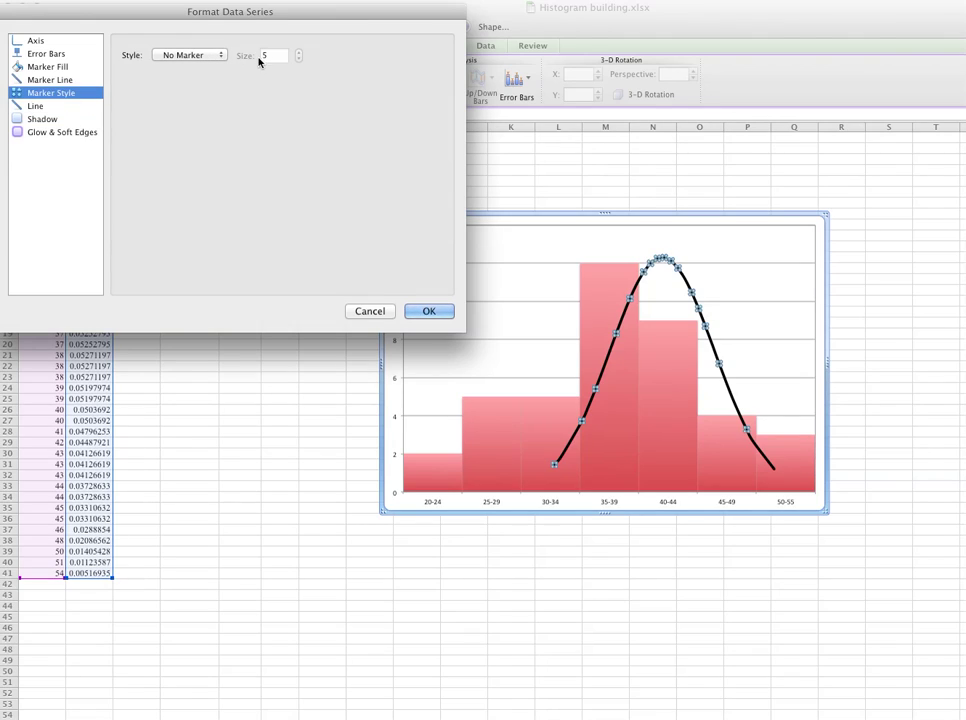
pyautogui.click(50, 80)
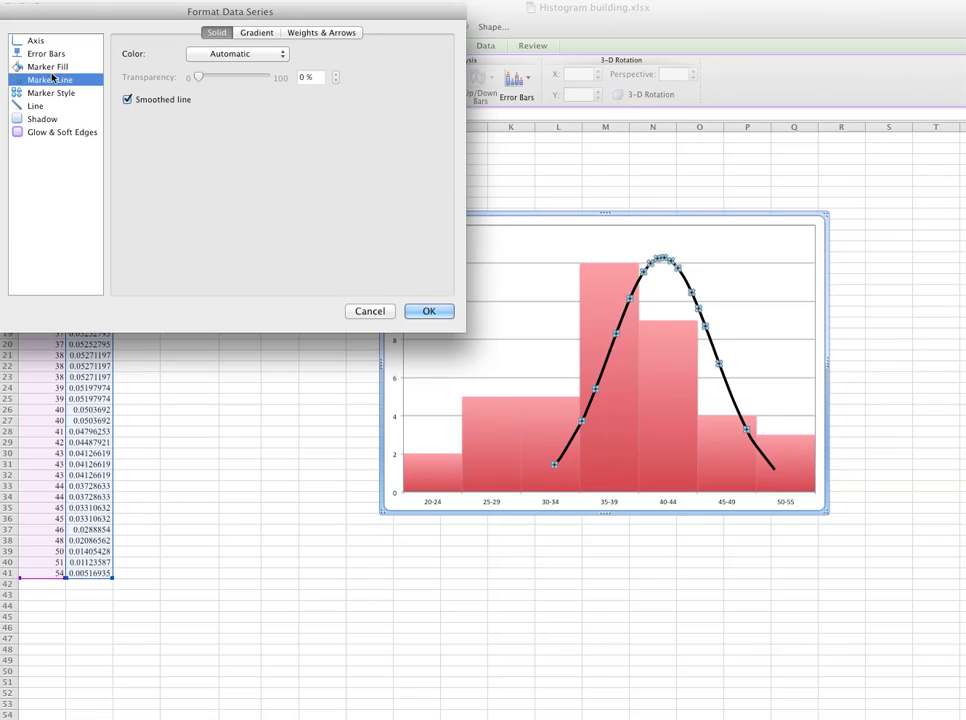
pyautogui.click(285, 55)
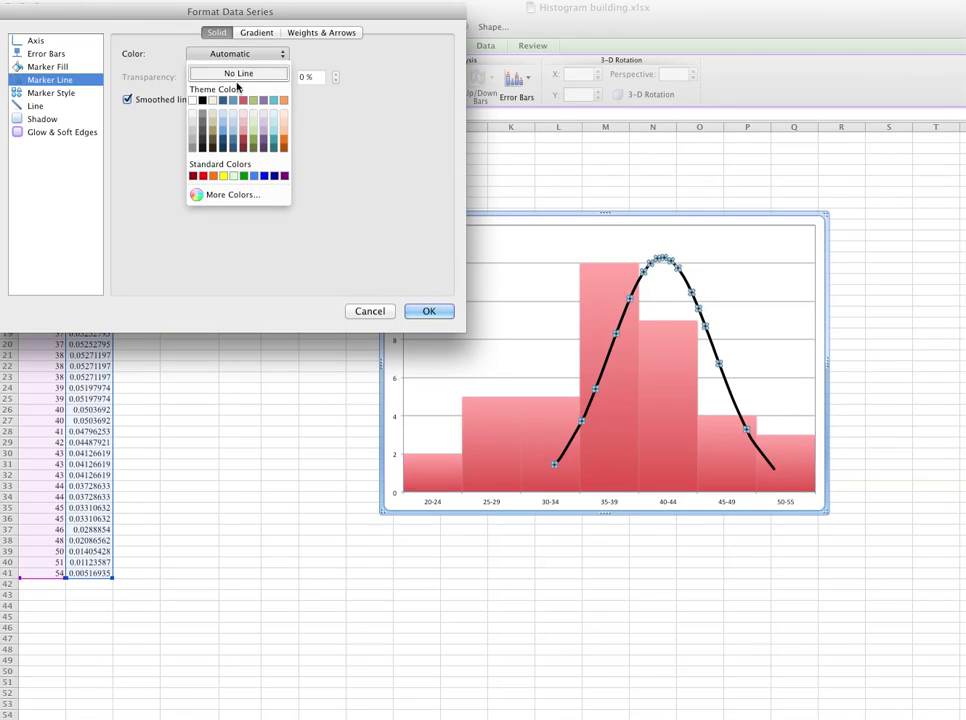
pyautogui.click(201, 101)
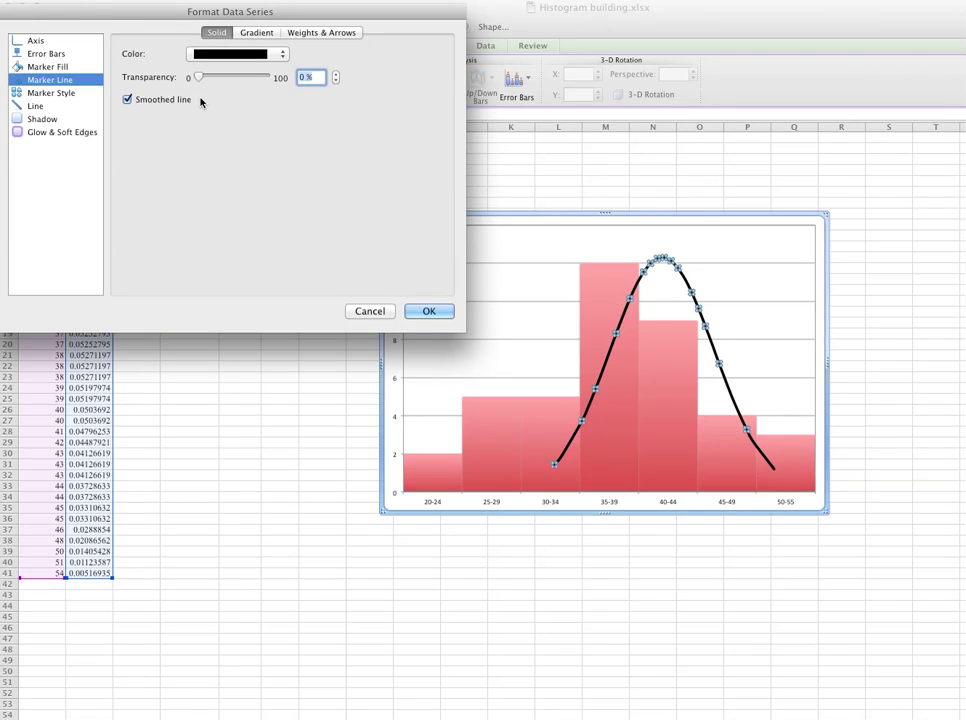
# Step: Apply the black curve formatting and reopen the curve's Format Data Series
pyautogui.click(429, 311)
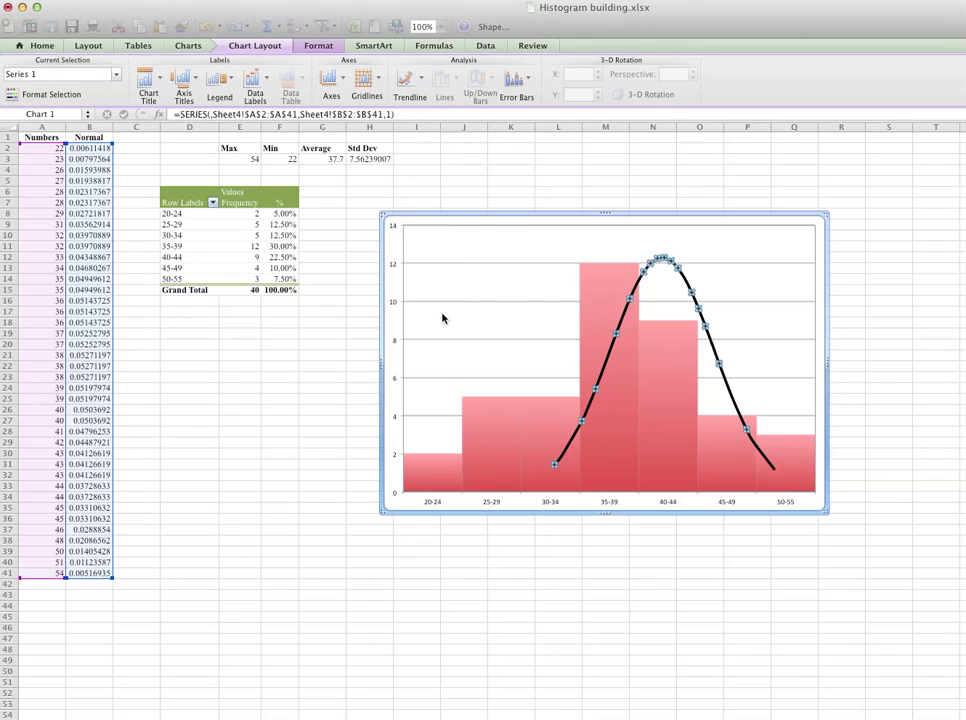
pyautogui.click(500, 330)
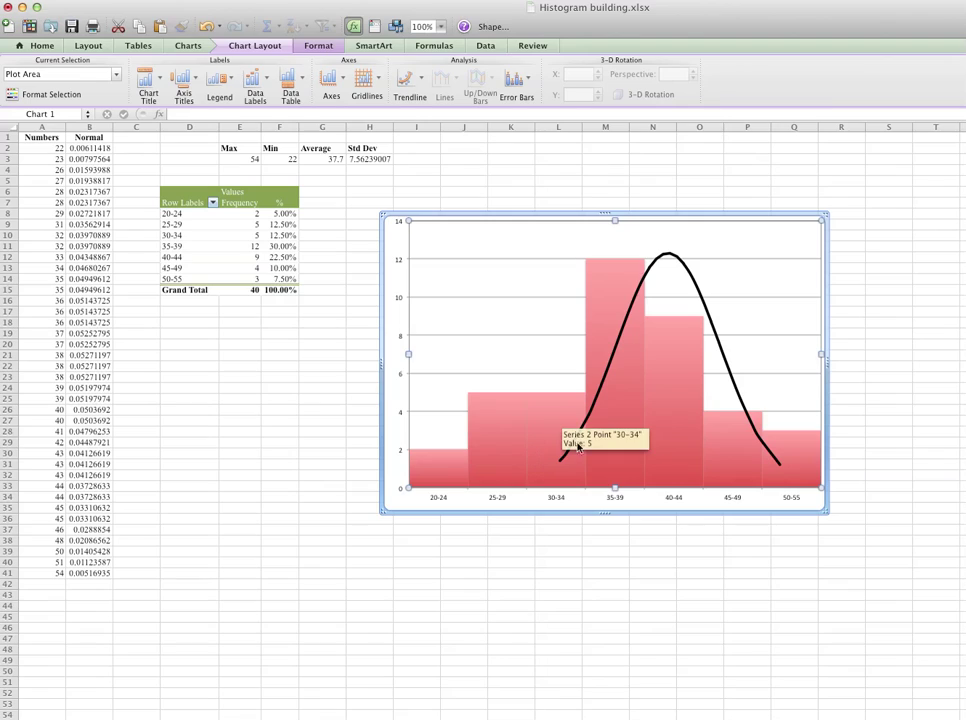
pyautogui.rightClick(737, 392)
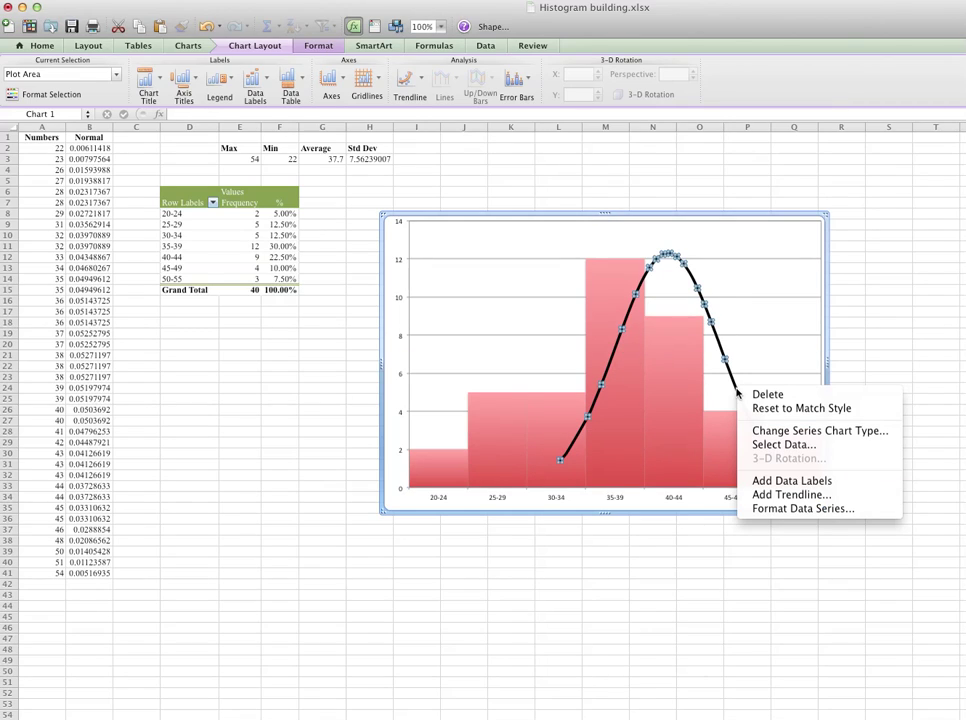
pyautogui.click(788, 513)
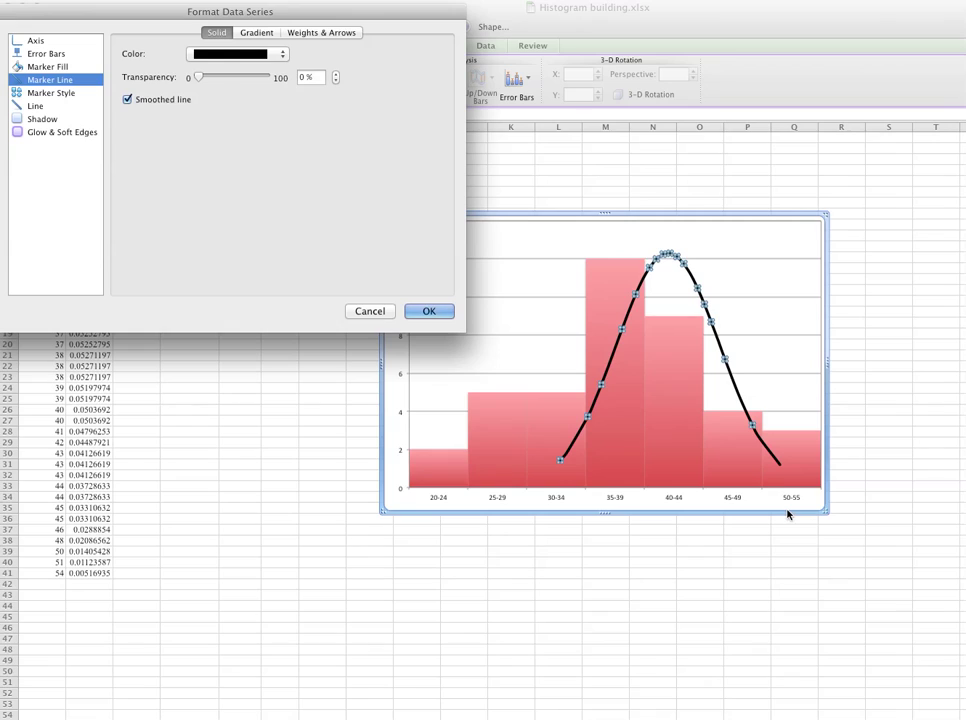
# Step: Review the curve's formatting panes and cancel without changes, then open the top axis formatting
pyautogui.click(66, 41)
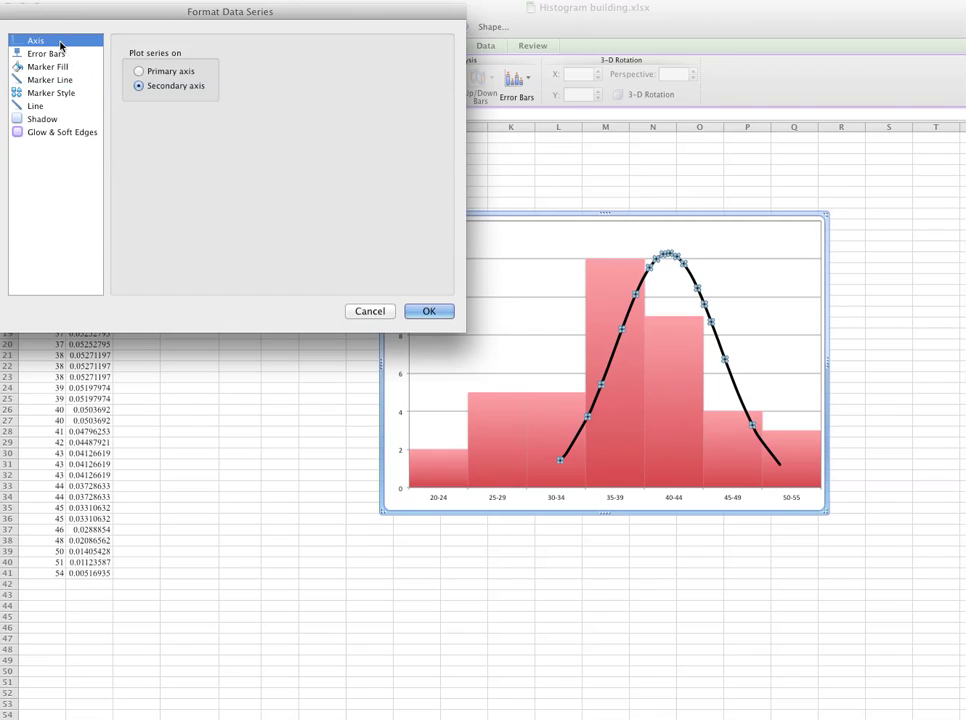
pyautogui.click(50, 53)
pyautogui.click(48, 66)
pyautogui.click(50, 79)
pyautogui.click(50, 92)
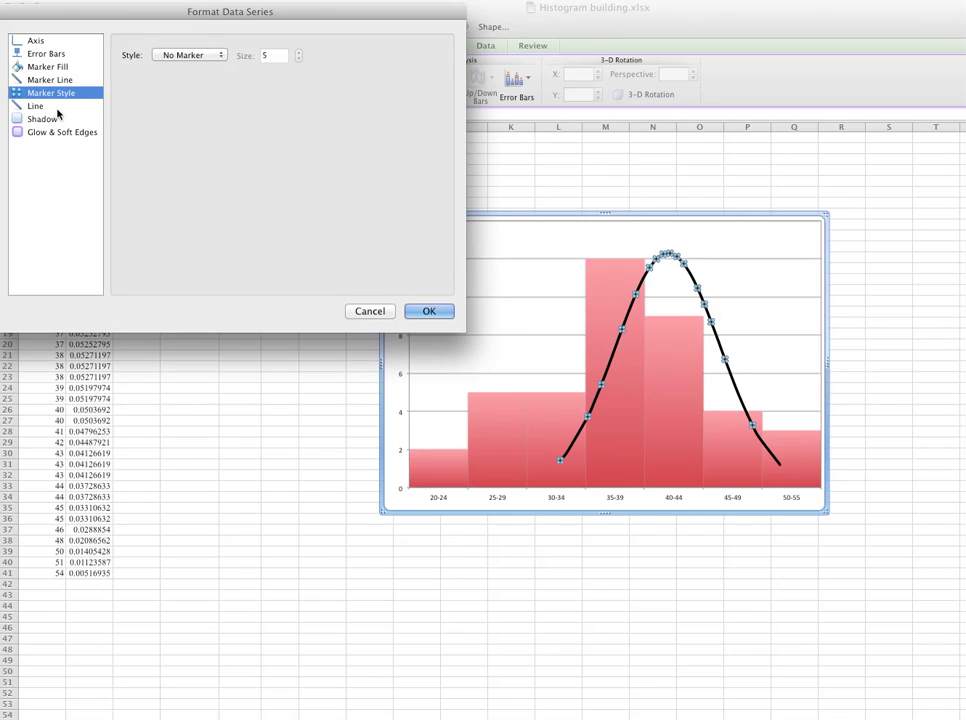
pyautogui.click(40, 105)
pyautogui.click(44, 118)
pyautogui.click(64, 132)
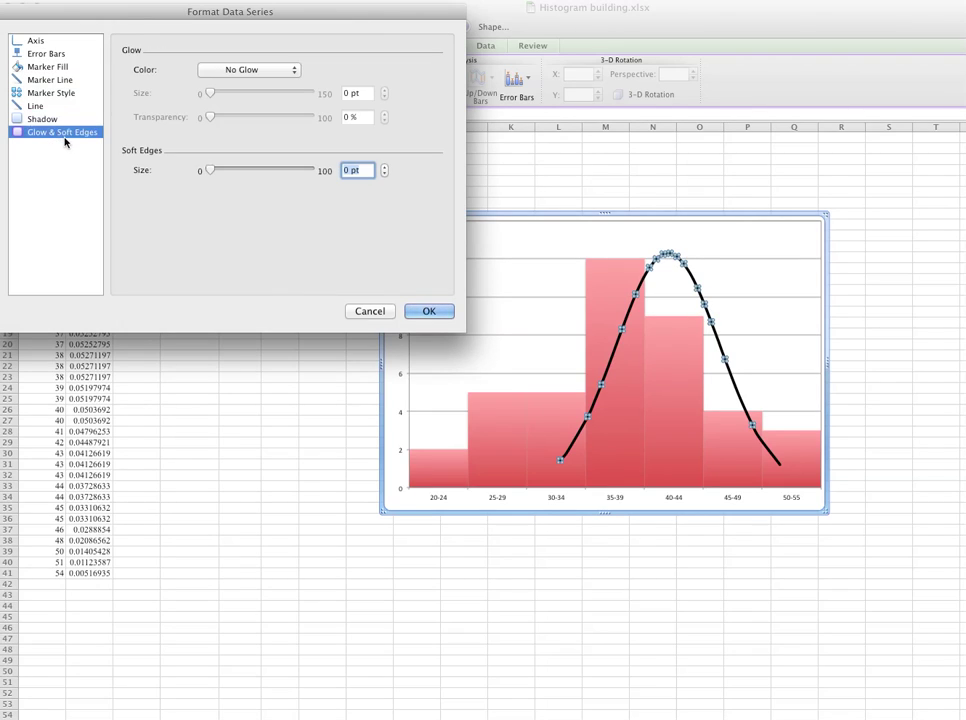
pyautogui.click(370, 311)
pyautogui.doubleClick(554, 213)
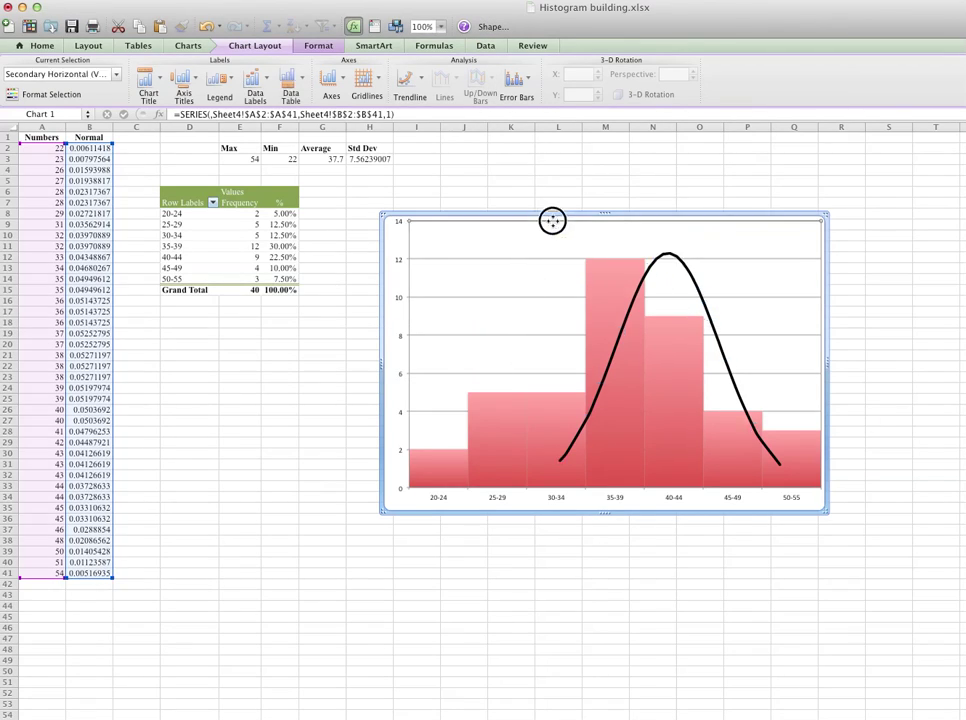
pyautogui.click(386, 340)
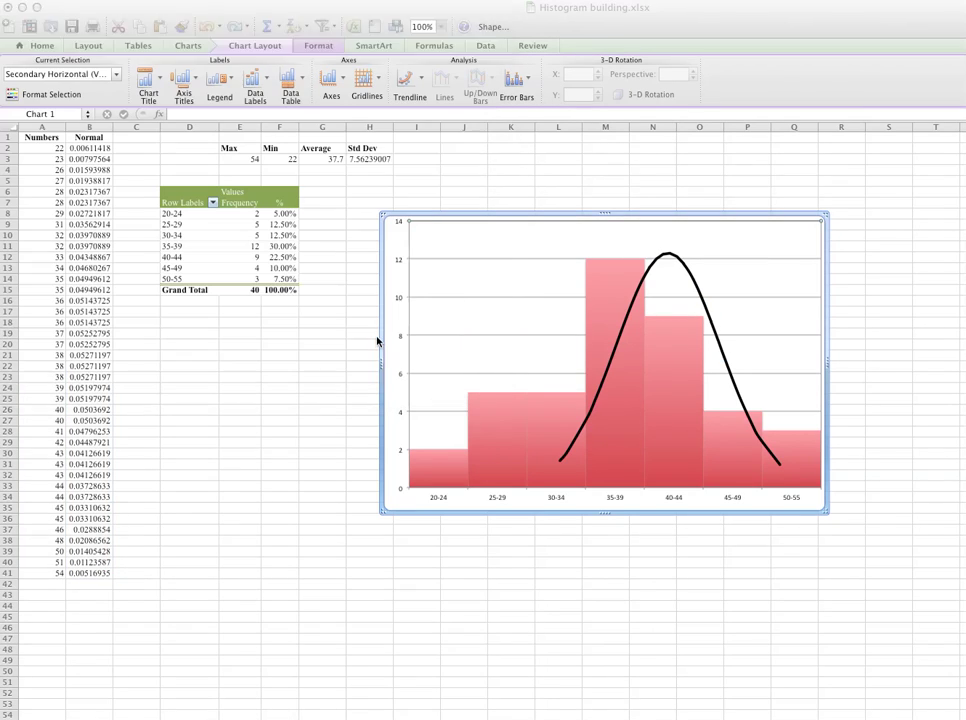
pyautogui.click(333, 80)
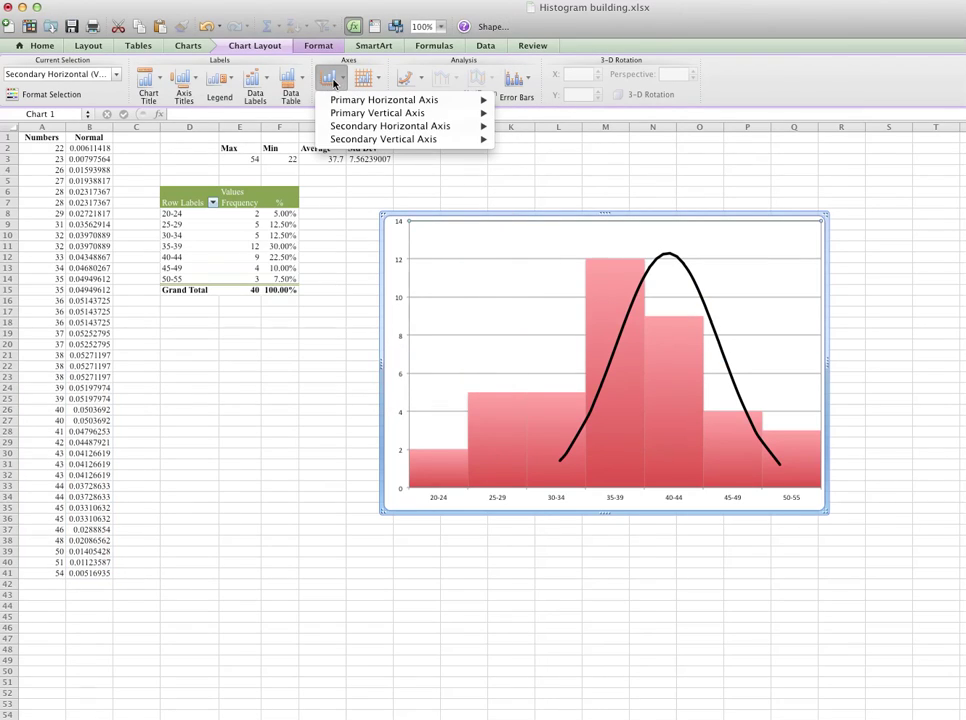
pyautogui.moveTo(342, 102)
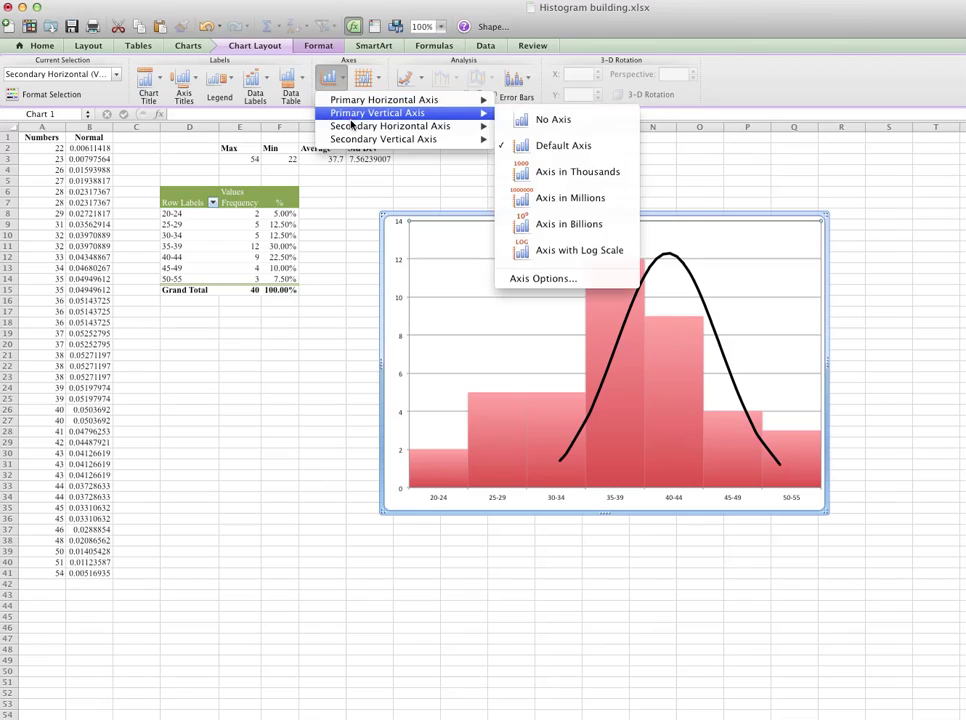
pyautogui.moveTo(352, 127)
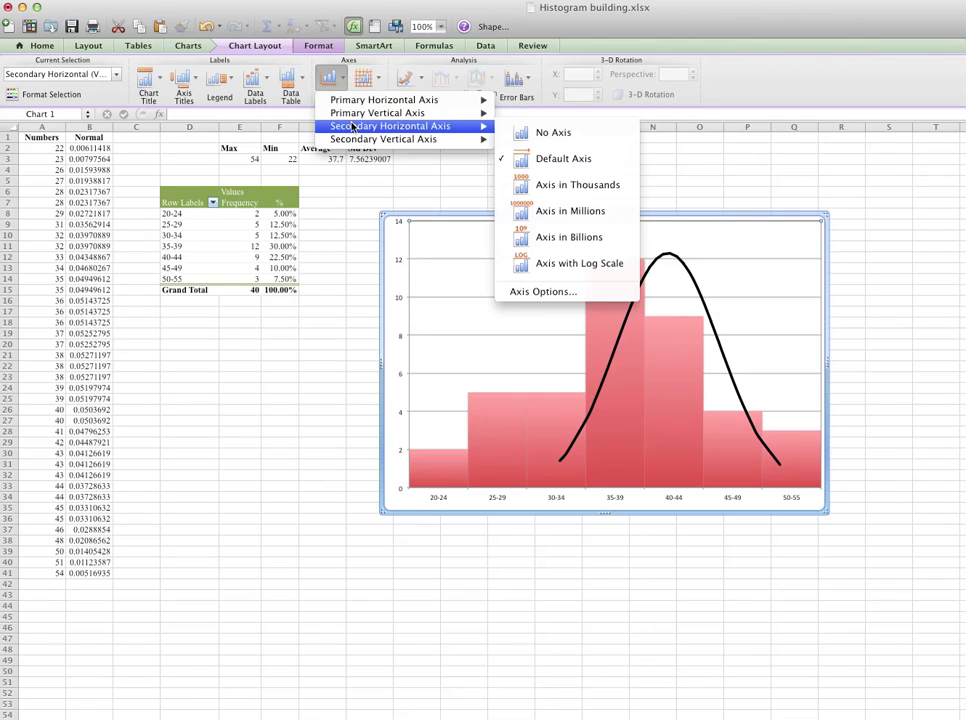
pyautogui.moveTo(372, 101)
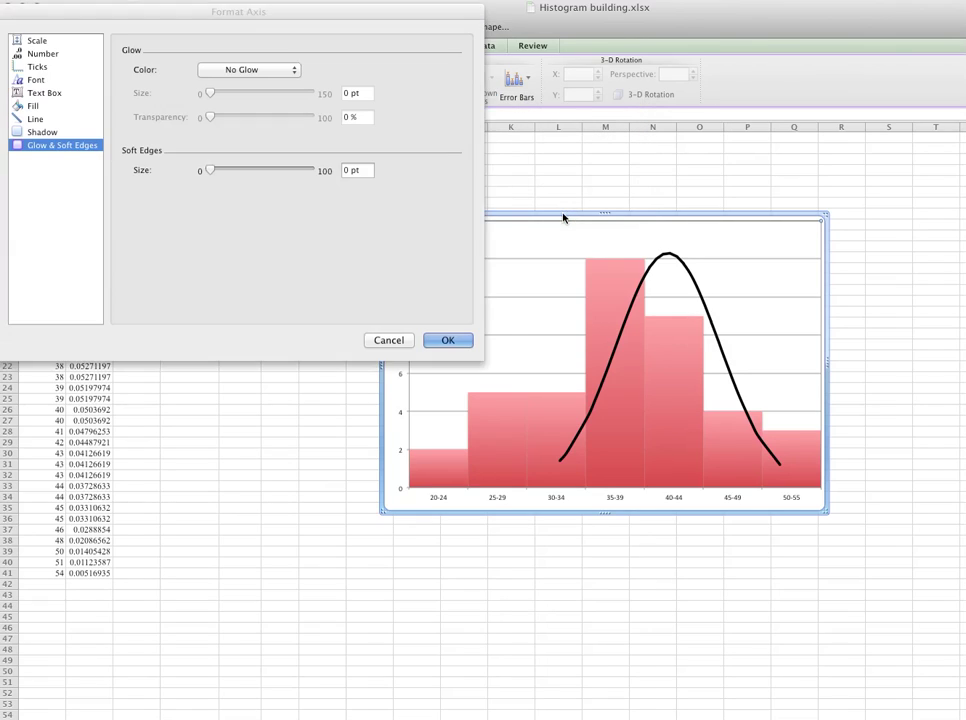
pyautogui.click(53, 42)
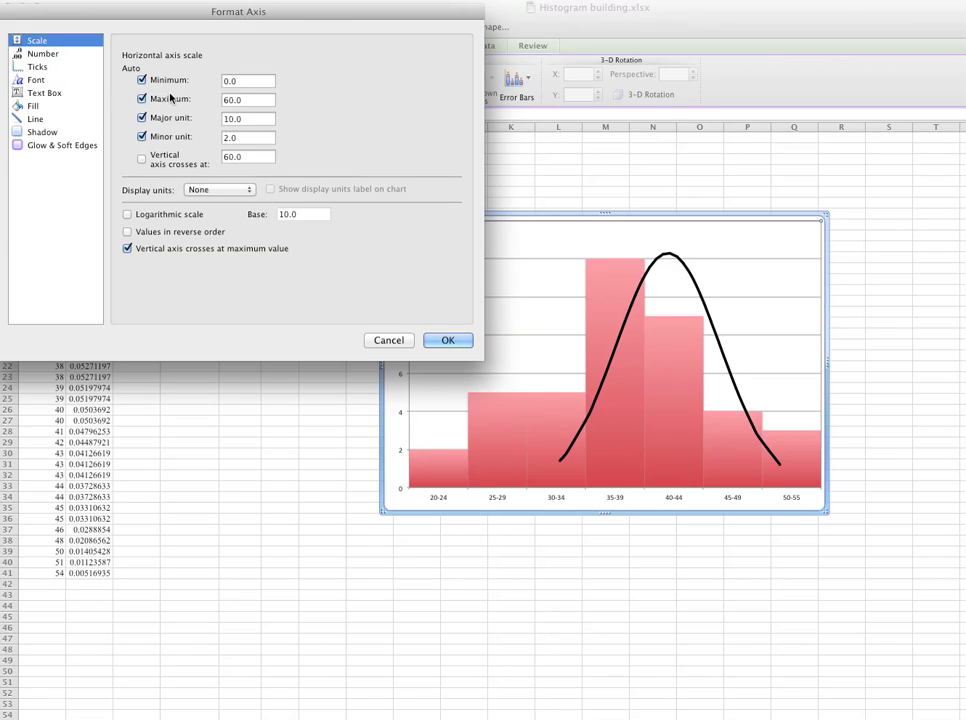
pyautogui.click(252, 81)
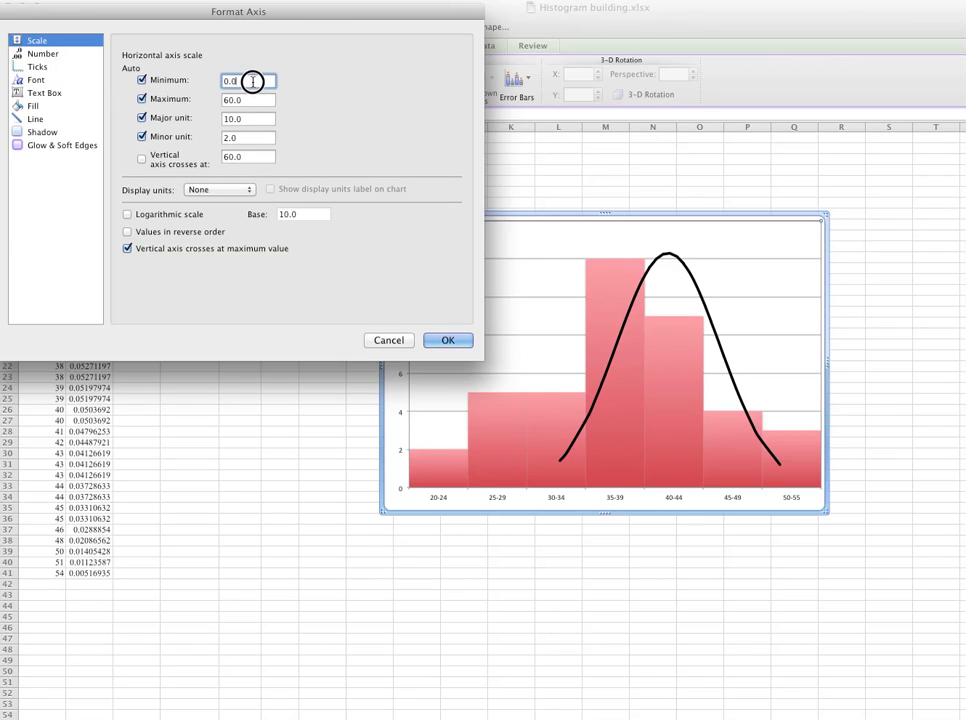
pyautogui.doubleClick(230, 81)
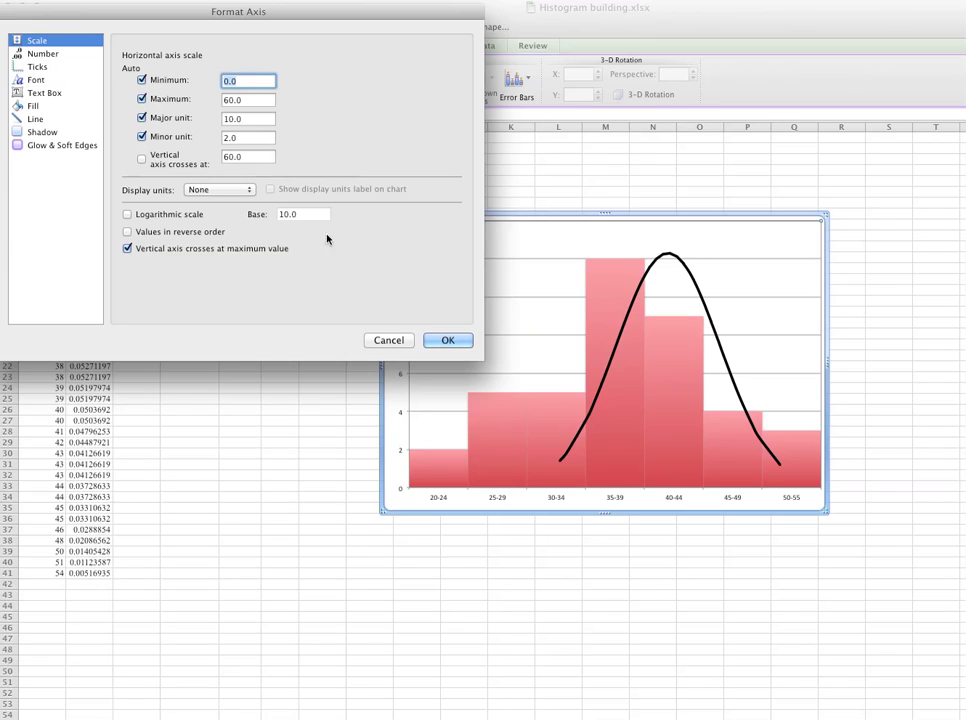
pyautogui.click(440, 340)
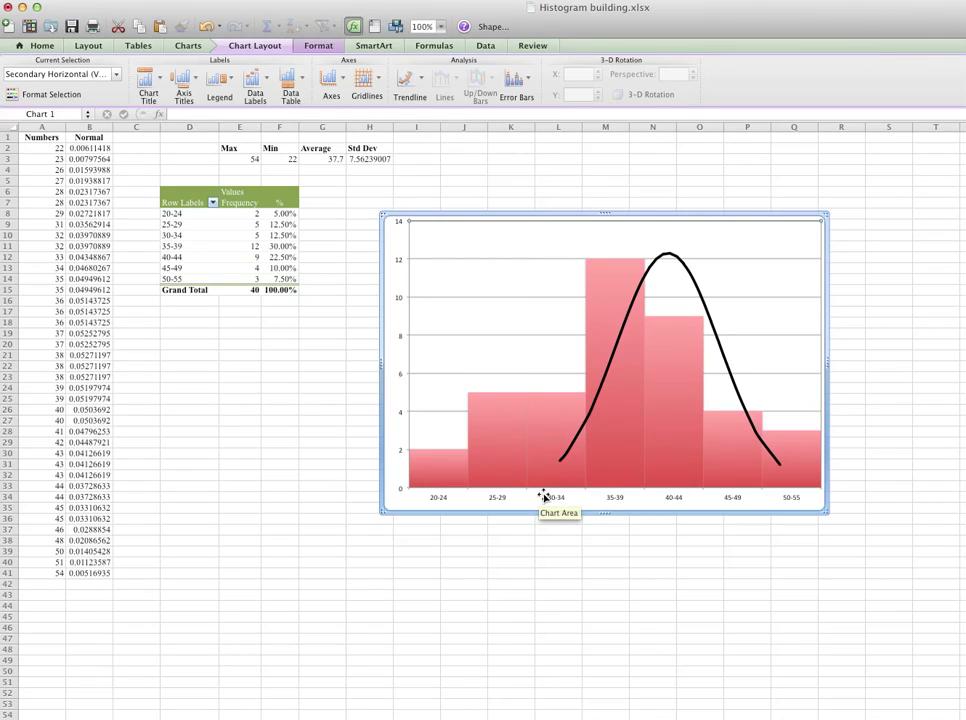
pyautogui.doubleClick(560, 498)
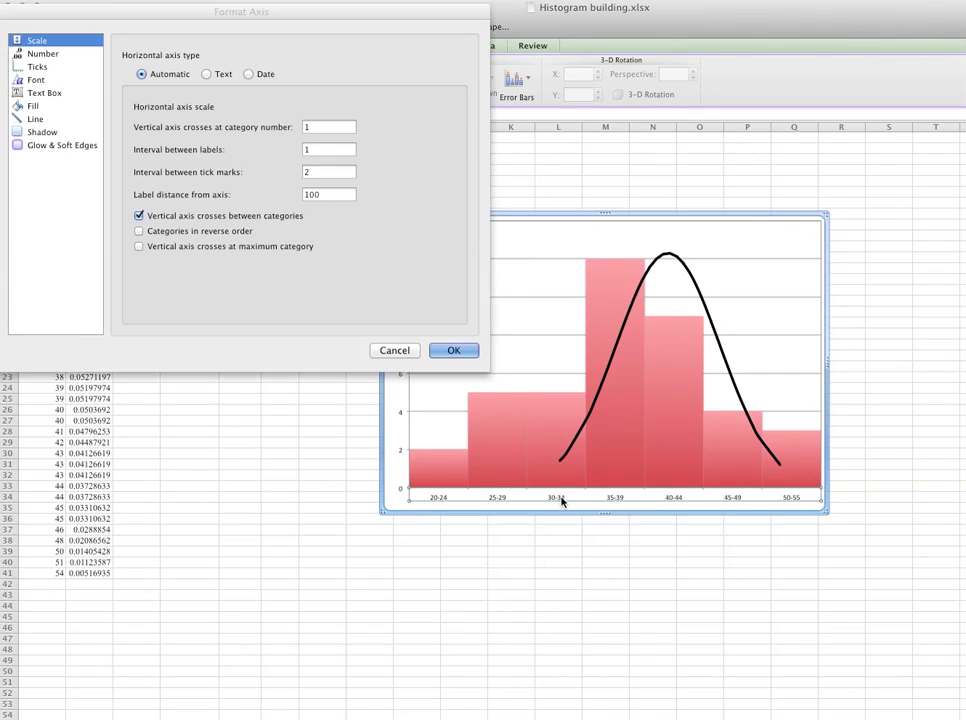
pyautogui.click(39, 65)
pyautogui.click(40, 53)
pyautogui.click(38, 44)
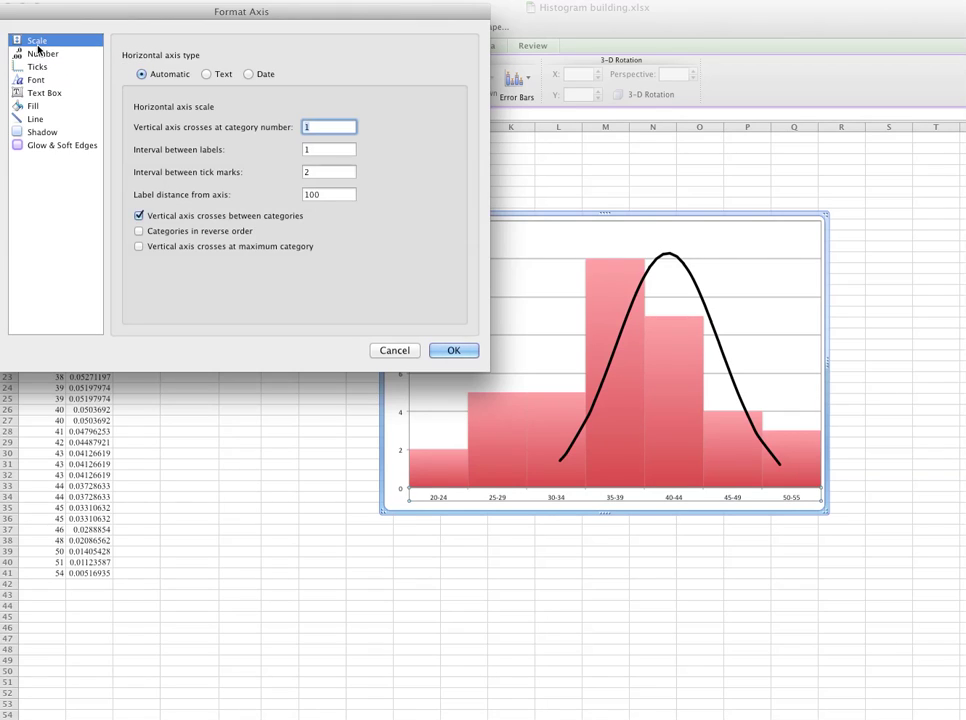
pyautogui.click(445, 351)
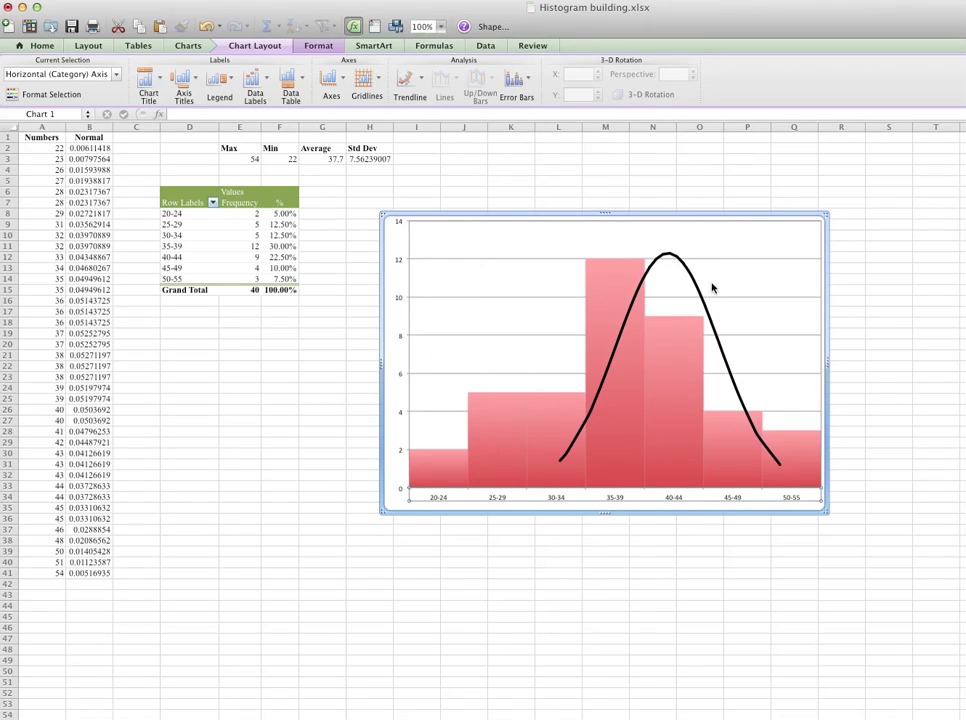
pyautogui.rightClick(762, 226)
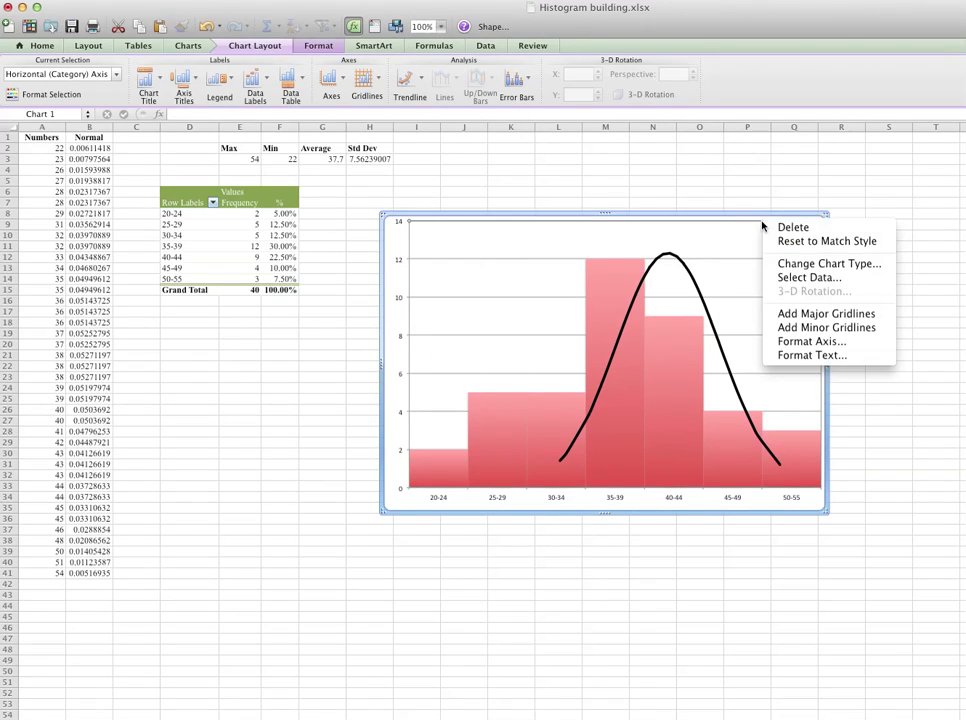
pyautogui.click(841, 349)
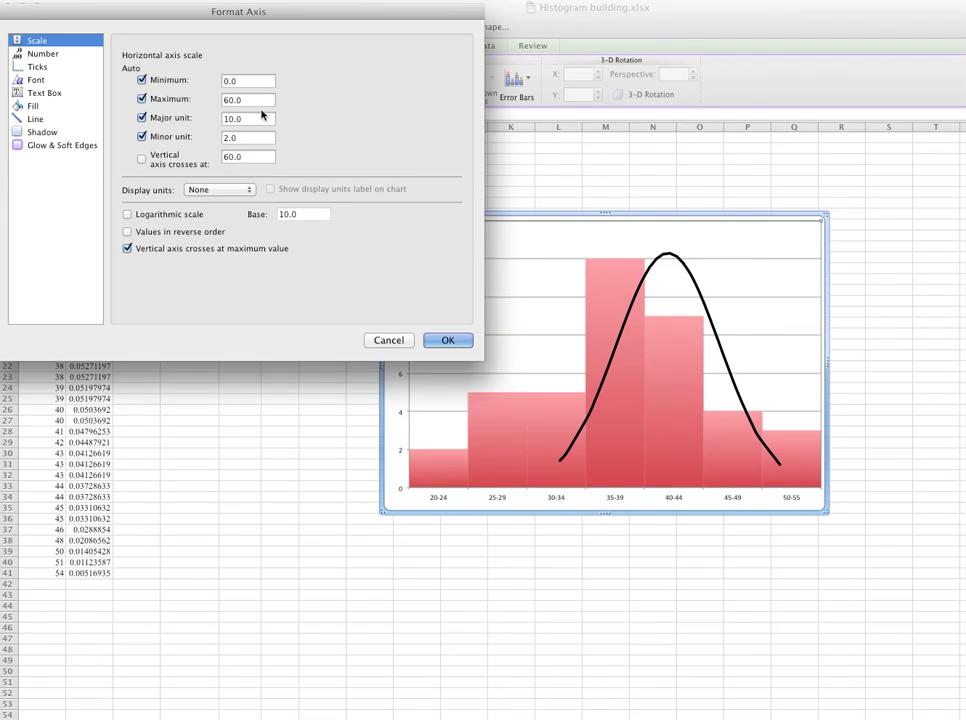
pyautogui.moveTo(252, 99); pyautogui.dragTo(220, 98)
pyautogui.write('50')
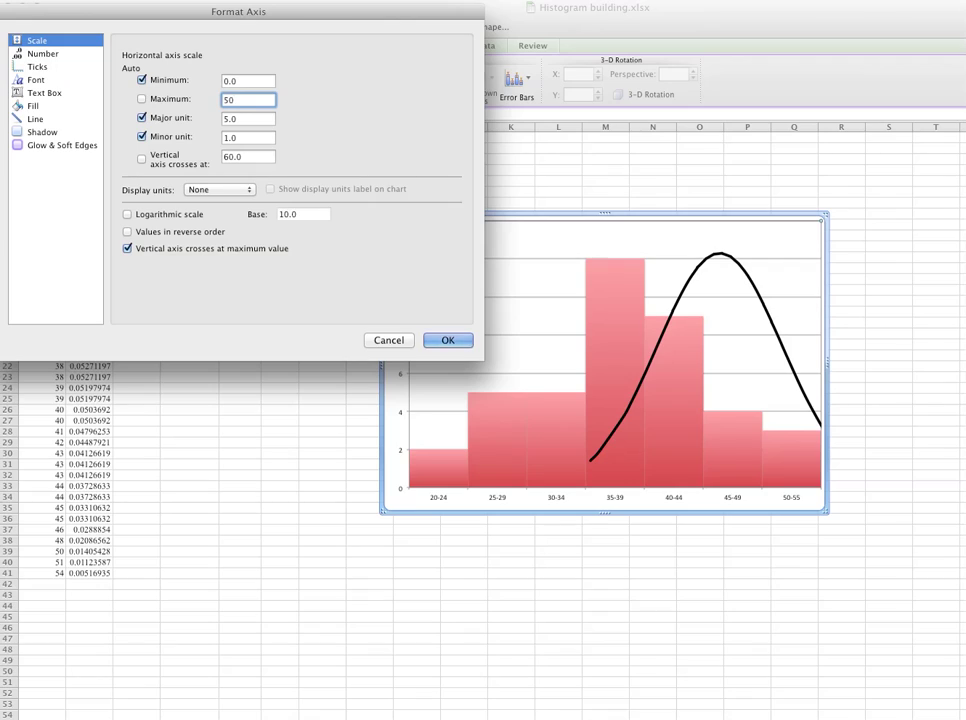
pyautogui.moveTo(244, 99); pyautogui.dragTo(210, 82)
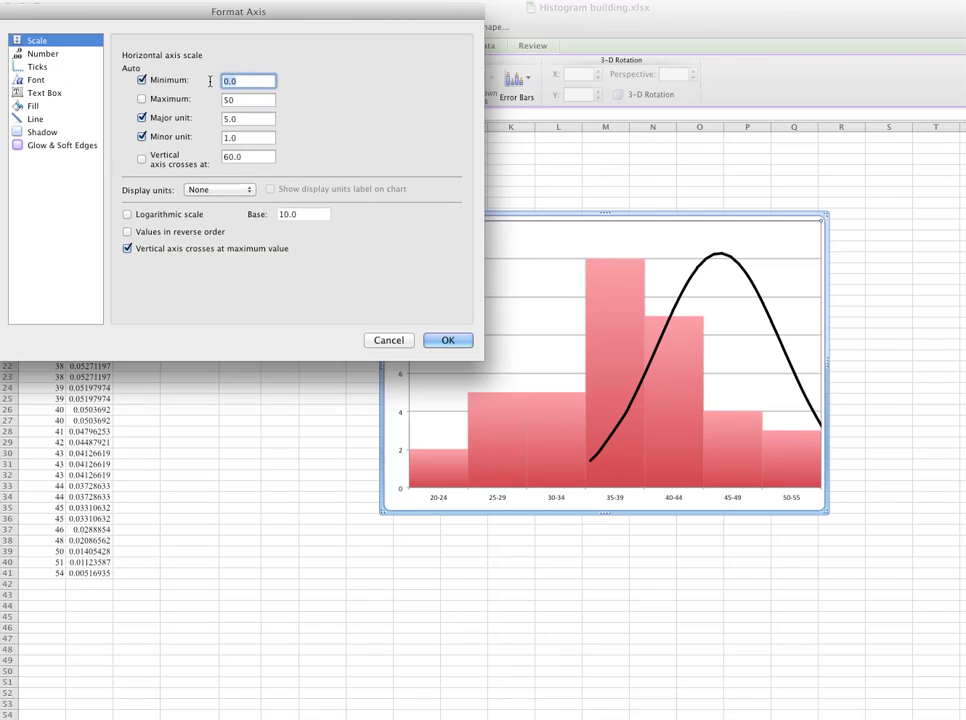
pyautogui.write('20')
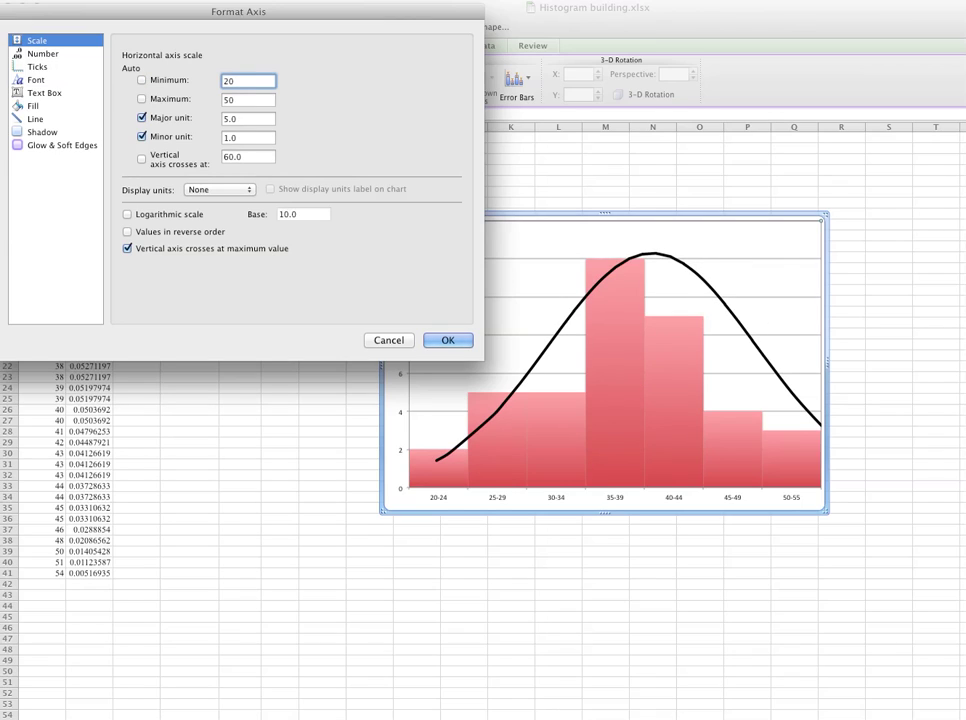
pyautogui.click(394, 341)
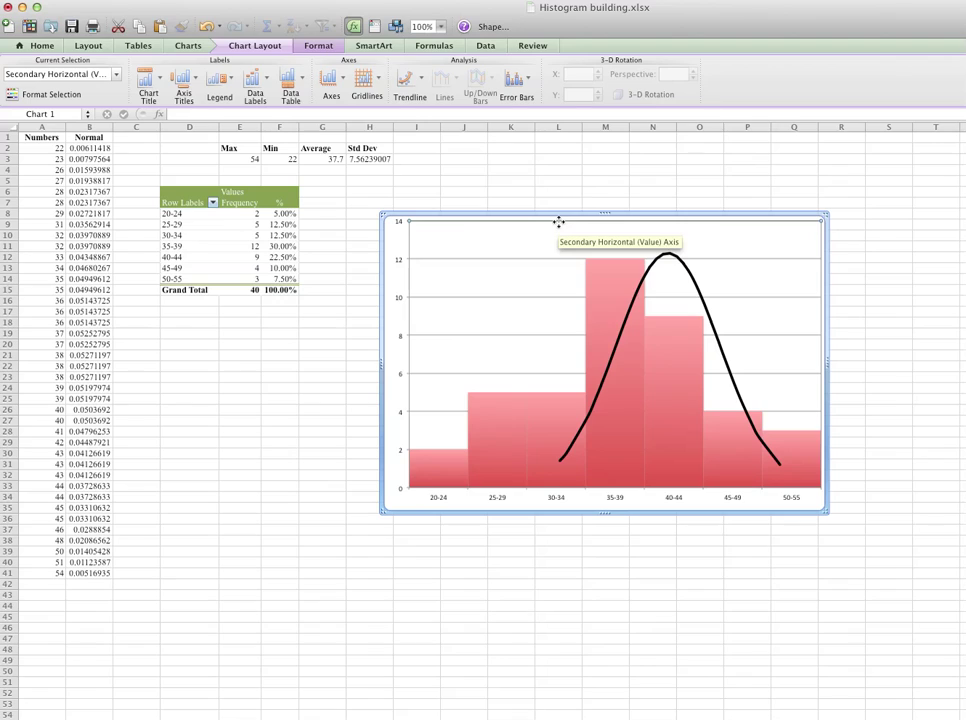
# Step: Set the secondary horizontal axis minimum to 15 so the curve peaks over 35-39
pyautogui.rightClick(559, 222)
pyautogui.press('Escape')
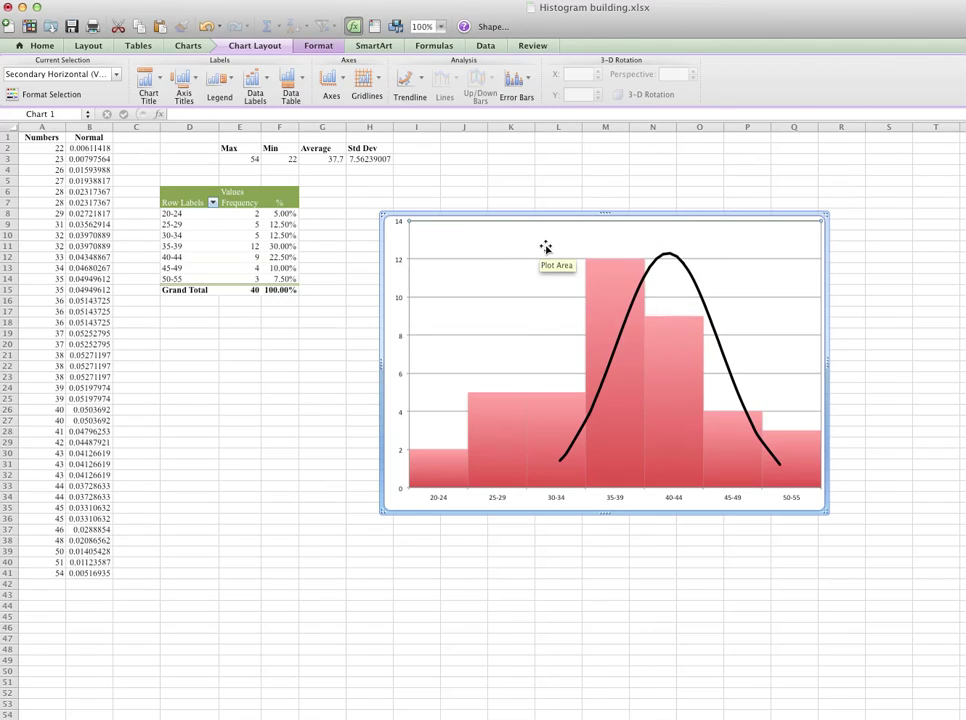
pyautogui.click(334, 91)
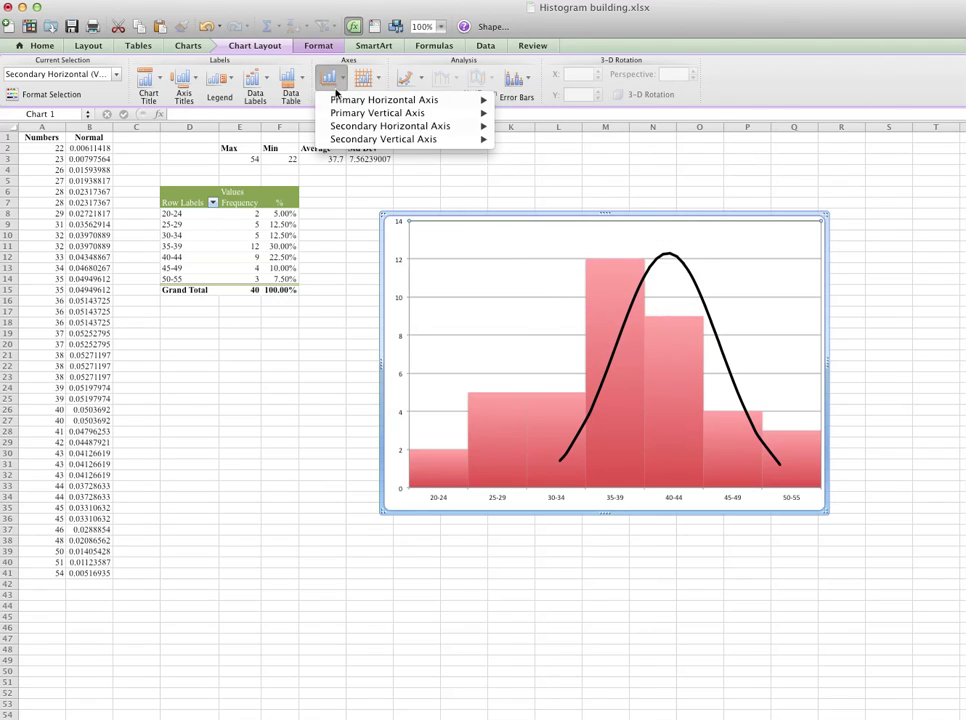
pyautogui.moveTo(345, 102)
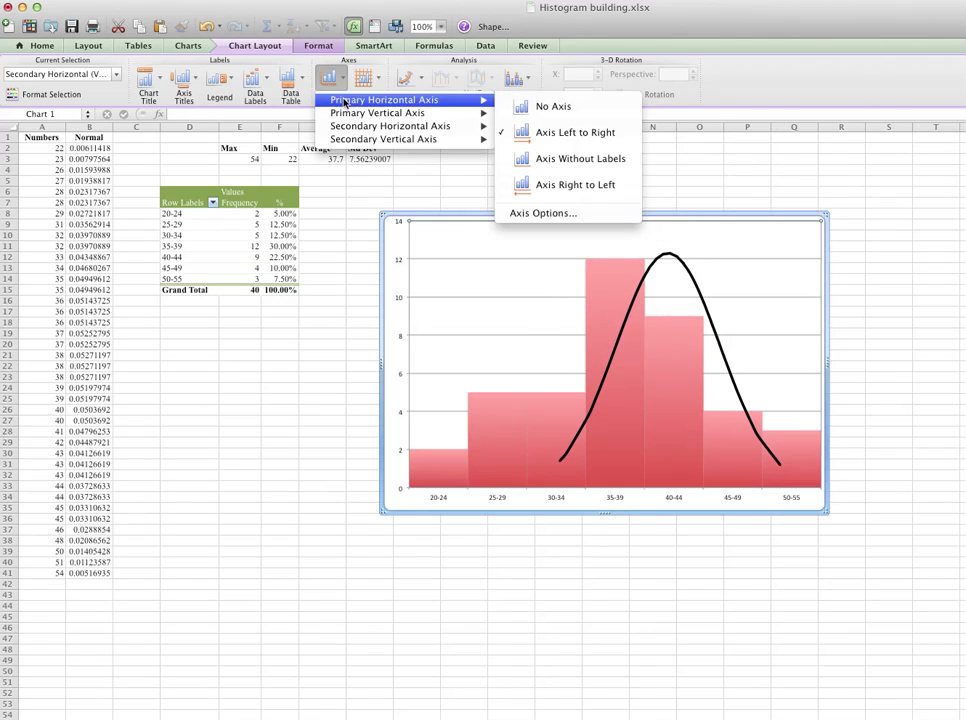
pyautogui.click(589, 216)
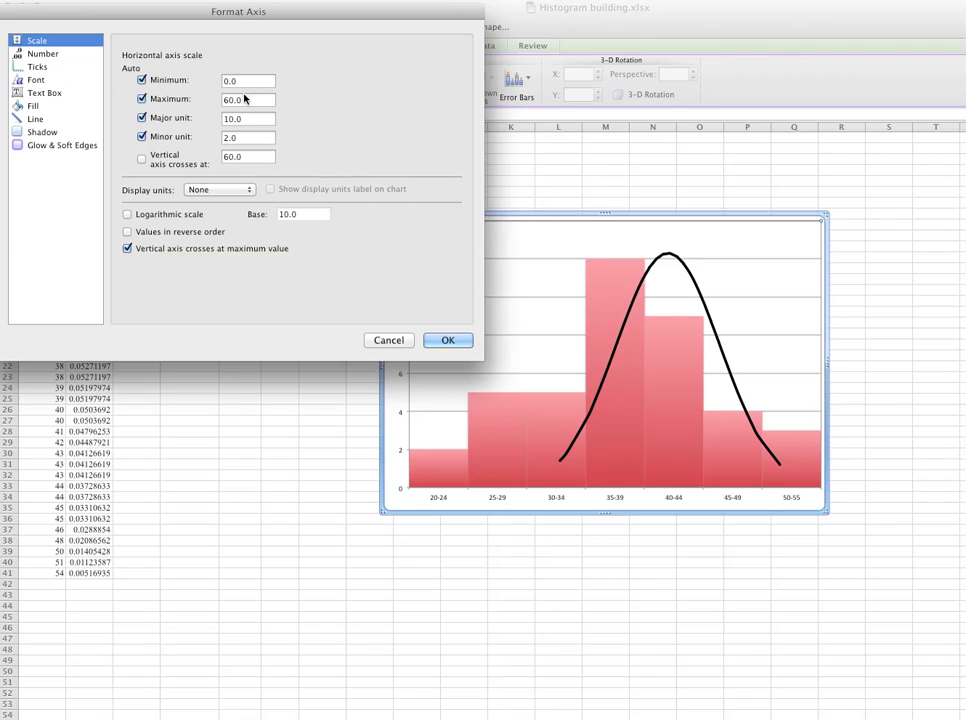
pyautogui.moveTo(254, 80); pyautogui.dragTo(218, 83)
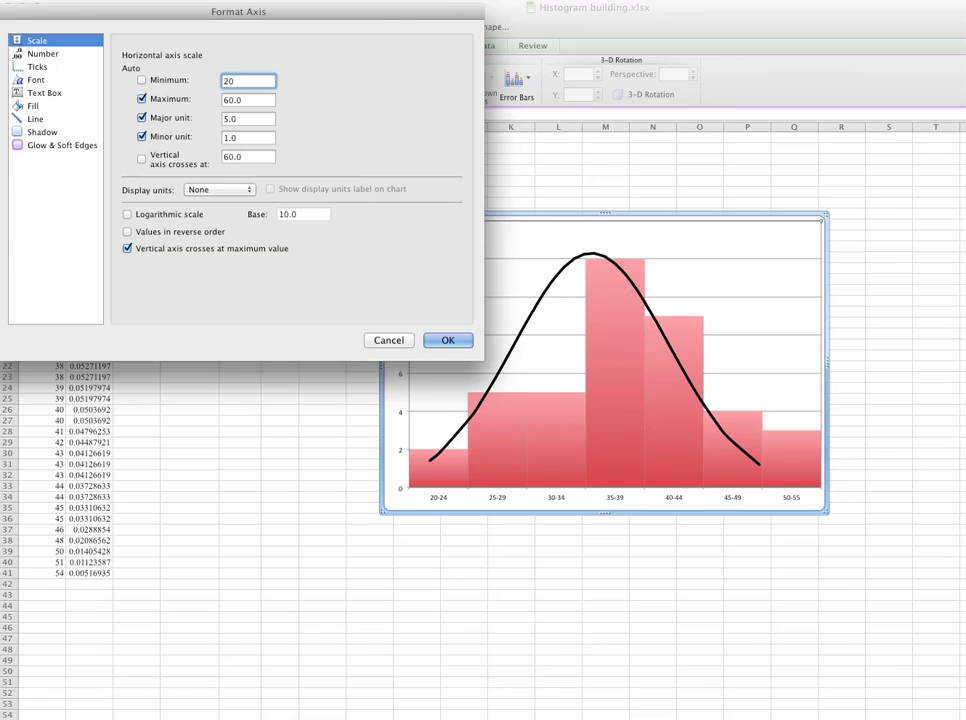
pyautogui.press('BackSpace')
pyautogui.press('BackSpace')
pyautogui.write('15')
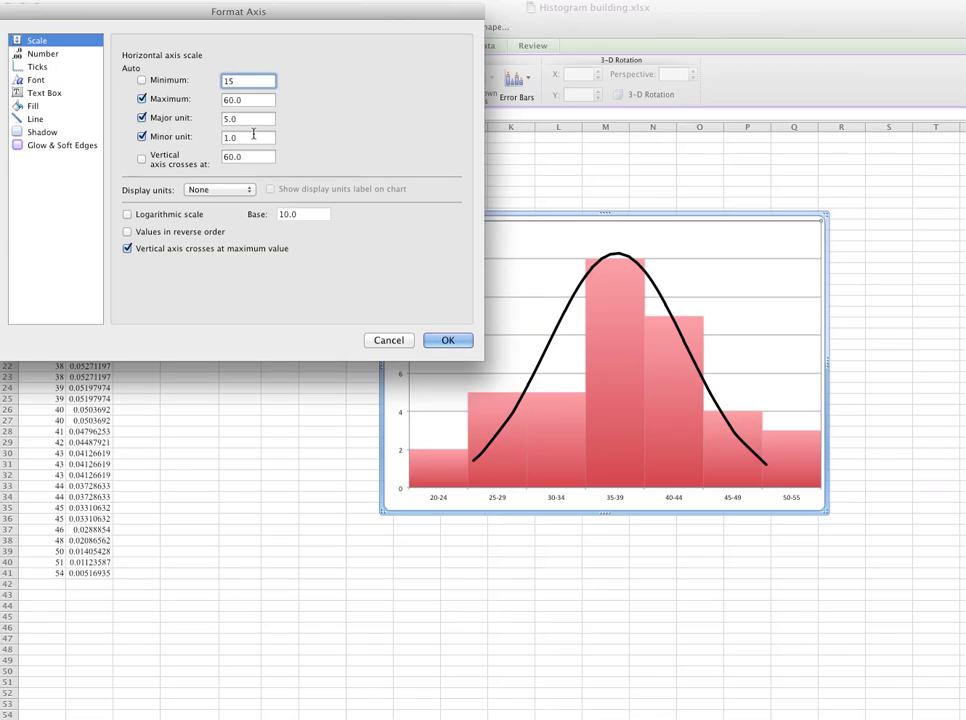
pyautogui.click(450, 339)
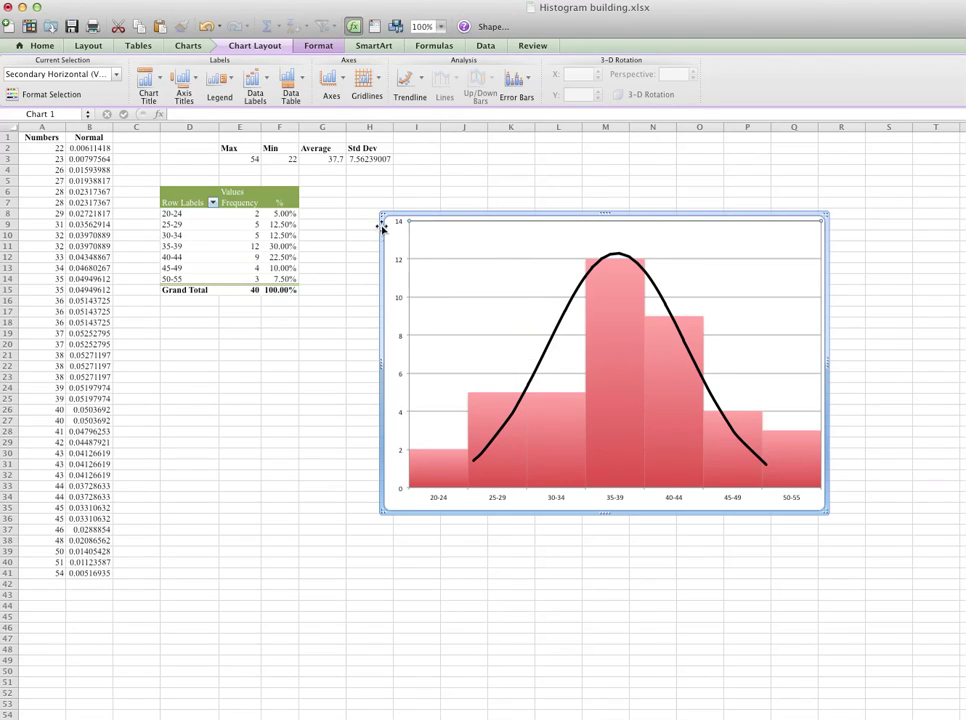
# Step: Drag the chart's top-left corner up and left to enlarge it
pyautogui.moveTo(384, 211); pyautogui.dragTo(355, 195)
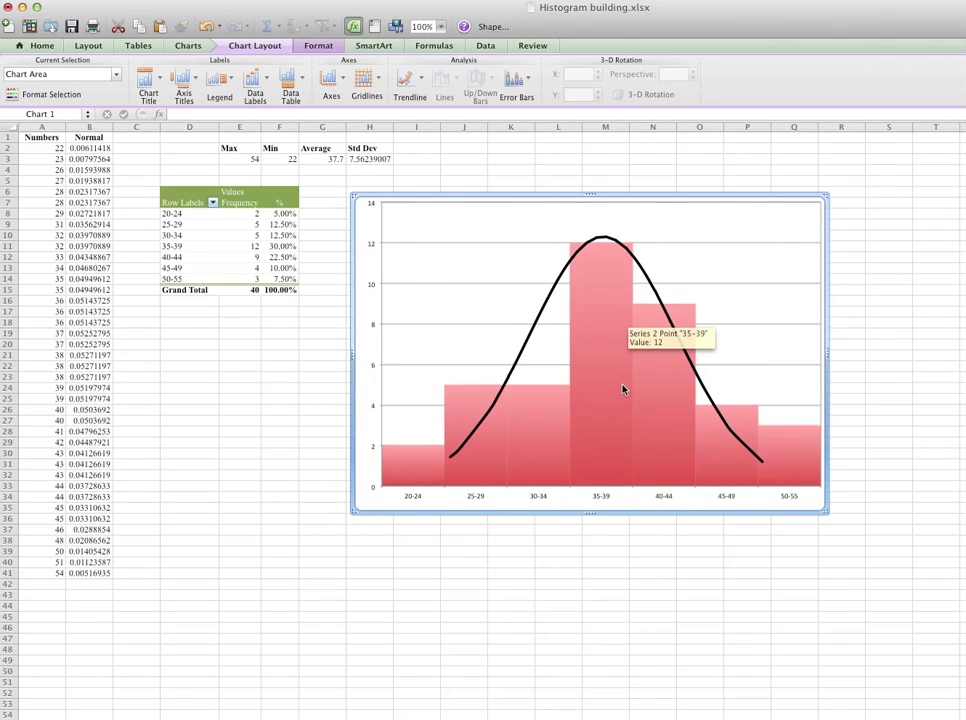